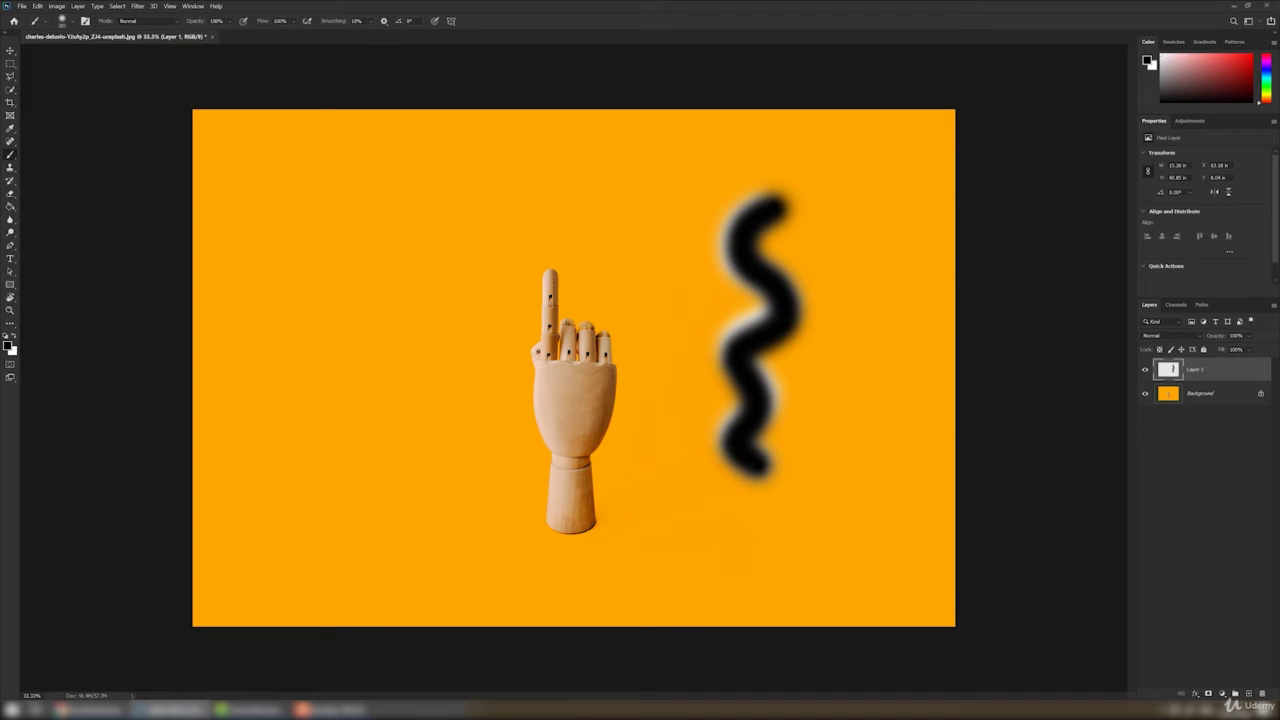
- Raise the brush hardness to about 39% and paint a wavy black stroke in the open area left of the hand
{"action": "right_click", "coordinate": [434, 226]}
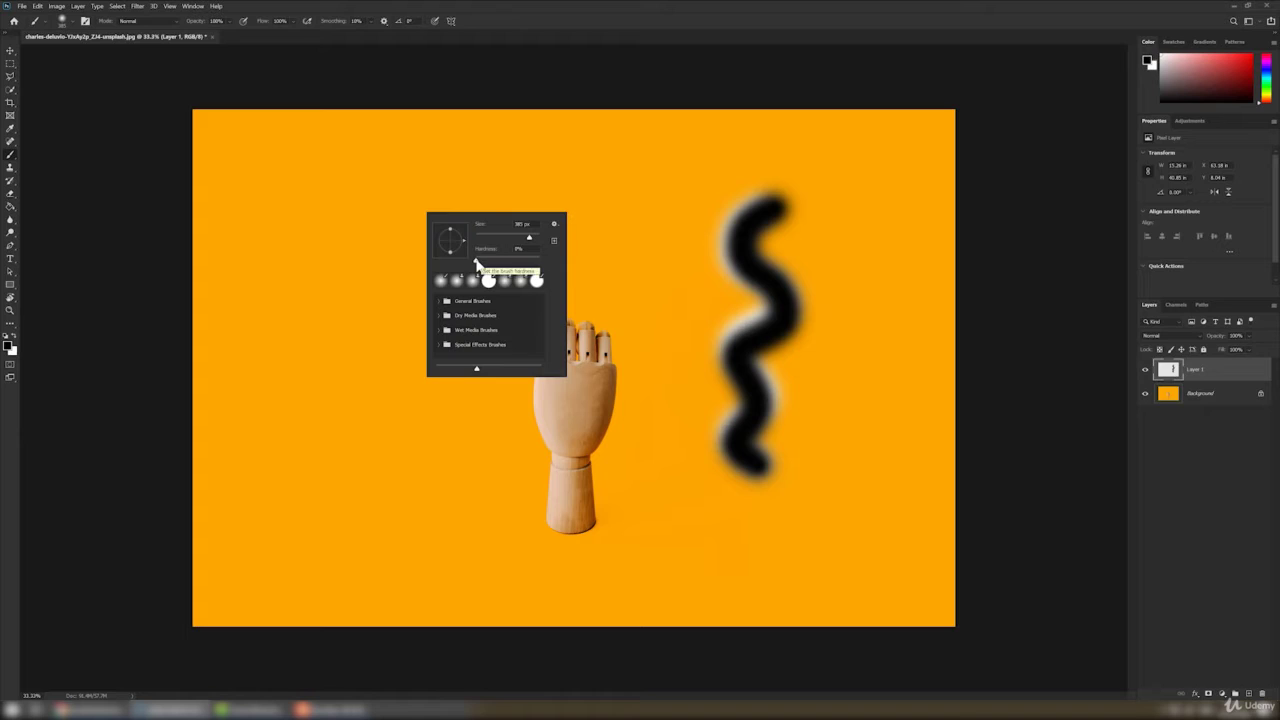
{"action": "left_click_drag", "start_coordinate": [477, 260], "coordinate": [506, 264]}
{"action": "key", "text": "Return"}
{"action": "mouse_move", "coordinate": [337, 198]}
{"action": "left_mouse_down"}
{"action": "mouse_move", "coordinate": [347, 268]}
{"action": "mouse_move", "coordinate": [329, 305]}
{"action": "mouse_move", "coordinate": [347, 355]}
{"action": "mouse_move", "coordinate": [342, 450]}
{"action": "left_mouse_up"}
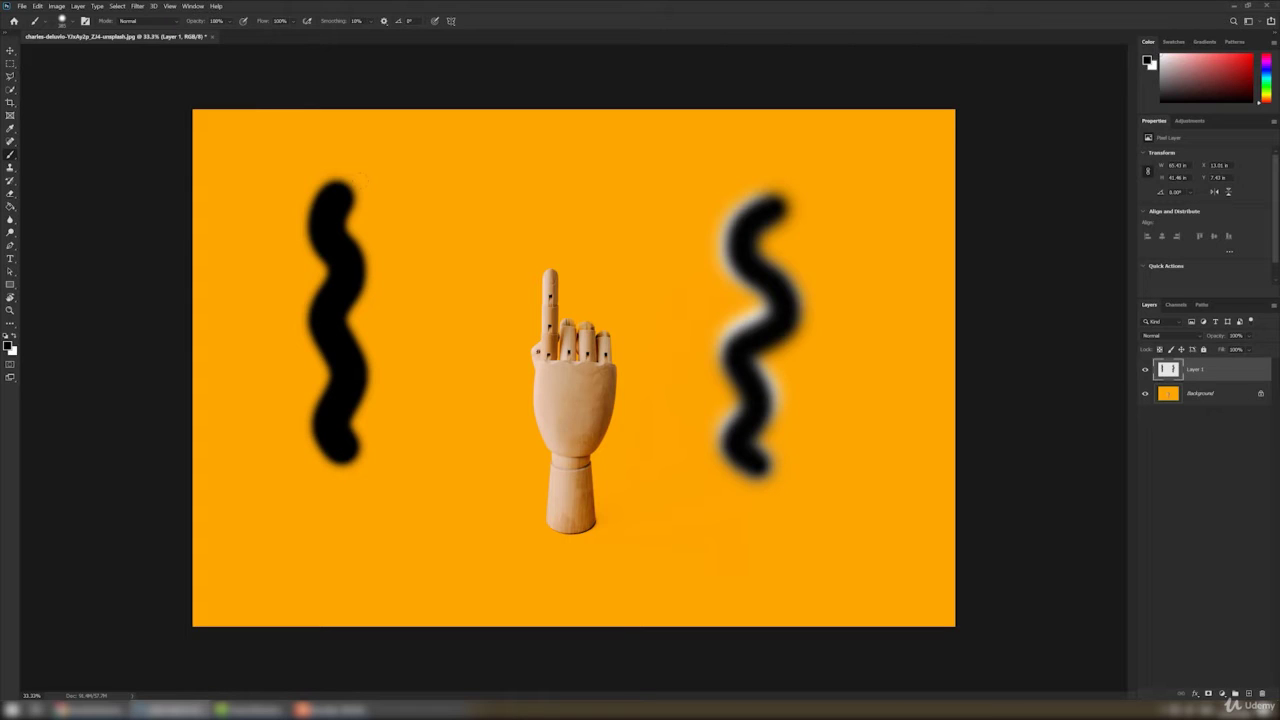
- Set the brush hardness to 100% and paint a hard-edged wavy stroke between the first left stroke and the hand
{"action": "right_click", "coordinate": [495, 232]}
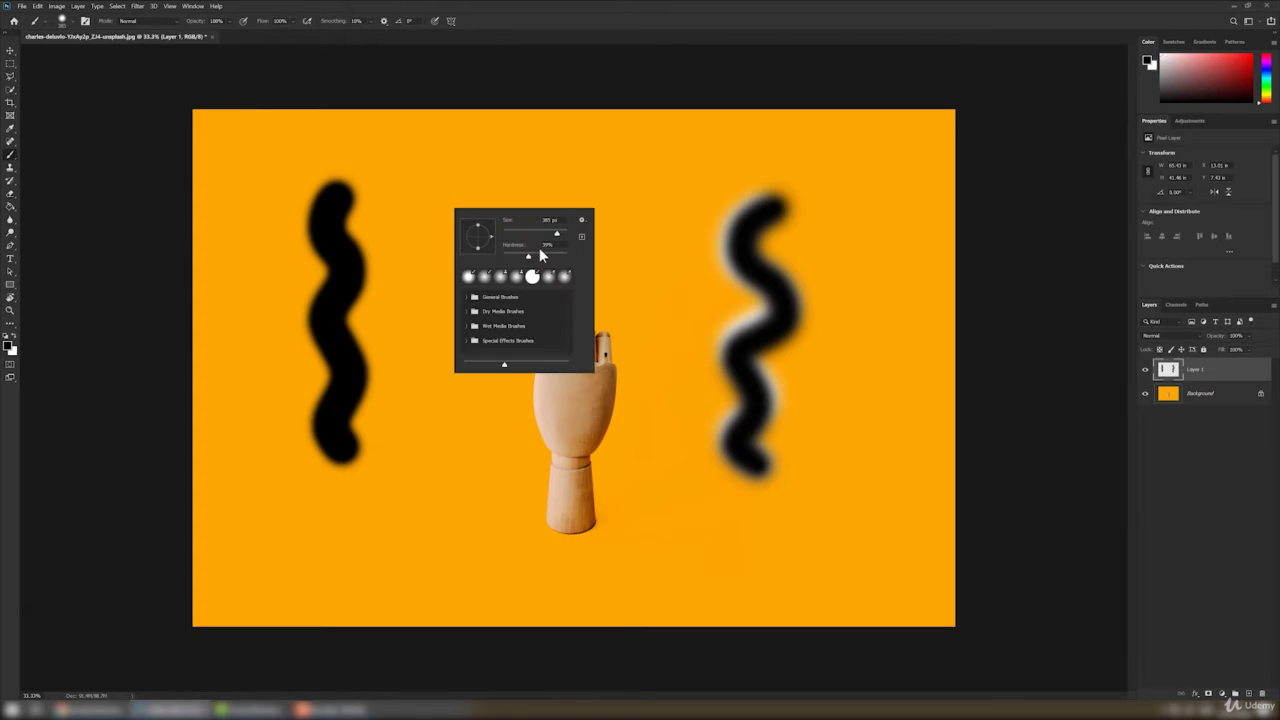
{"action": "left_click_drag", "start_coordinate": [545, 253], "coordinate": [568, 254]}
{"action": "key", "text": "Return"}
{"action": "mouse_move", "coordinate": [452, 196]}
{"action": "left_mouse_down"}
{"action": "mouse_move", "coordinate": [458, 316]}
{"action": "mouse_move", "coordinate": [441, 366]}
{"action": "mouse_move", "coordinate": [441, 478]}
{"action": "left_mouse_up"}
- Try out recent brush presets, switch to the Eraser with 0% hardness and reduce its size
{"action": "right_click", "coordinate": [582, 196]}
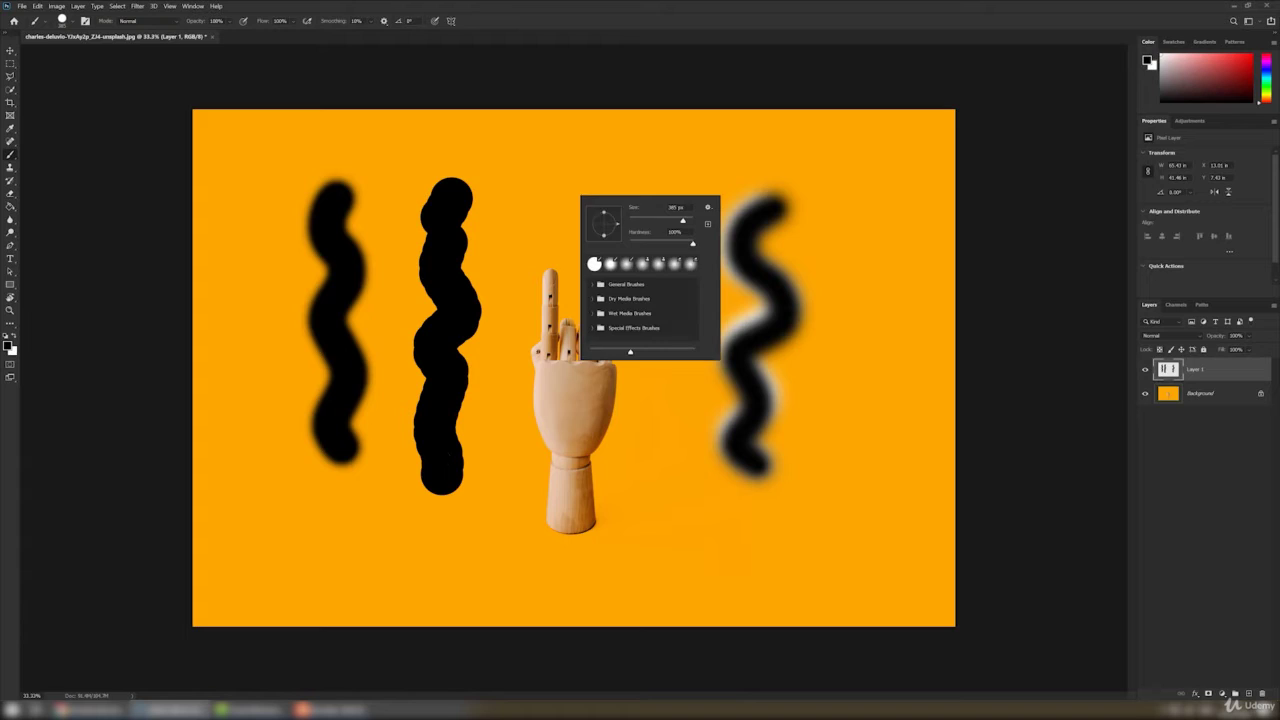
{"action": "left_click_drag", "start_coordinate": [653, 216], "coordinate": [626, 242]}
{"action": "left_click", "coordinate": [632, 265]}
{"action": "key", "text": "e"}
{"action": "left_click", "coordinate": [658, 264]}
{"action": "key", "text": "s"}
{"action": "key", "text": "e"}
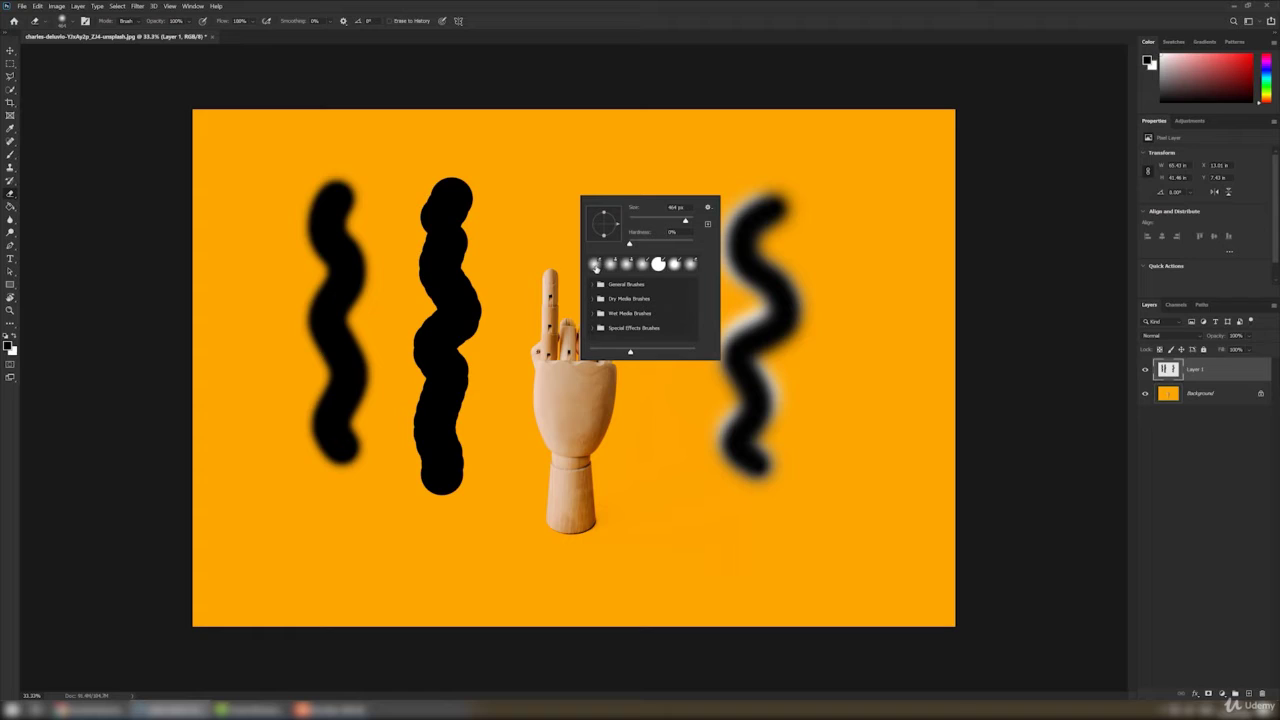
{"action": "mouse_move", "coordinate": [668, 221]}
{"action": "left_mouse_down"}
{"action": "mouse_move", "coordinate": [636, 222]}
{"action": "mouse_move", "coordinate": [654, 218]}
{"action": "left_mouse_up"}
{"action": "left_click", "coordinate": [630, 246]}
{"action": "right_click", "coordinate": [853, 222]}
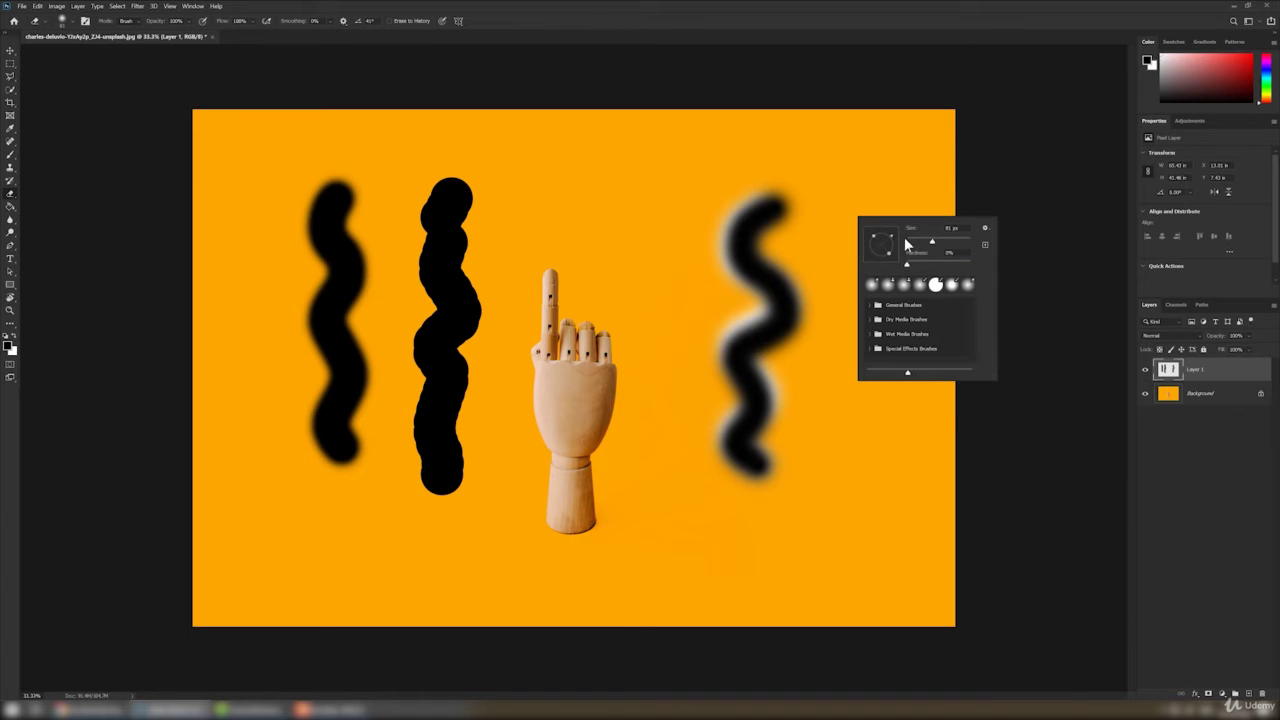
- Browse the General Brushes group and choose the Hard Round preset for the eraser
{"action": "right_click", "coordinate": [626, 198]}
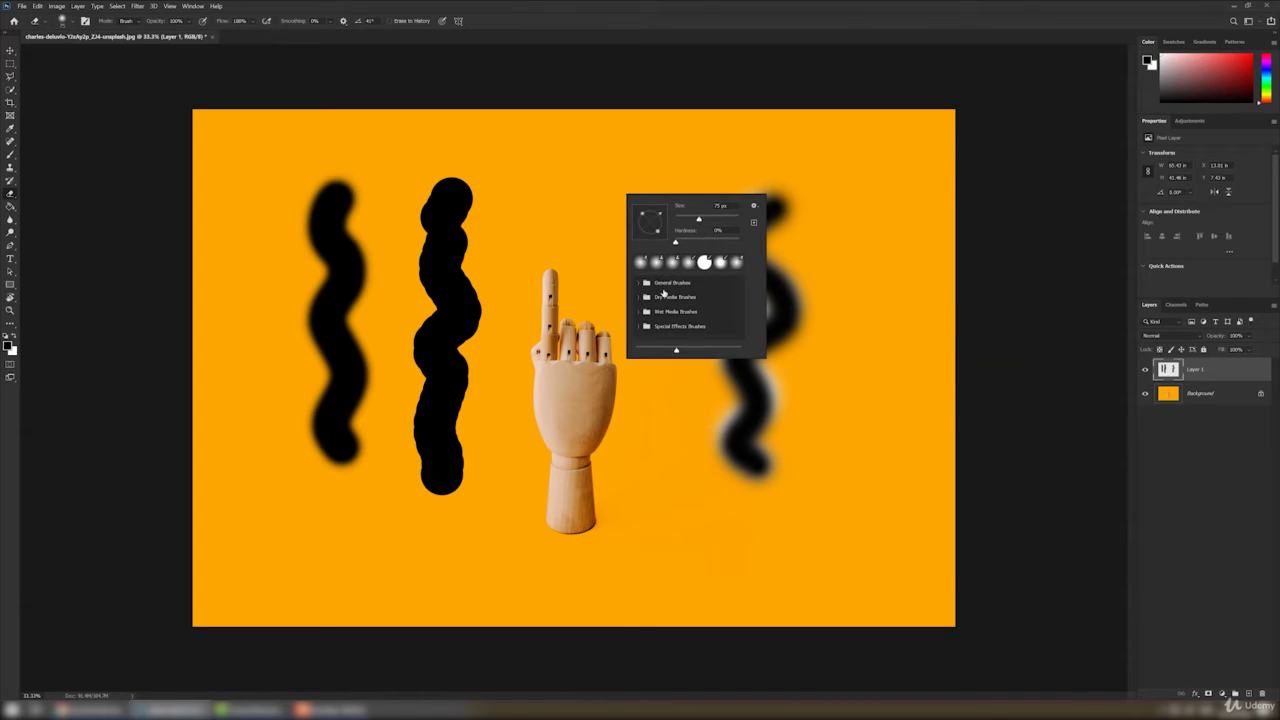
{"action": "left_click", "coordinate": [641, 284]}
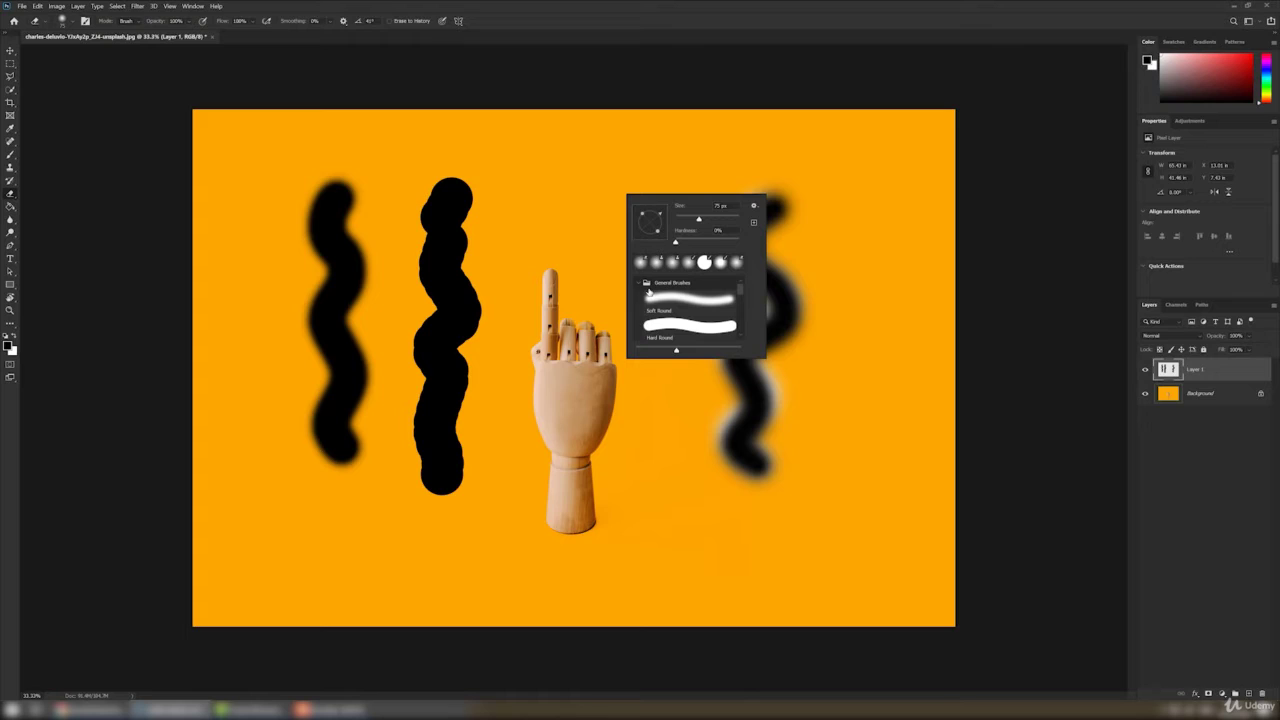
{"action": "left_click", "coordinate": [671, 293]}
{"action": "scroll", "coordinate": [667, 312], "scroll_direction": "down", "scroll_amount": 1}
{"action": "left_click", "coordinate": [666, 317]}
{"action": "scroll", "coordinate": [666, 317], "scroll_direction": "down", "scroll_amount": 1}
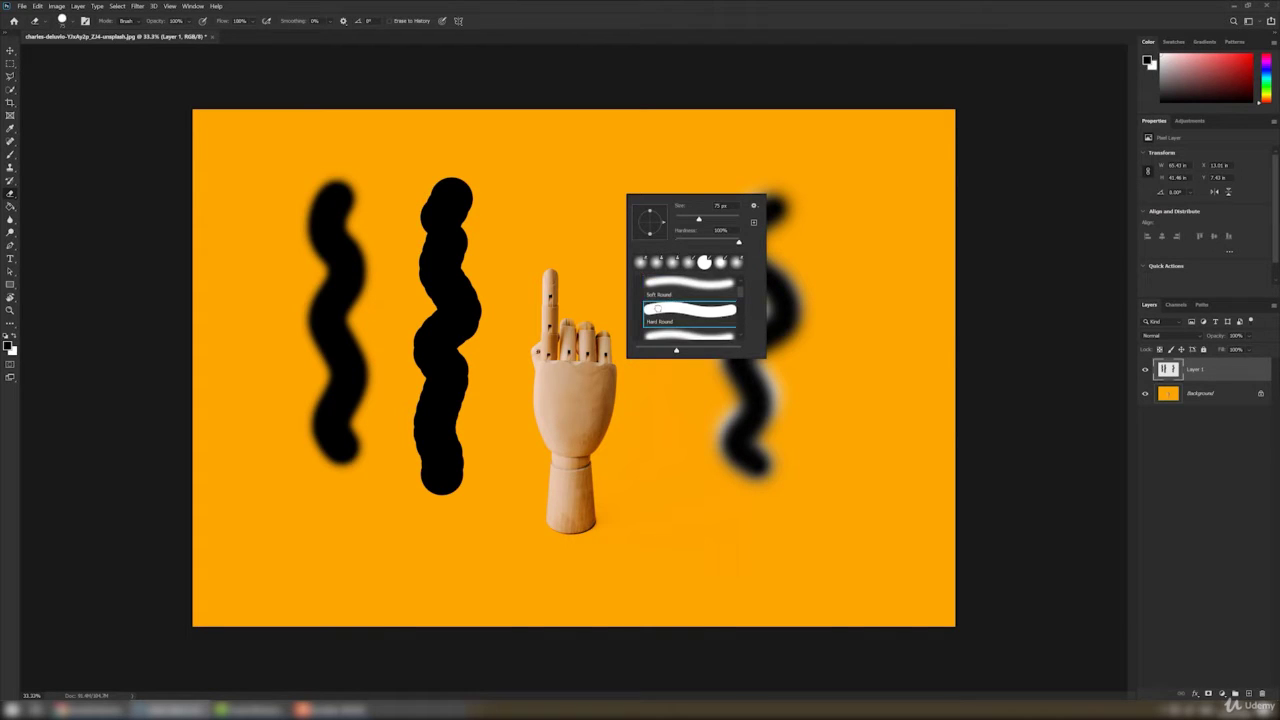
{"action": "scroll", "coordinate": [655, 310], "scroll_direction": "up", "scroll_amount": 2}
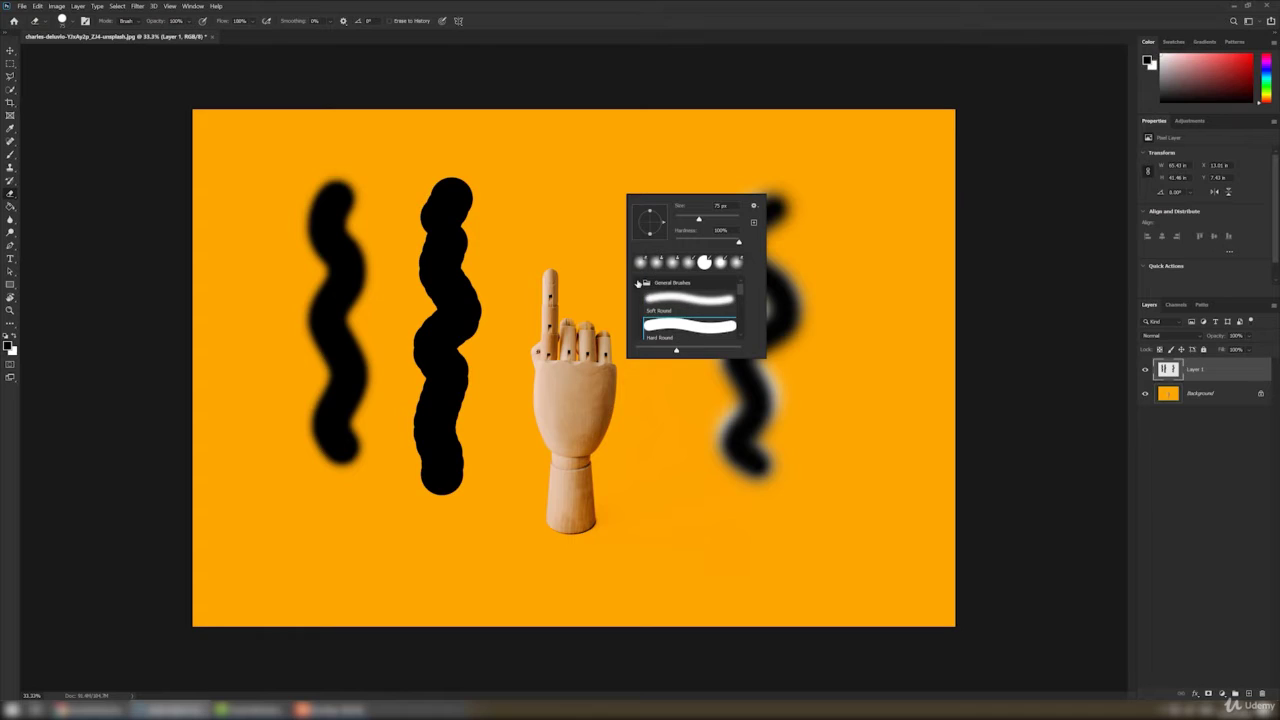
{"action": "left_click", "coordinate": [636, 281]}
- Enlarge the brush picker and select Kyle's Spatter Brushes - Spatter Bot Tilt from Special Effects Brushes
{"action": "left_click_drag", "start_coordinate": [765, 357], "coordinate": [807, 474]}
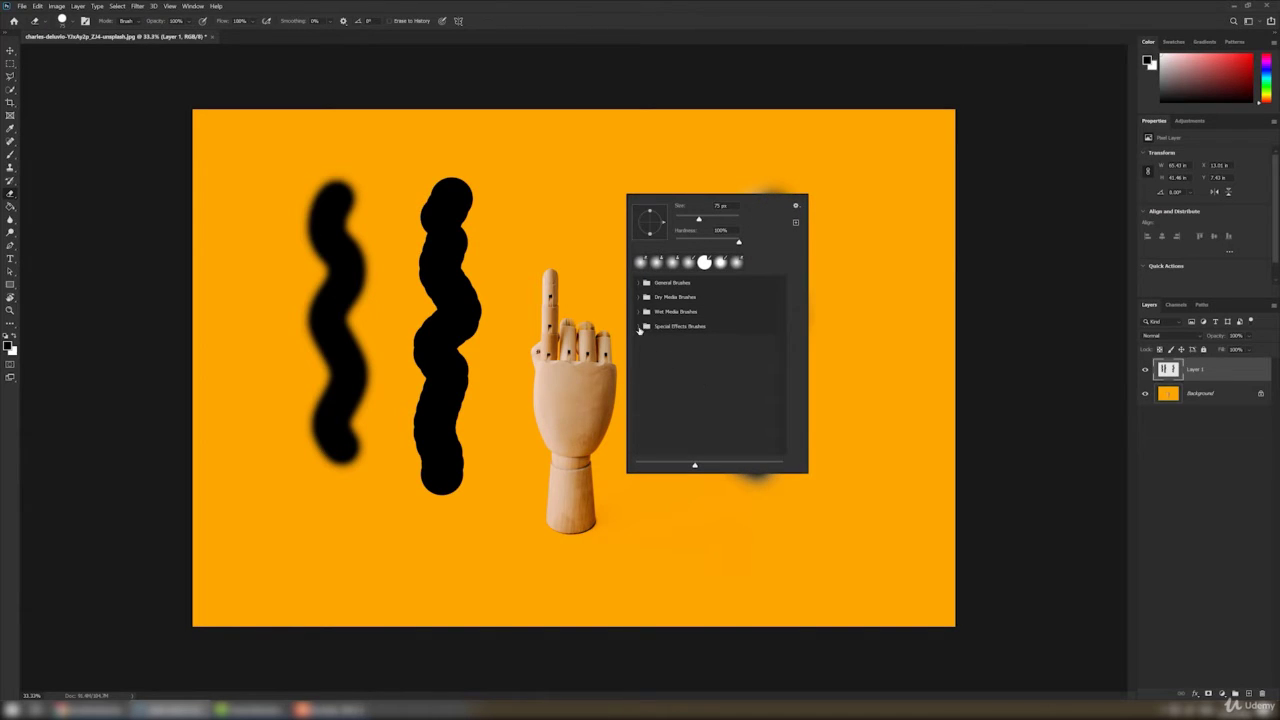
{"action": "left_click", "coordinate": [636, 326]}
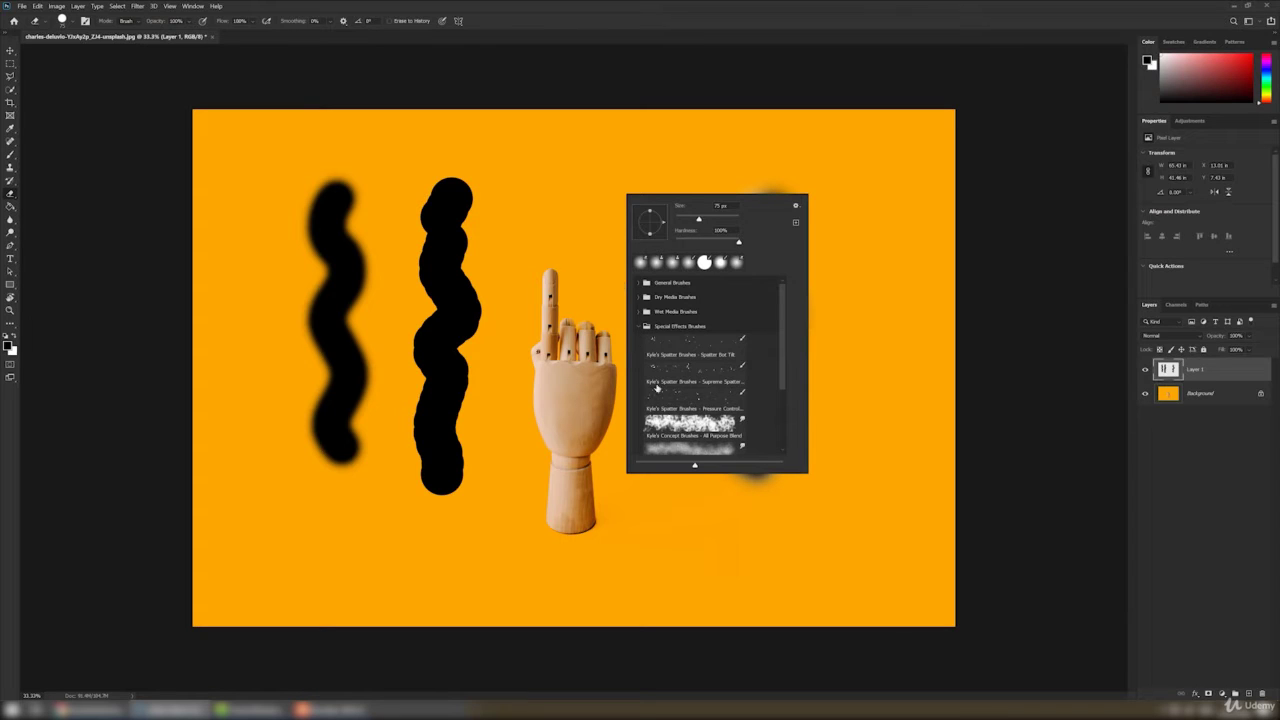
{"action": "left_click", "coordinate": [667, 340]}
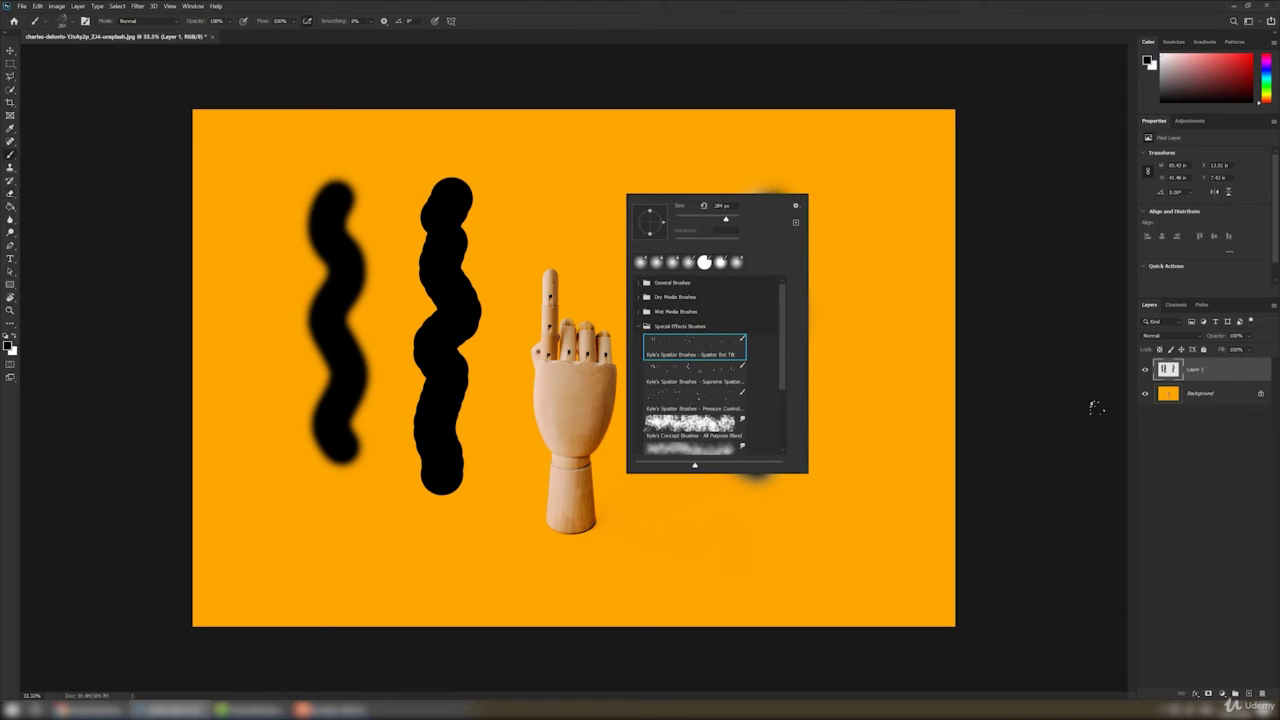
- Hide Layer 1, add a new empty layer above it and set the spatter brush size to 306 px
{"action": "left_click", "coordinate": [1146, 370]}
{"action": "key", "text": "ctrl+shift+alt+n"}
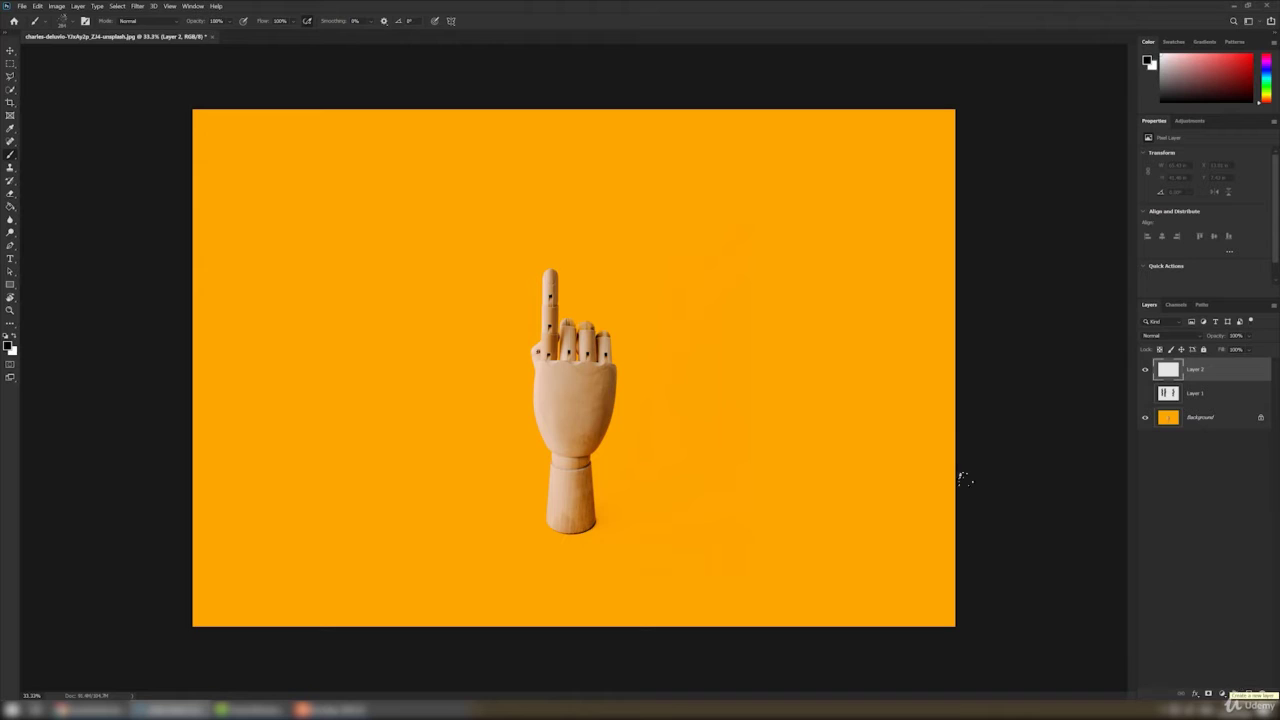
{"action": "right_click", "coordinate": [700, 232]}
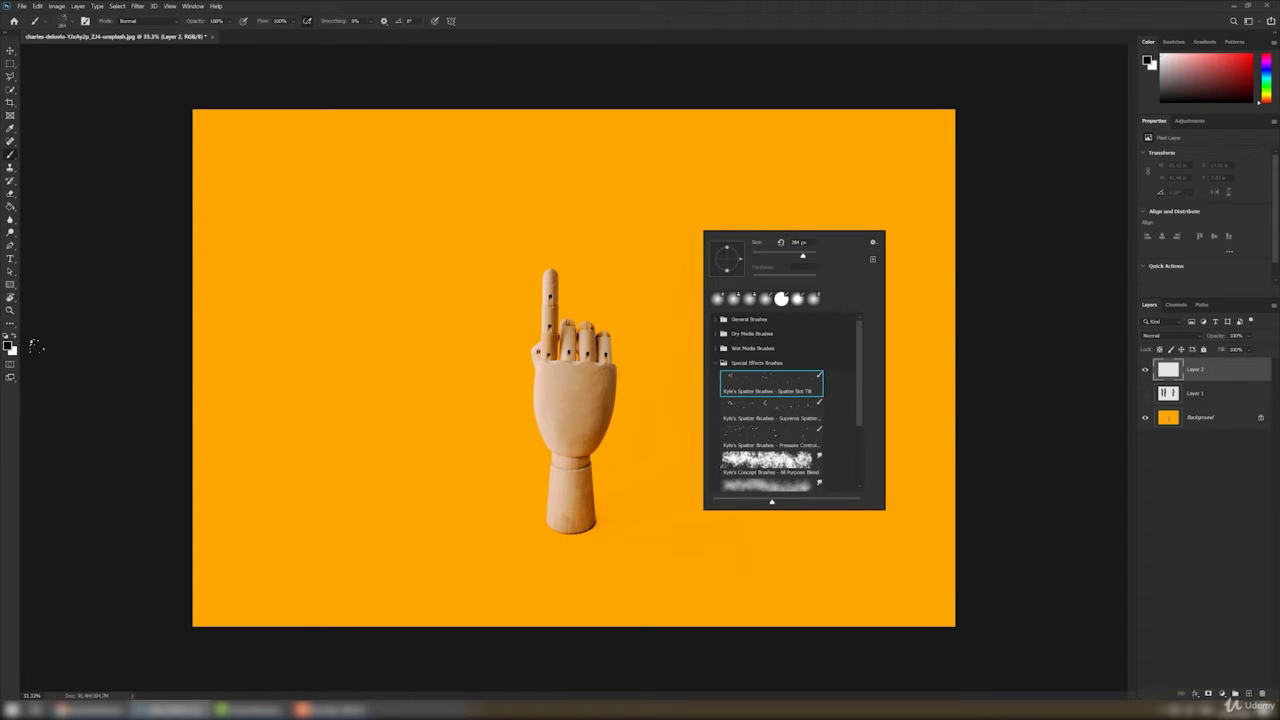
{"action": "left_click", "coordinate": [800, 243]}
{"action": "key", "text": "Return"}
- Paint black spatter strokes down the area right of the hand and diagonally across the image's upper-left corner
{"action": "mouse_move", "coordinate": [745, 215]}
{"action": "left_mouse_down"}
{"action": "mouse_move", "coordinate": [786, 300]}
{"action": "mouse_move", "coordinate": [731, 400]}
{"action": "mouse_move", "coordinate": [776, 490]}
{"action": "mouse_move", "coordinate": [771, 545]}
{"action": "mouse_move", "coordinate": [798, 600]}
{"action": "left_mouse_up"}
{"action": "mouse_move", "coordinate": [845, 160]}
{"action": "left_mouse_down"}
{"action": "mouse_move", "coordinate": [892, 235]}
{"action": "mouse_move", "coordinate": [829, 440]}
{"action": "mouse_move", "coordinate": [887, 555]}
{"action": "mouse_move", "coordinate": [847, 605]}
{"action": "left_mouse_up"}
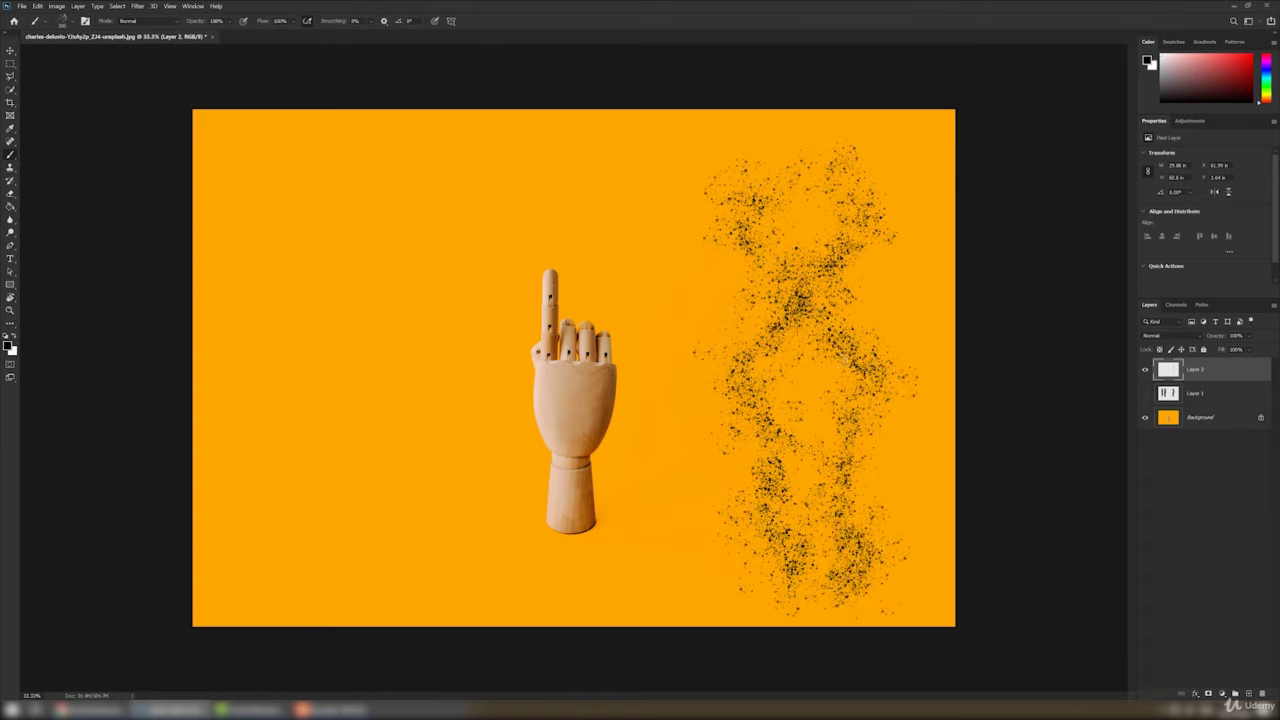
{"action": "left_click_drag", "start_coordinate": [835, 372], "coordinate": [812, 428]}
{"action": "mouse_move", "coordinate": [208, 232]}
{"action": "left_mouse_down"}
{"action": "mouse_move", "coordinate": [300, 116]}
{"action": "mouse_move", "coordinate": [335, 108]}
{"action": "left_mouse_up"}
{"action": "mouse_move", "coordinate": [200, 335]}
{"action": "left_mouse_down"}
{"action": "mouse_move", "coordinate": [378, 141]}
{"action": "mouse_move", "coordinate": [458, 90]}
{"action": "left_mouse_up"}
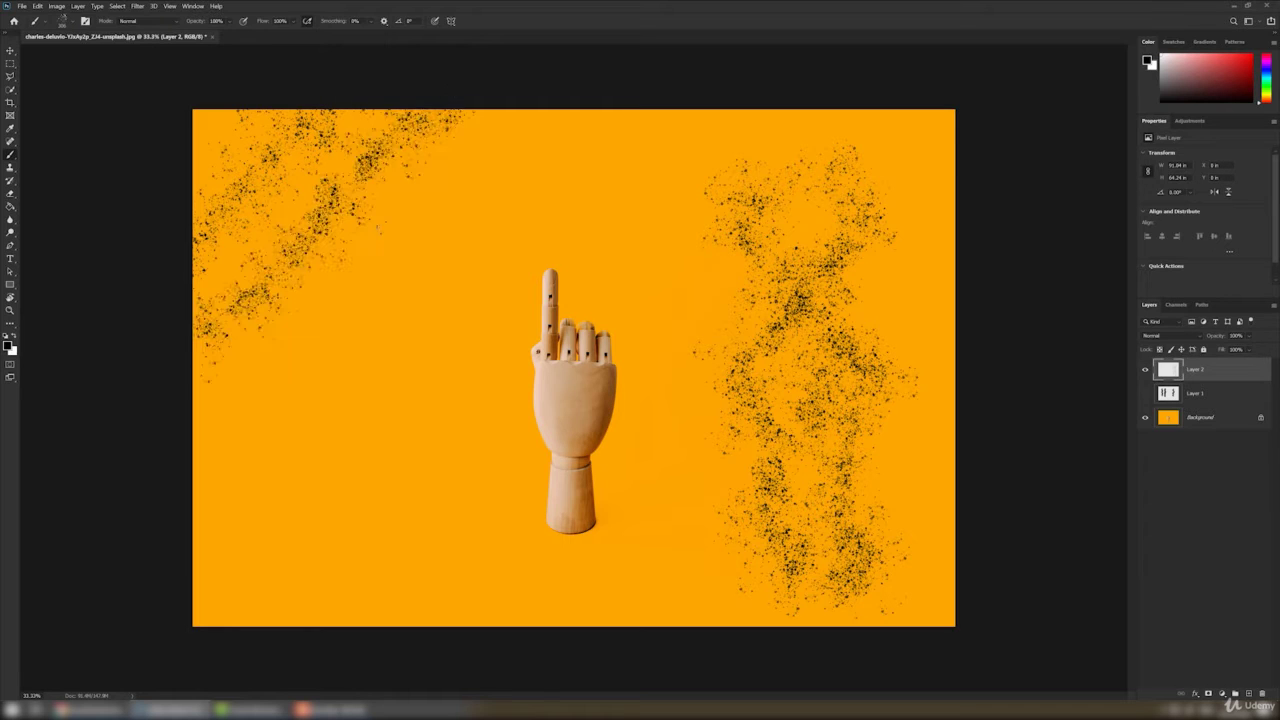
- Choose Kyle's Concept Brushes - Foliage Mix 2 and paint four leafy black strokes in the image's lower-left area
{"action": "right_click", "coordinate": [406, 333]}
{"action": "scroll", "coordinate": [419, 465], "scroll_direction": "down", "scroll_amount": 5}
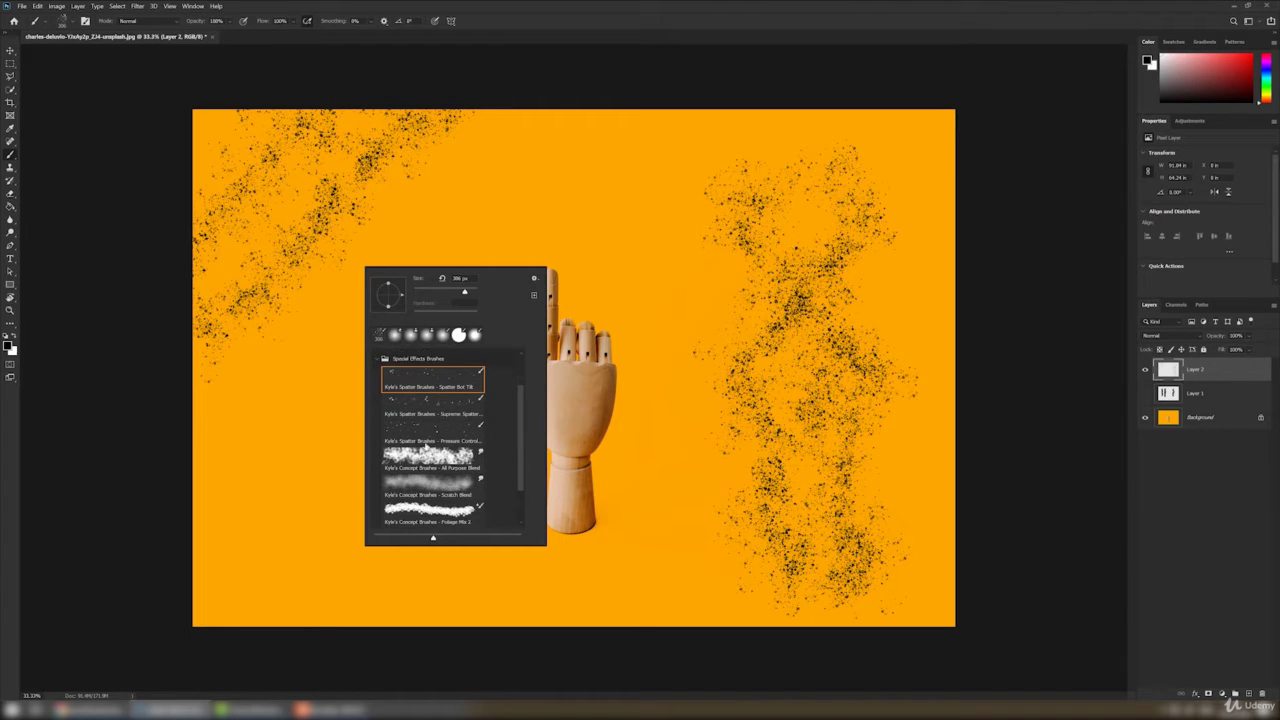
{"action": "left_click", "coordinate": [428, 458]}
{"action": "mouse_move", "coordinate": [236, 410]}
{"action": "left_mouse_down"}
{"action": "mouse_move", "coordinate": [244, 469]}
{"action": "mouse_move", "coordinate": [278, 487]}
{"action": "mouse_move", "coordinate": [276, 568]}
{"action": "mouse_move", "coordinate": [320, 622]}
{"action": "left_mouse_up"}
{"action": "left_click_drag", "start_coordinate": [322, 370], "coordinate": [405, 624]}
{"action": "left_click_drag", "start_coordinate": [388, 338], "coordinate": [452, 580]}
{"action": "left_click_drag", "start_coordinate": [440, 328], "coordinate": [456, 455]}
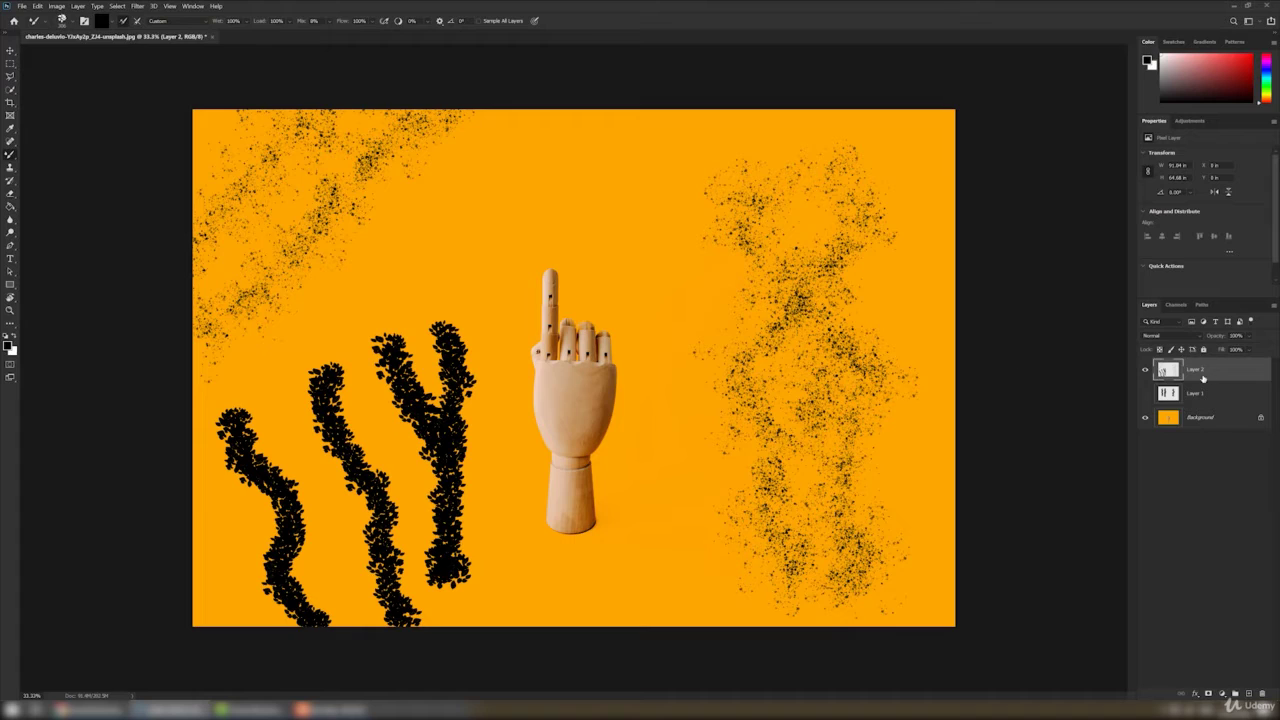
- Hide Layer 2 and select the KYLE Ultimate Inking Thick 'n Thin brush from Wet Media Brushes
{"action": "left_click", "coordinate": [1145, 370]}
{"action": "right_click", "coordinate": [452, 263]}
{"action": "scroll", "coordinate": [550, 404], "scroll_direction": "up", "scroll_amount": 3}
{"action": "scroll", "coordinate": [478, 394], "scroll_direction": "up", "scroll_amount": 1}
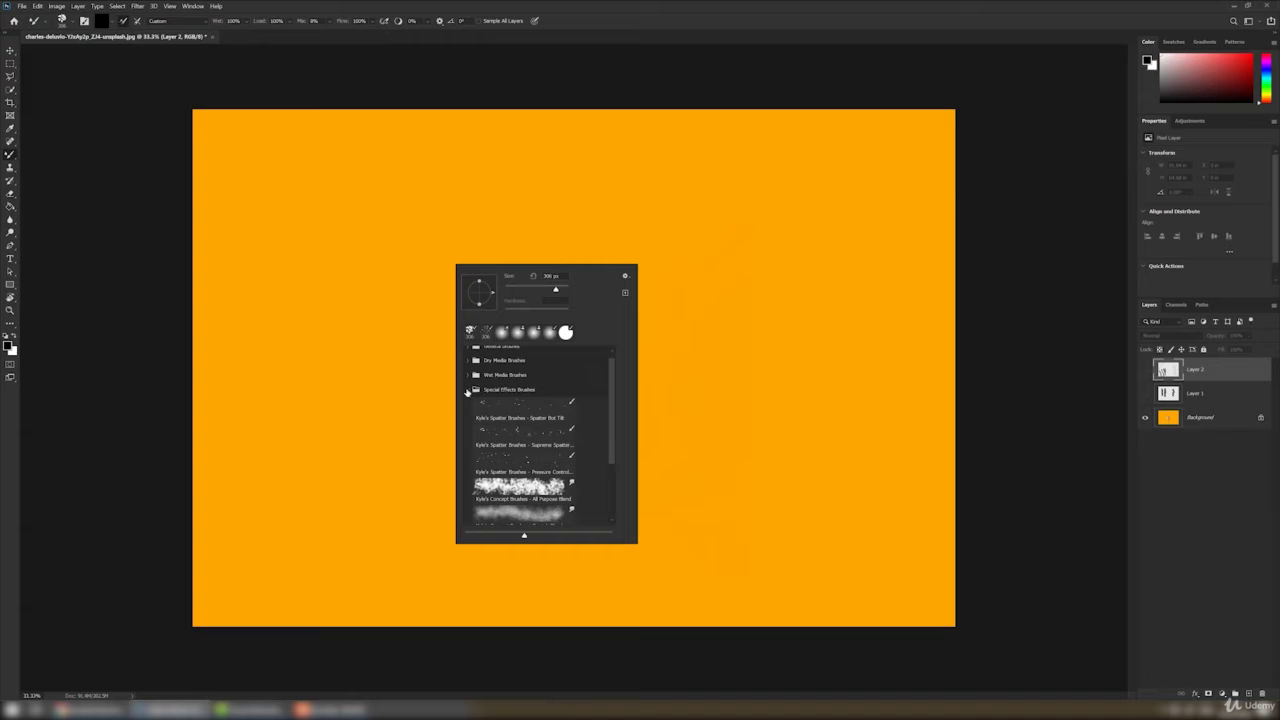
{"action": "left_click", "coordinate": [467, 390]}
{"action": "left_click", "coordinate": [466, 382]}
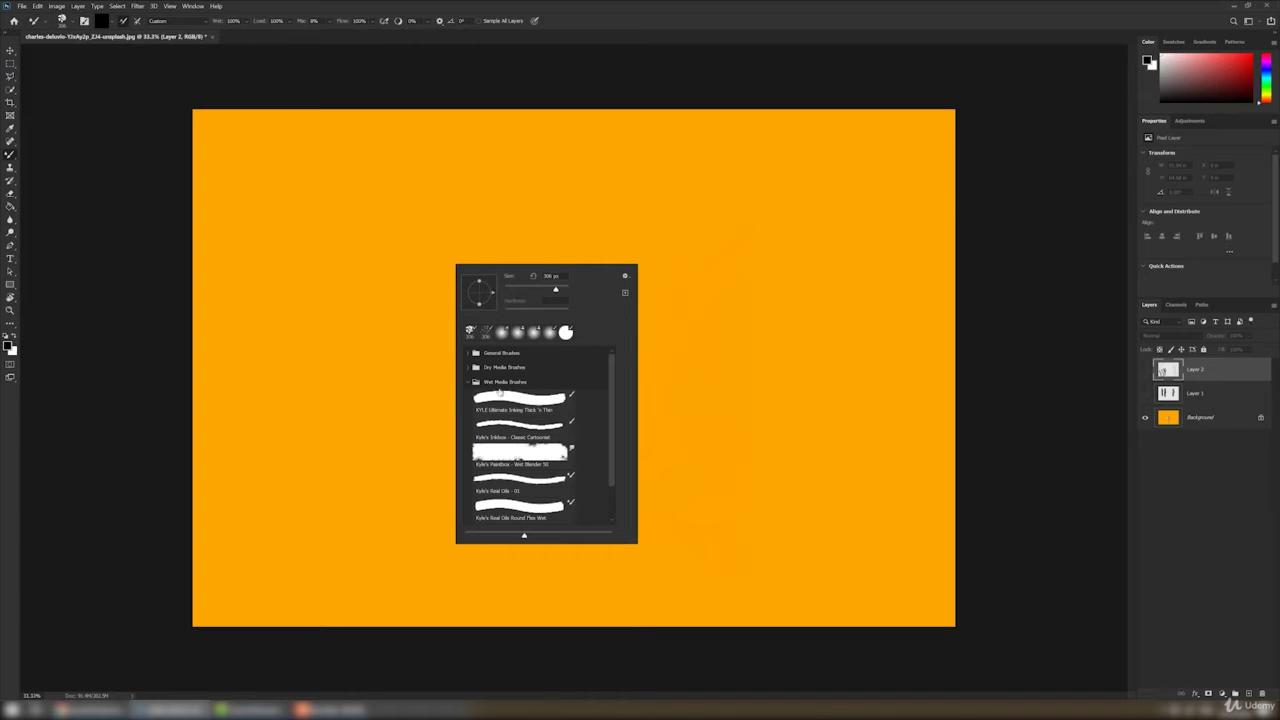
{"action": "left_click", "coordinate": [517, 397]}
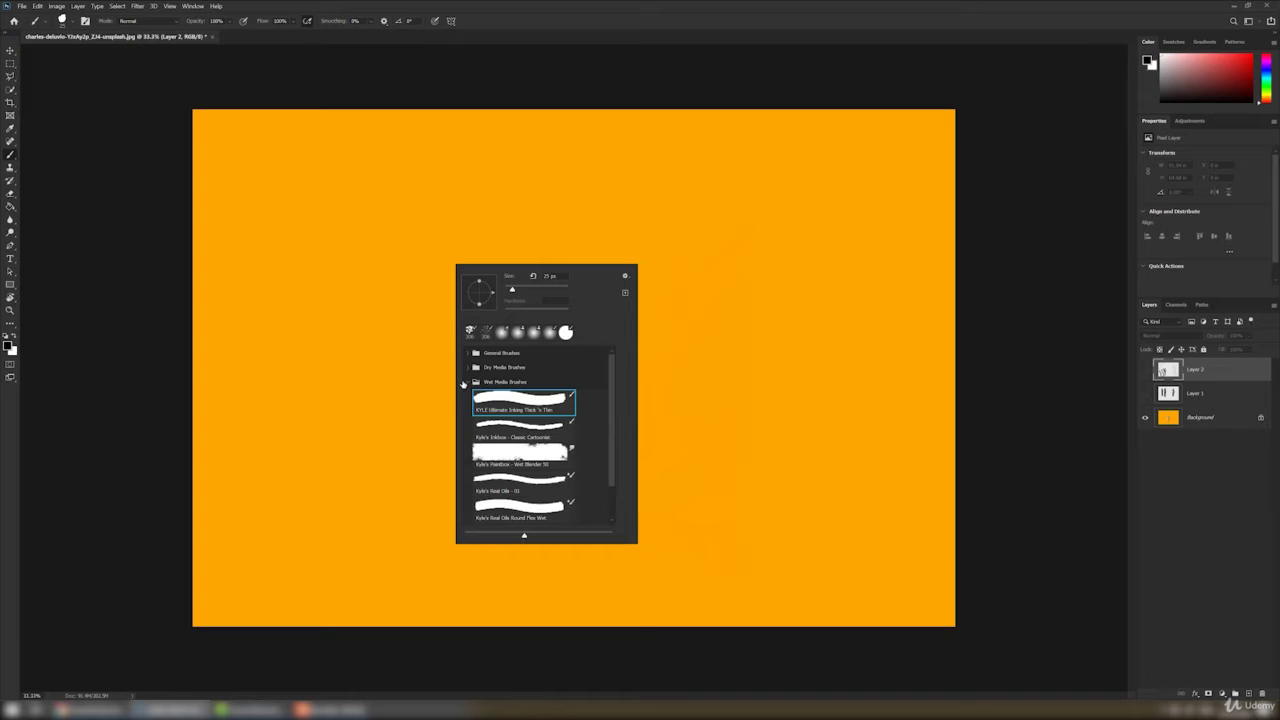
{"action": "left_click", "coordinate": [459, 382]}
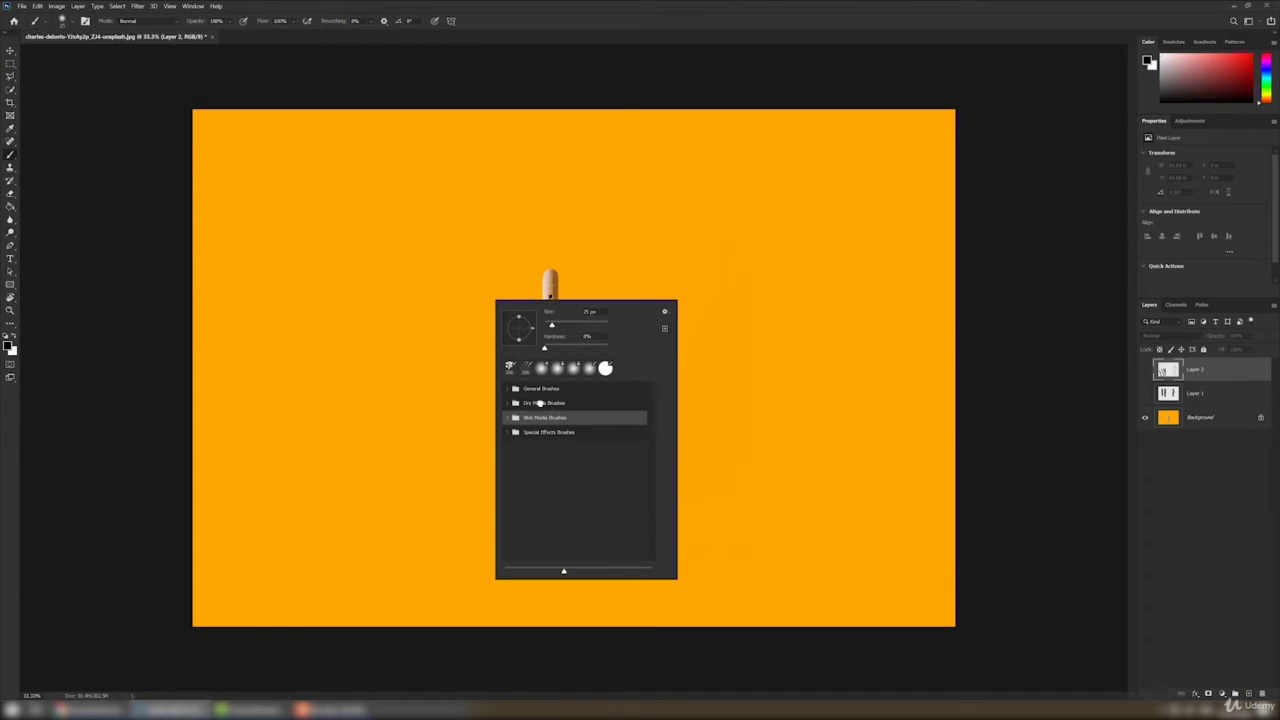
- Examine the brush groups and the brush preset options for importing or getting more brushes
{"action": "left_click", "coordinate": [540, 403]}
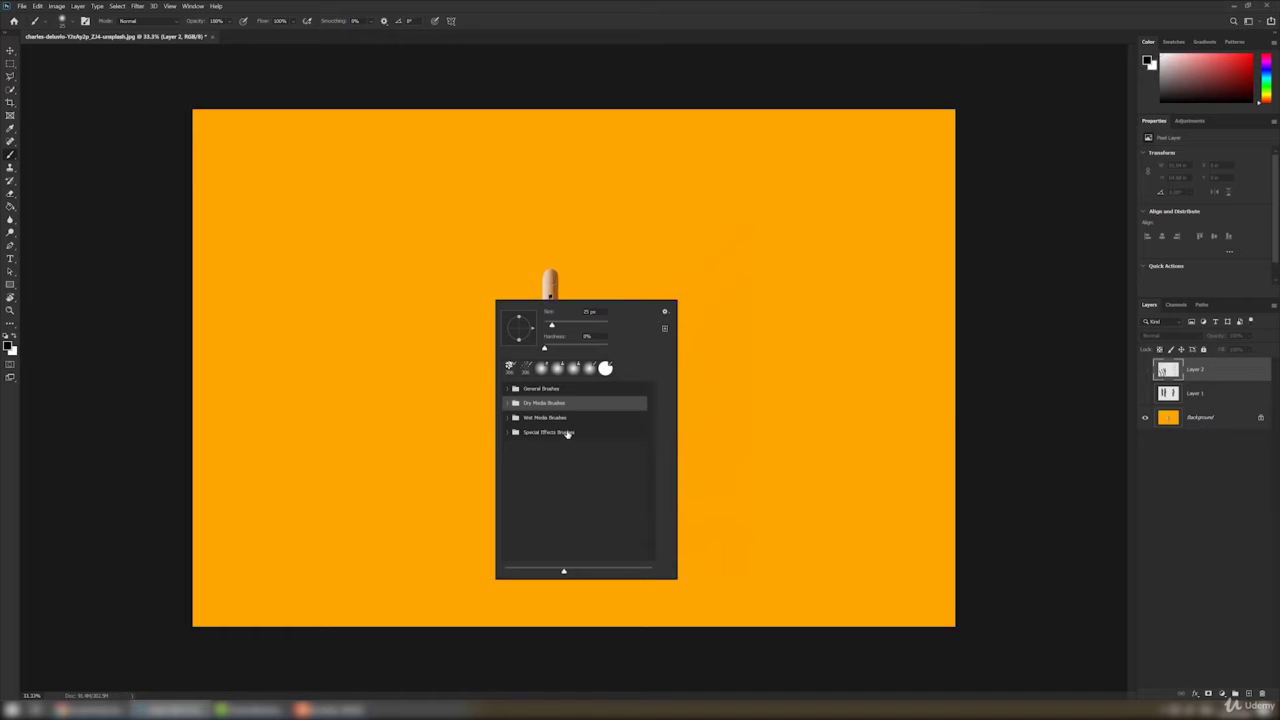
{"action": "left_click", "coordinate": [665, 311]}
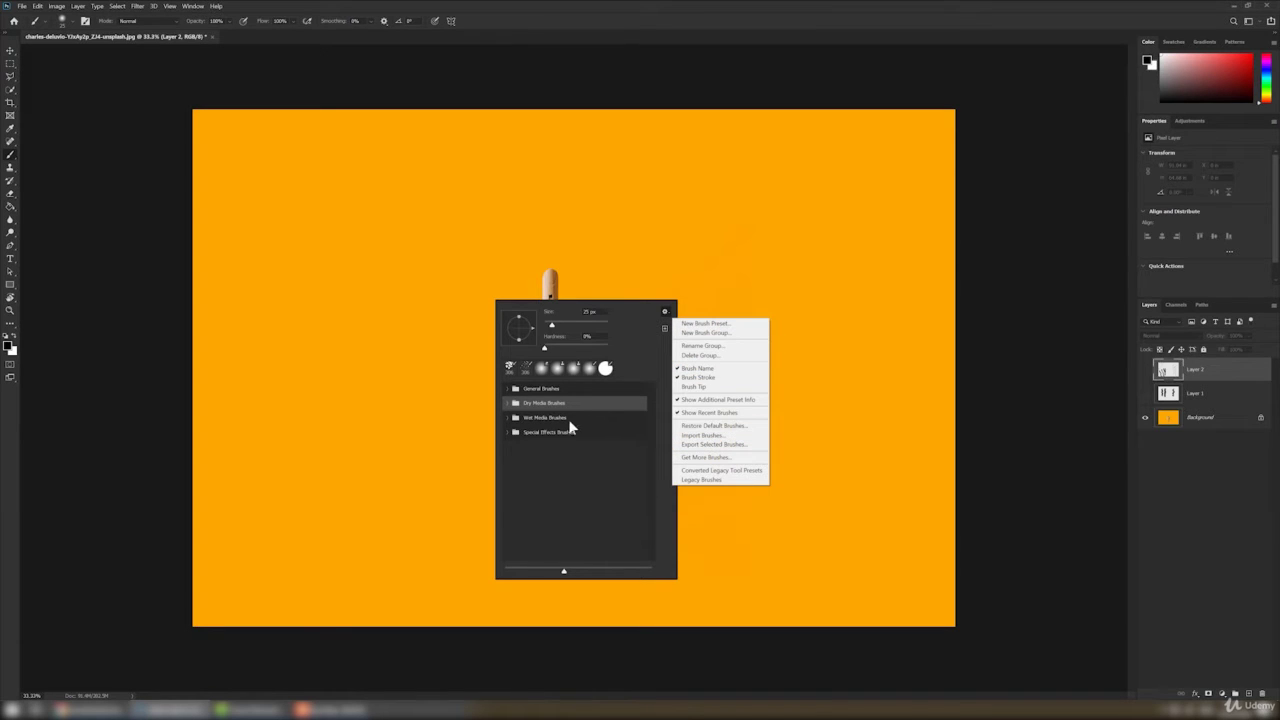
{"action": "key", "text": "Escape"}
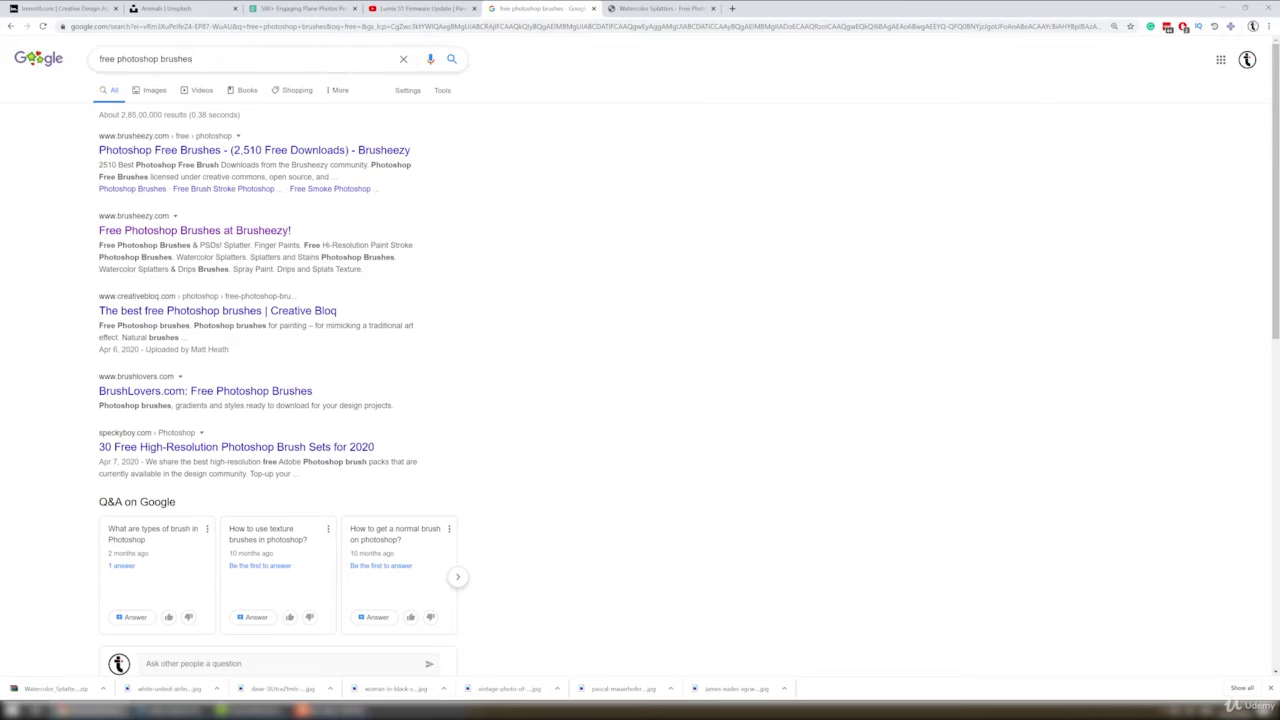
- In the browser, open Brusheezy's Photoshop Free Brushes search result, browse its brushes and view the Watercolor Splatters download page
{"action": "left_click_drag", "start_coordinate": [193, 59], "coordinate": [100, 61]}
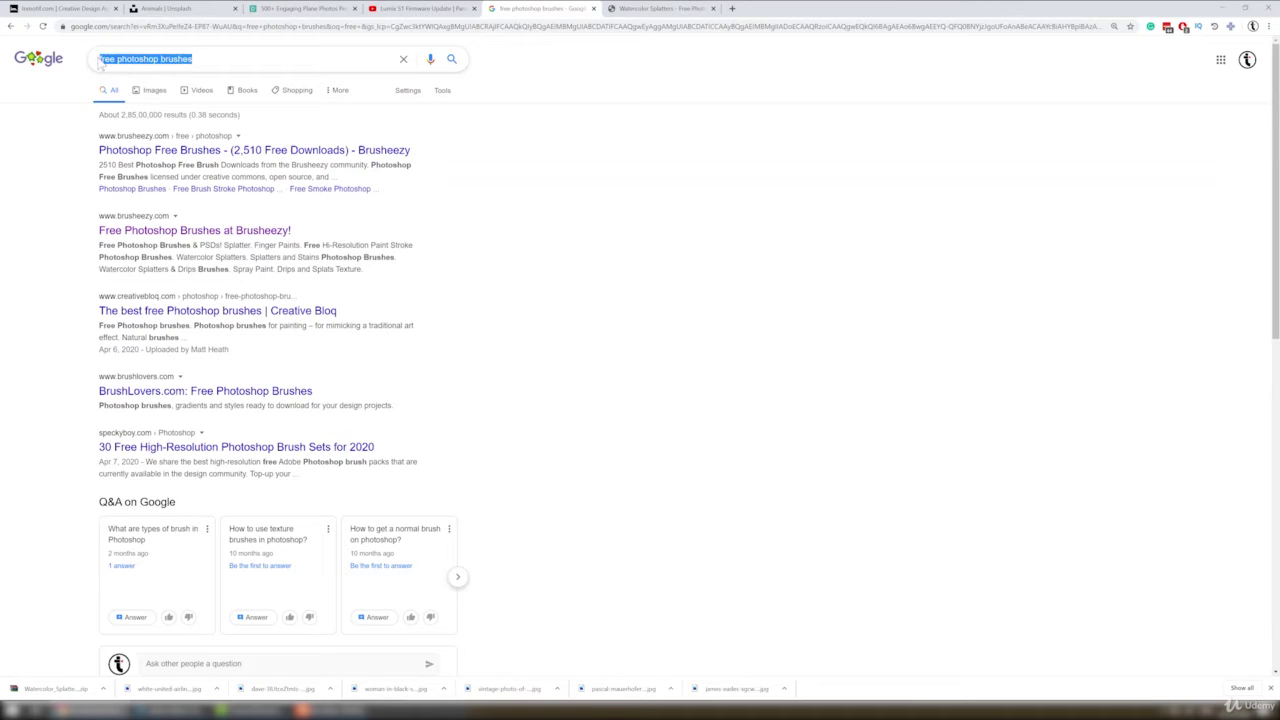
{"action": "left_click", "coordinate": [142, 155]}
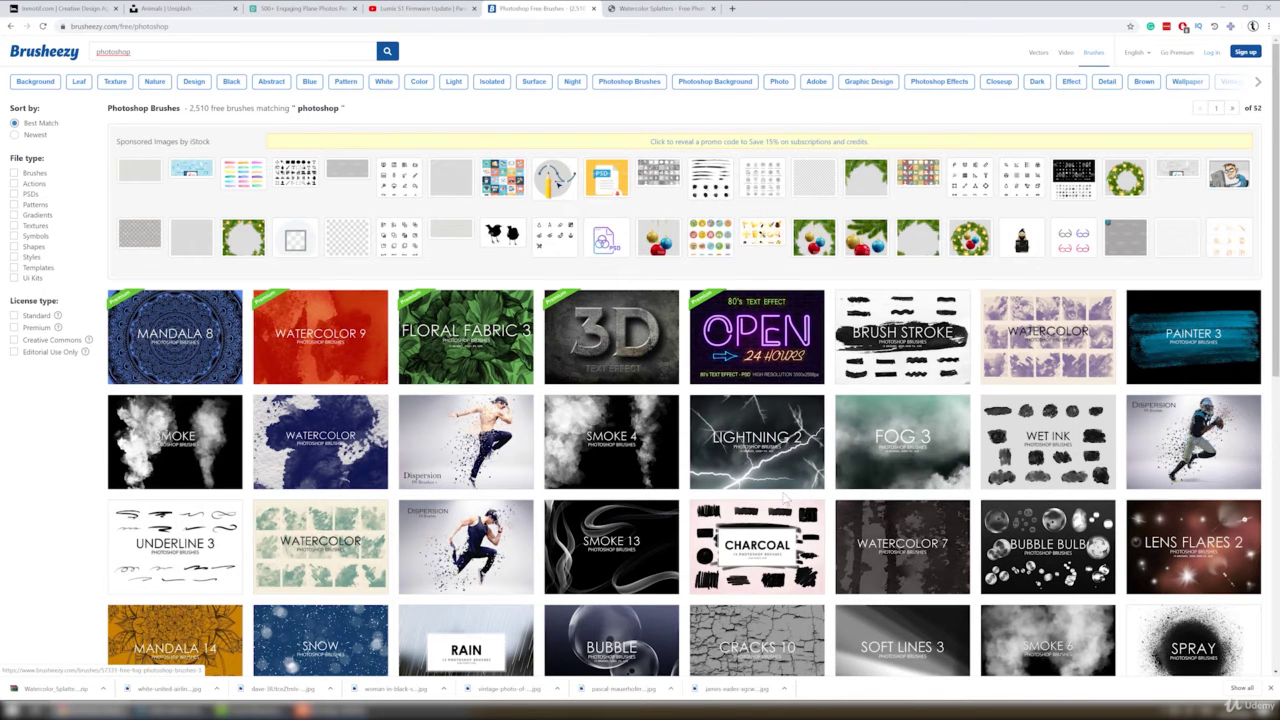
{"action": "scroll", "coordinate": [440, 541], "scroll_direction": "down", "scroll_amount": 3}
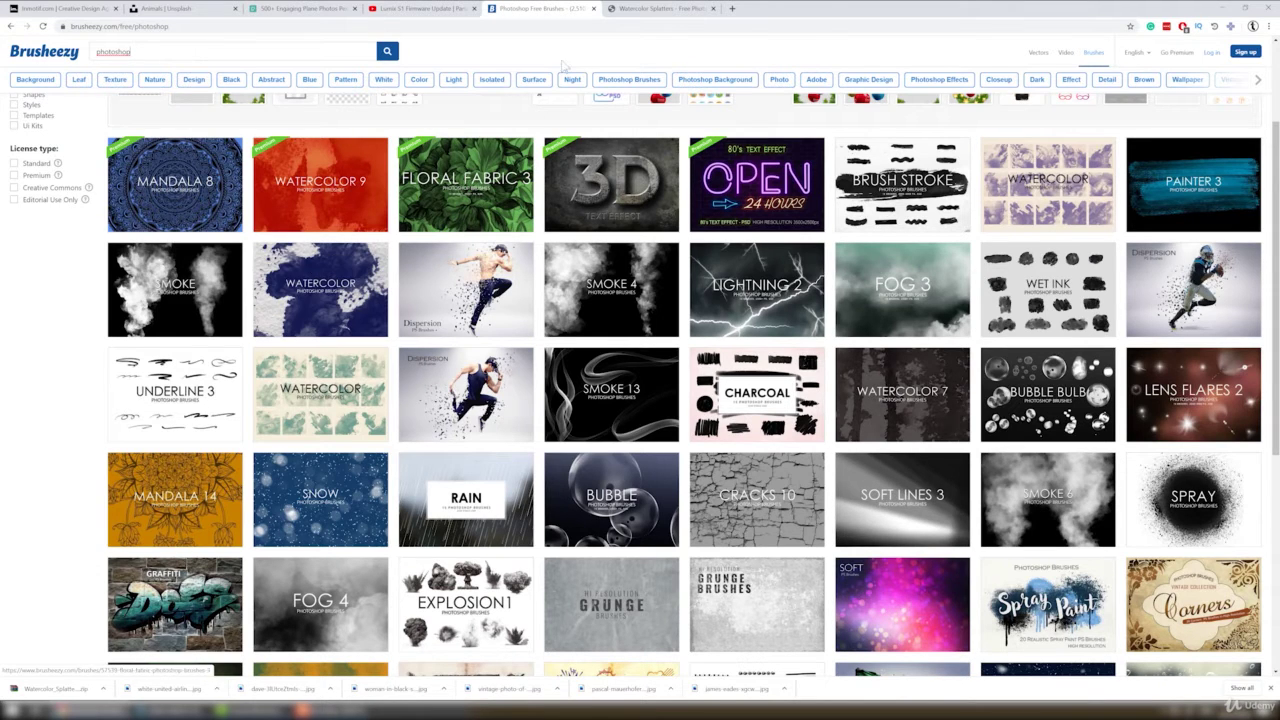
{"action": "left_click", "coordinate": [655, 9]}
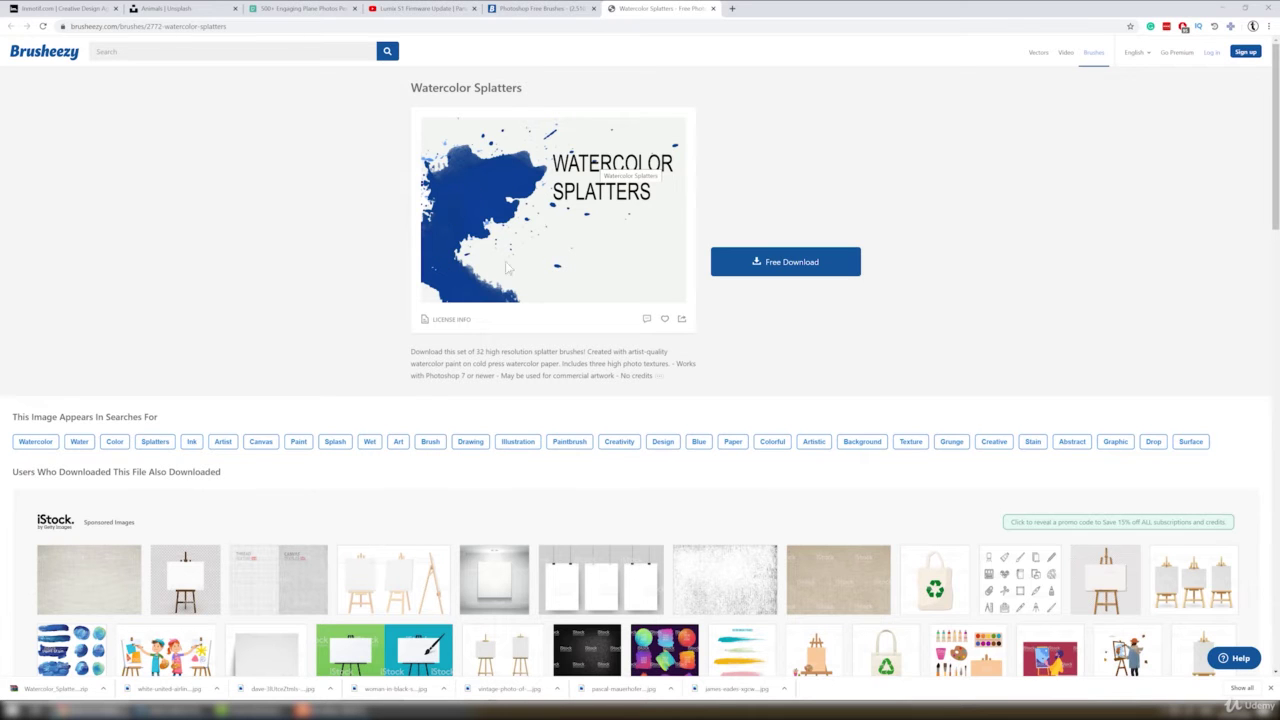
- Switch to File Explorer and view the downloaded Watercolor Splatters 675 pixels brush folder
{"action": "left_click", "coordinate": [262, 710]}
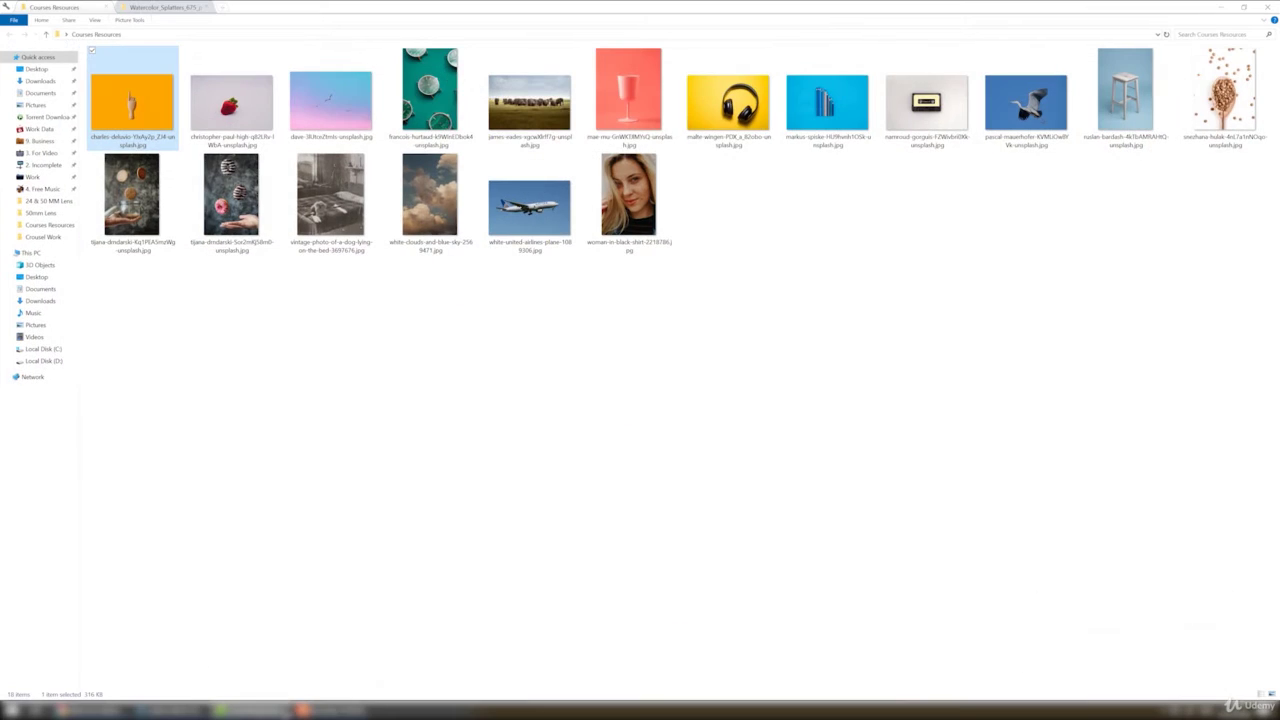
{"action": "left_click", "coordinate": [170, 8]}
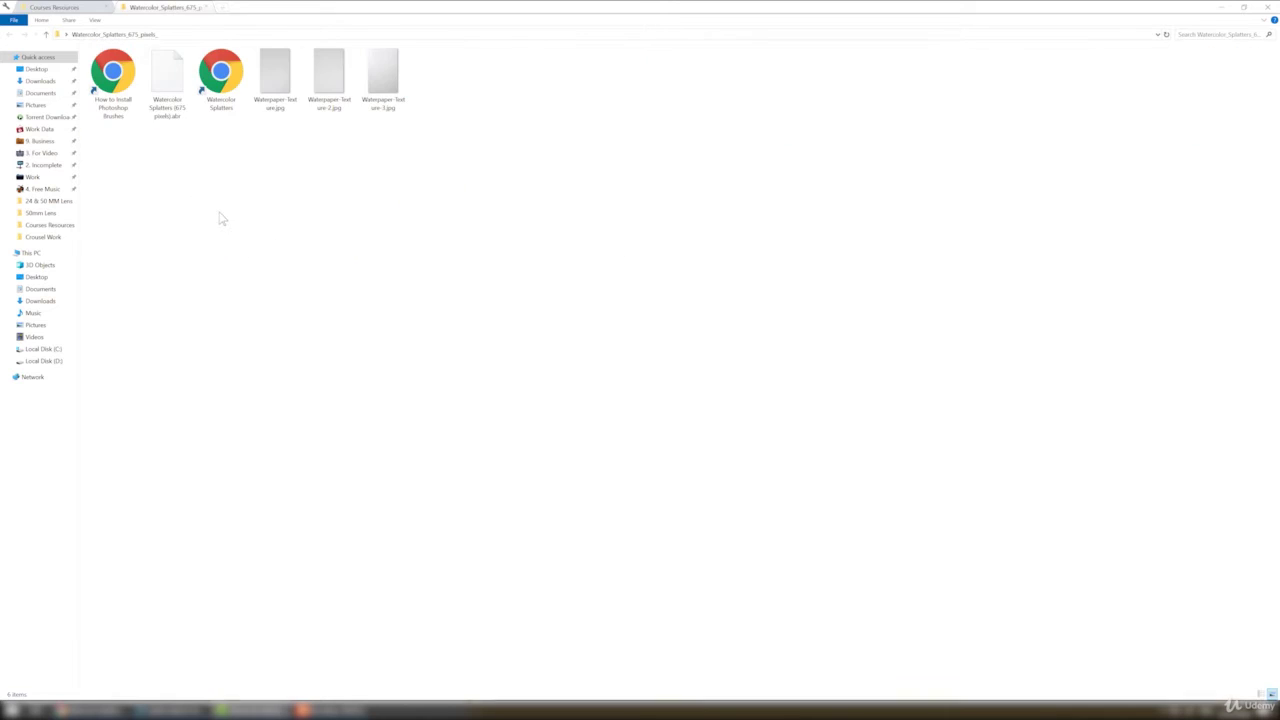
{"action": "left_click_drag", "start_coordinate": [165, 152], "coordinate": [229, 250]}
- Switch to Photoshop and import the brush file Watercolor Splatters (675 pixels).abr from the downloaded Watercolor Splatters folder on the desktop
{"action": "left_click", "coordinate": [197, 712]}
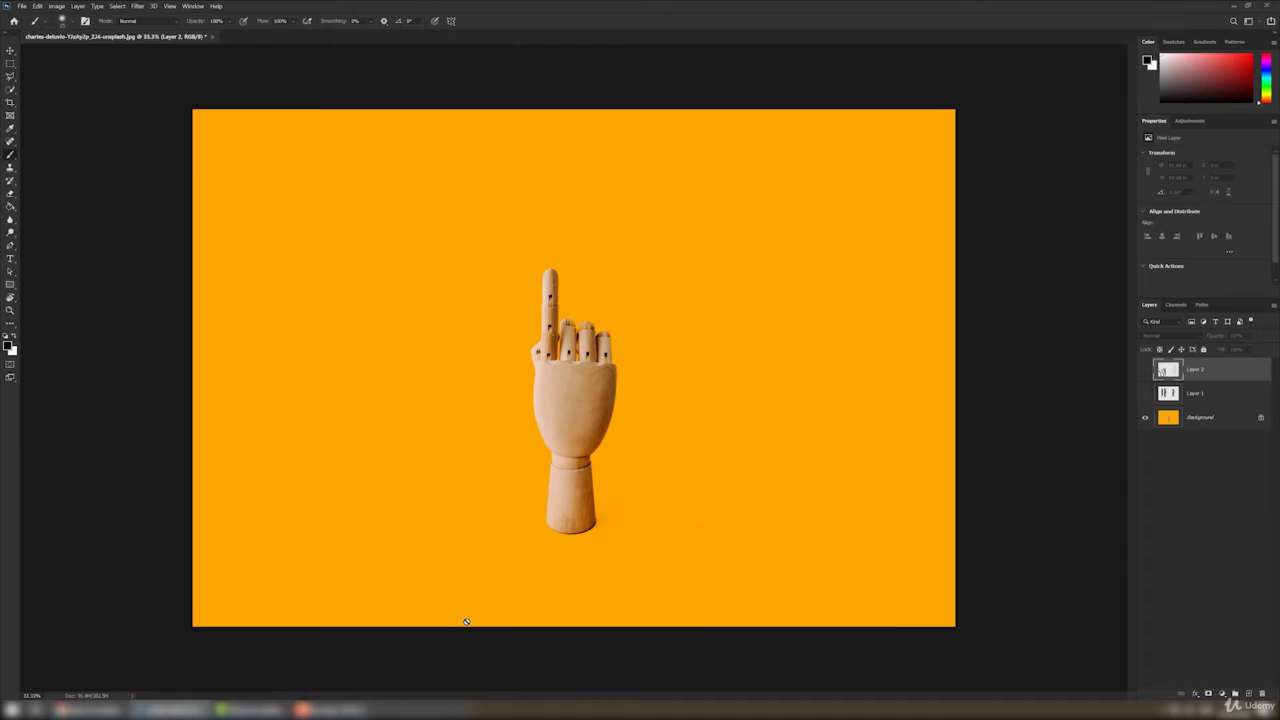
{"action": "right_click", "coordinate": [11, 156]}
{"action": "right_click", "coordinate": [630, 263]}
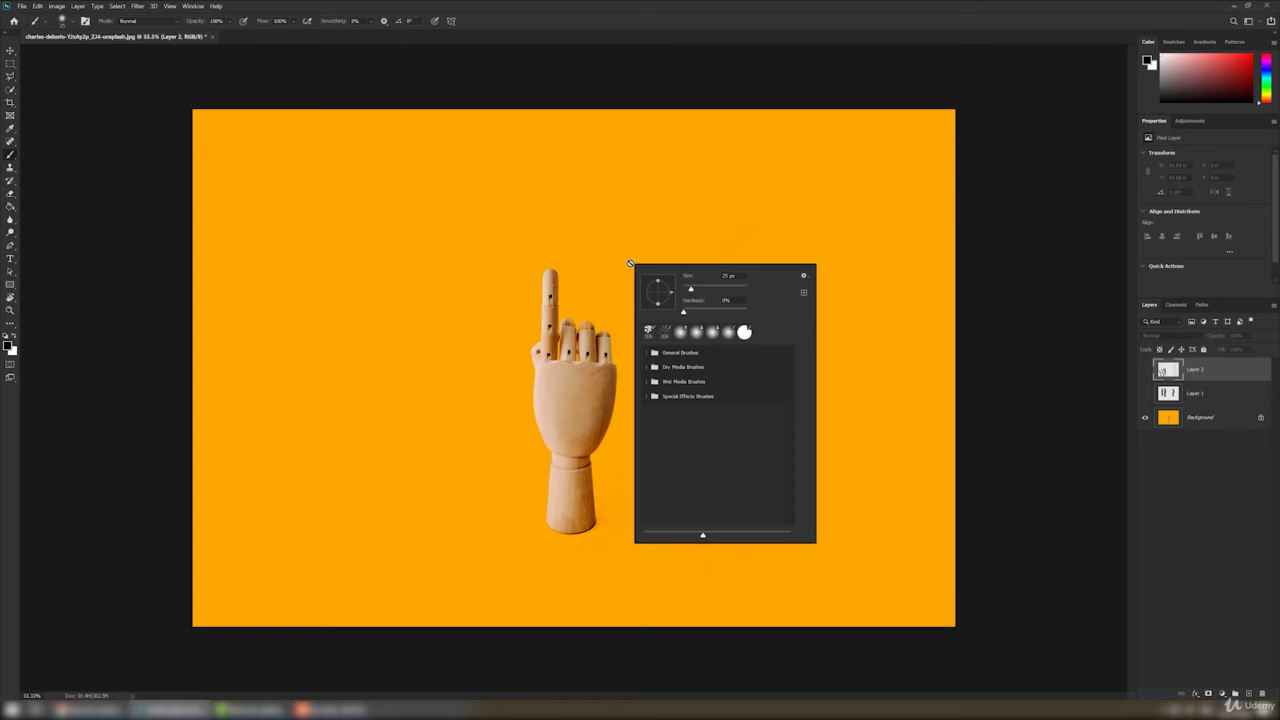
{"action": "left_click", "coordinate": [805, 277]}
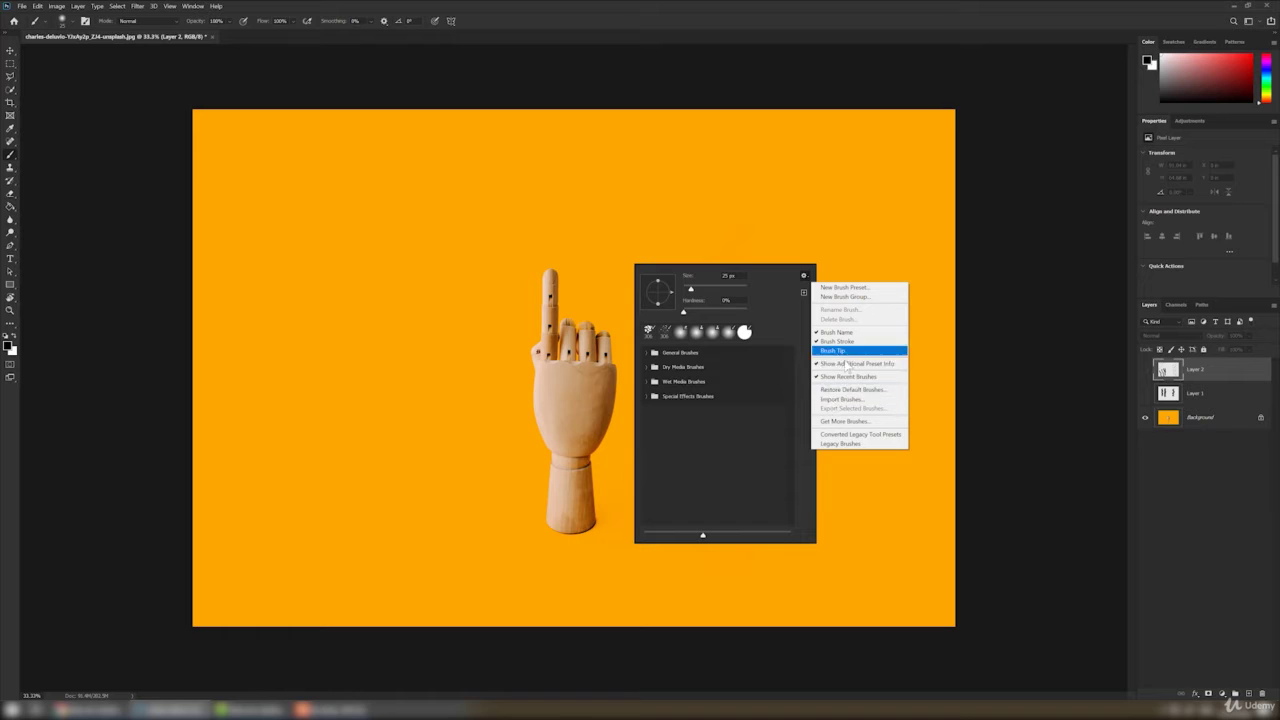
{"action": "left_click", "coordinate": [840, 400]}
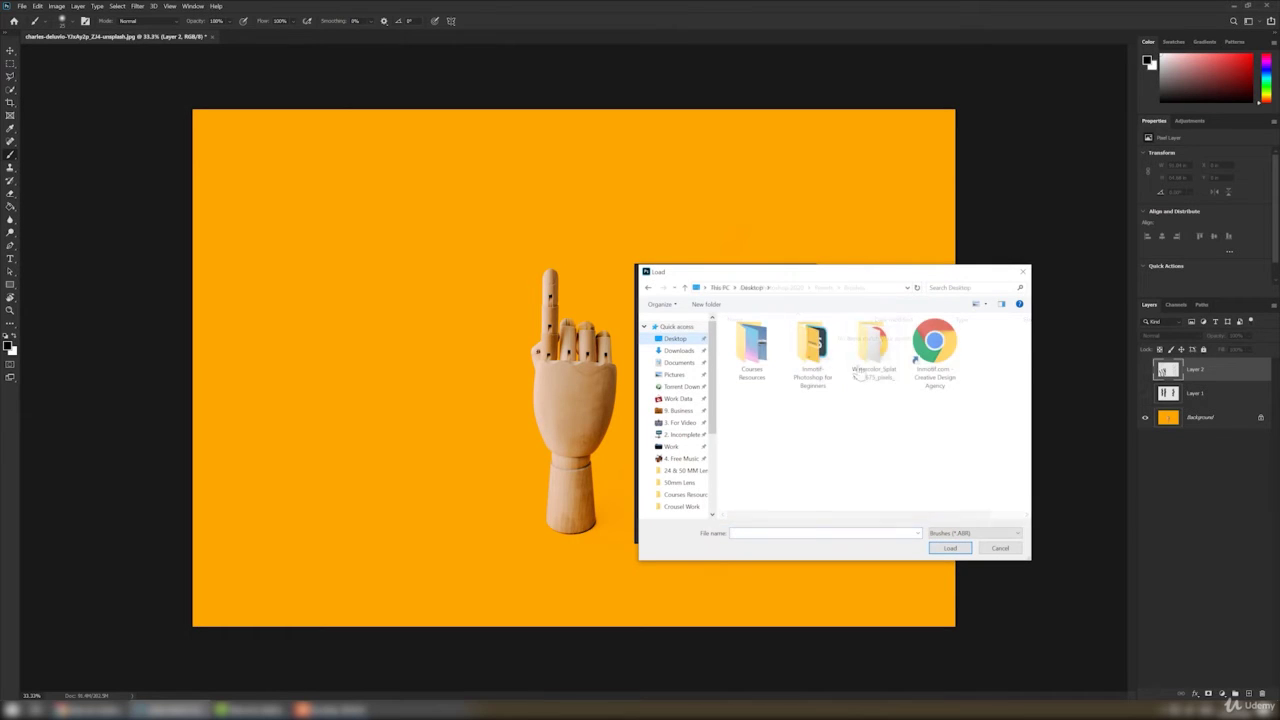
{"action": "double_click", "coordinate": [870, 345]}
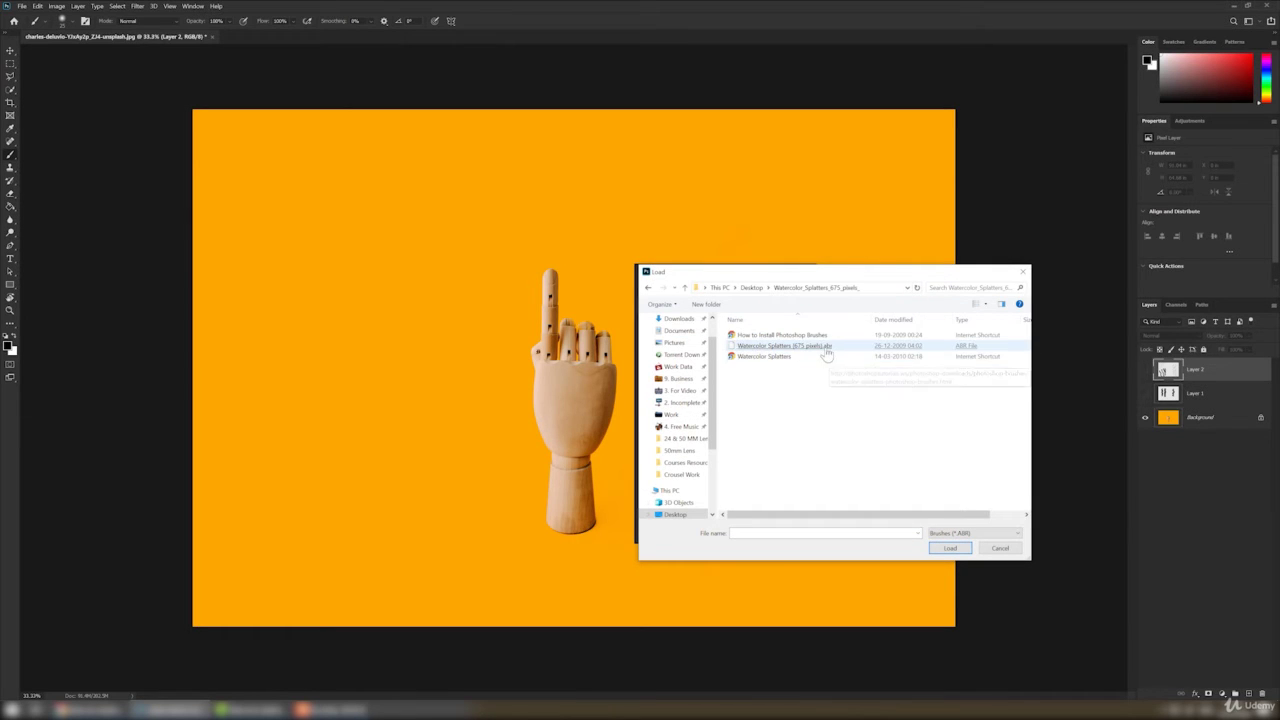
{"action": "left_click", "coordinate": [790, 346]}
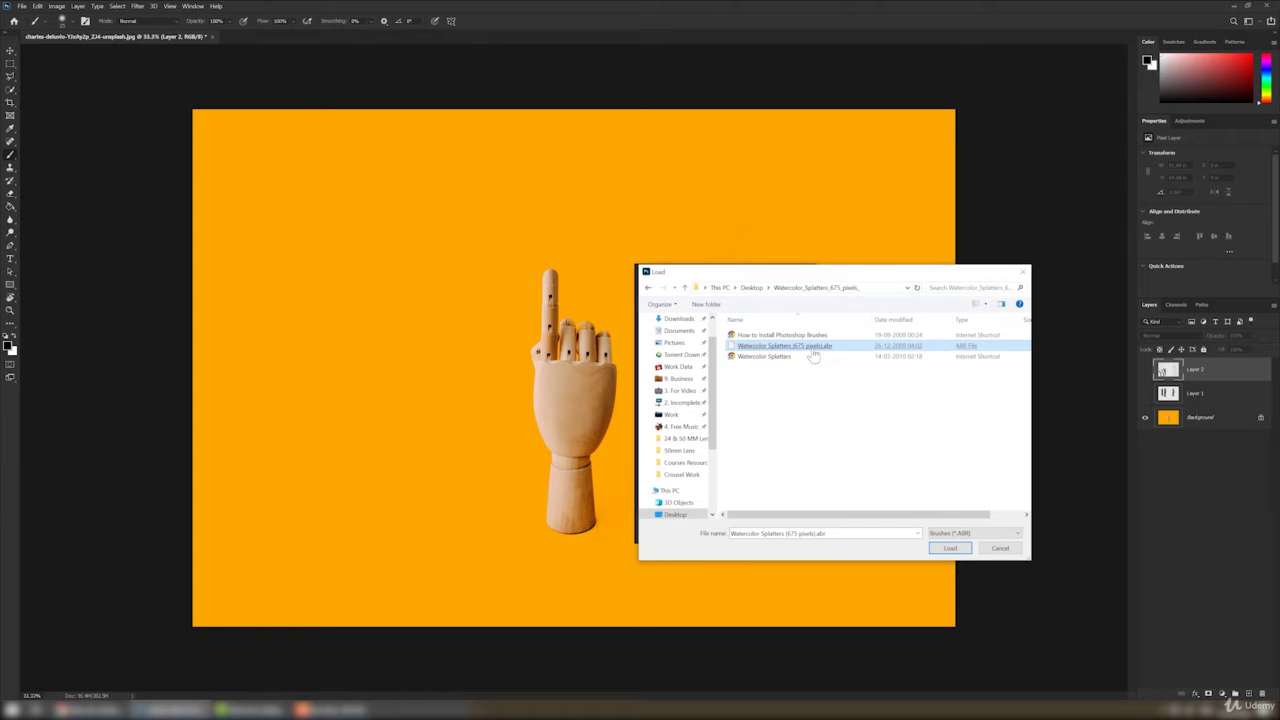
{"action": "double_click", "coordinate": [812, 348]}
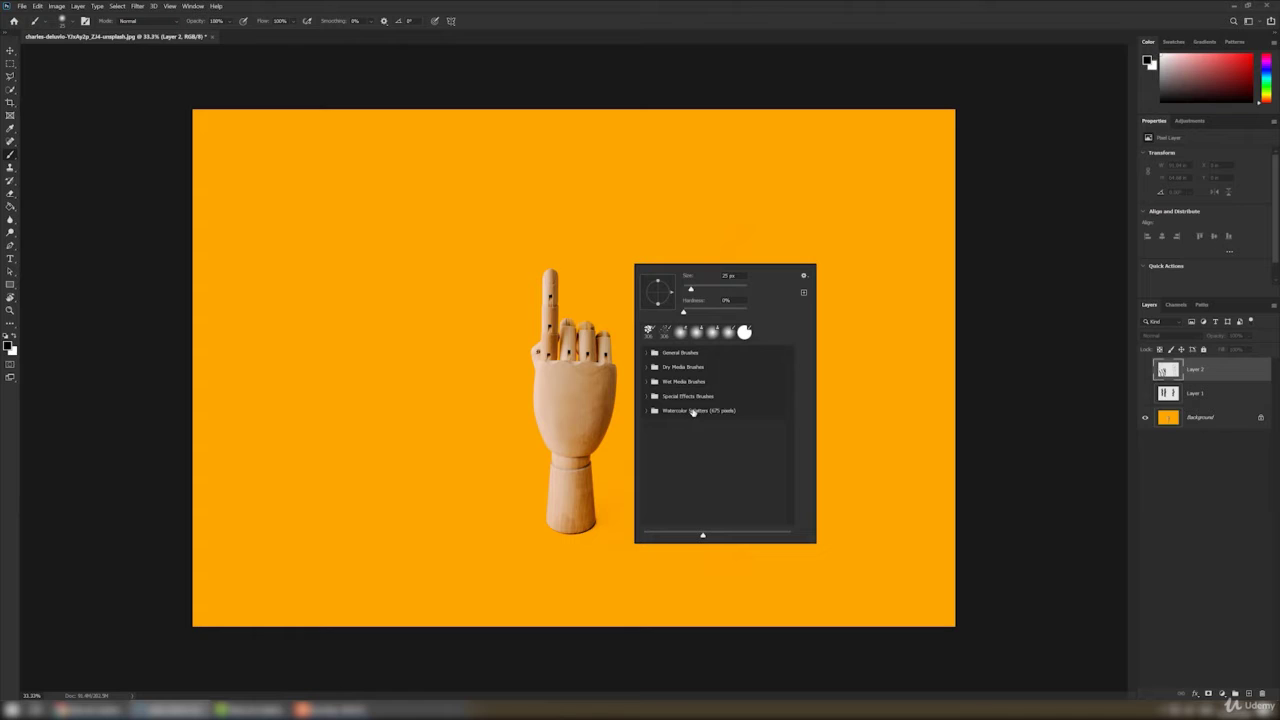
- Expand the imported Watercolor Splatters (675 pixels) group, browse it and select its second Dried Blood Splatters brush
{"action": "left_click", "coordinate": [654, 411]}
{"action": "scroll", "coordinate": [660, 450], "scroll_direction": "down", "scroll_amount": 8}
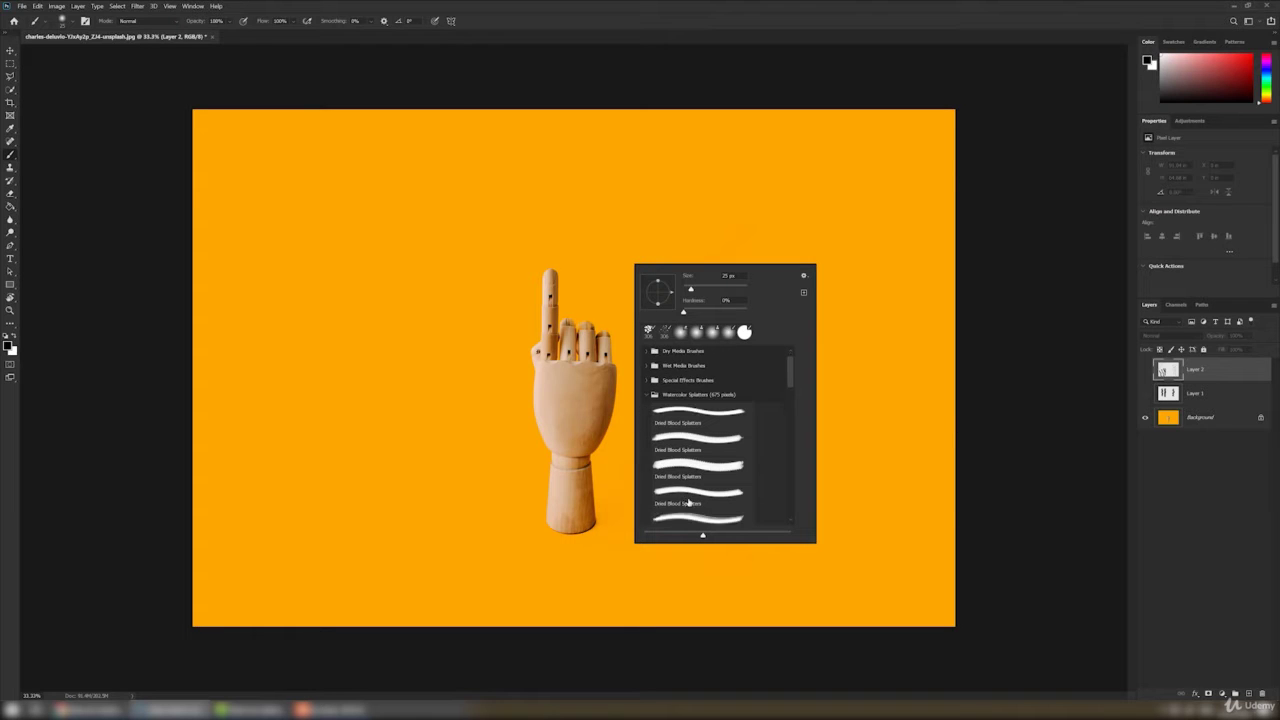
{"action": "scroll", "coordinate": [690, 500], "scroll_direction": "up", "scroll_amount": 5}
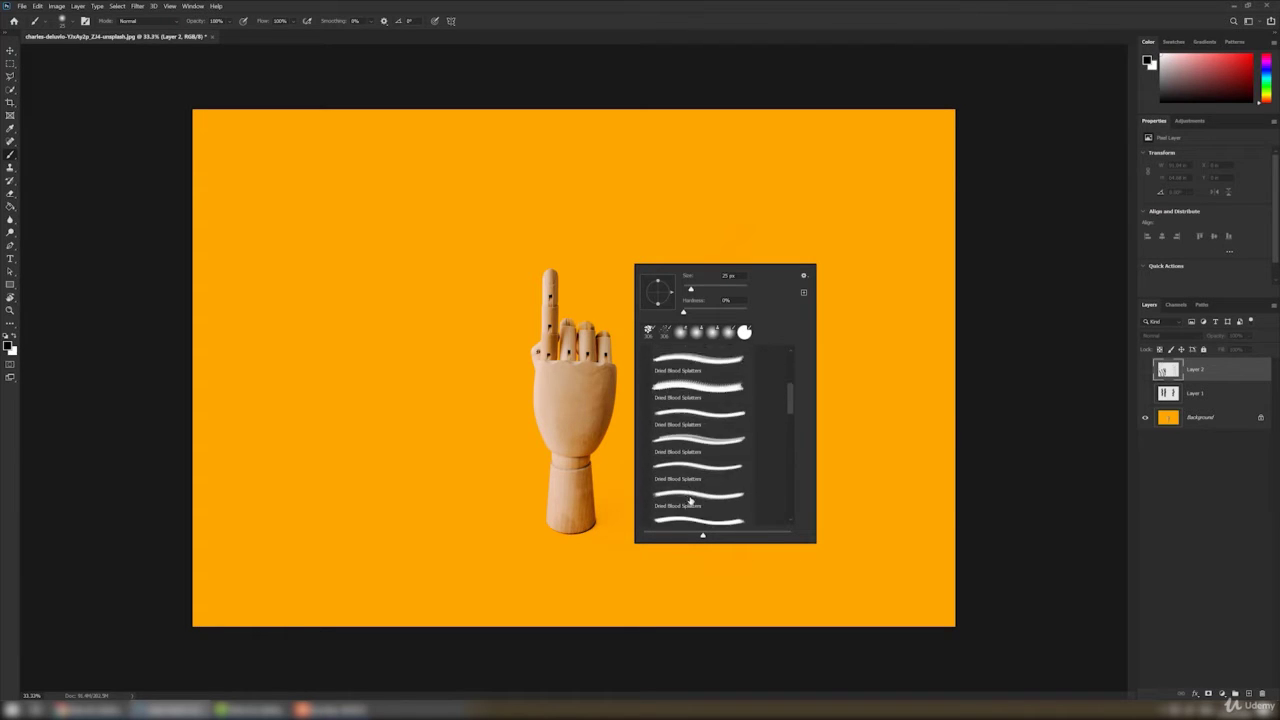
{"action": "scroll", "coordinate": [696, 414], "scroll_direction": "up", "scroll_amount": 1}
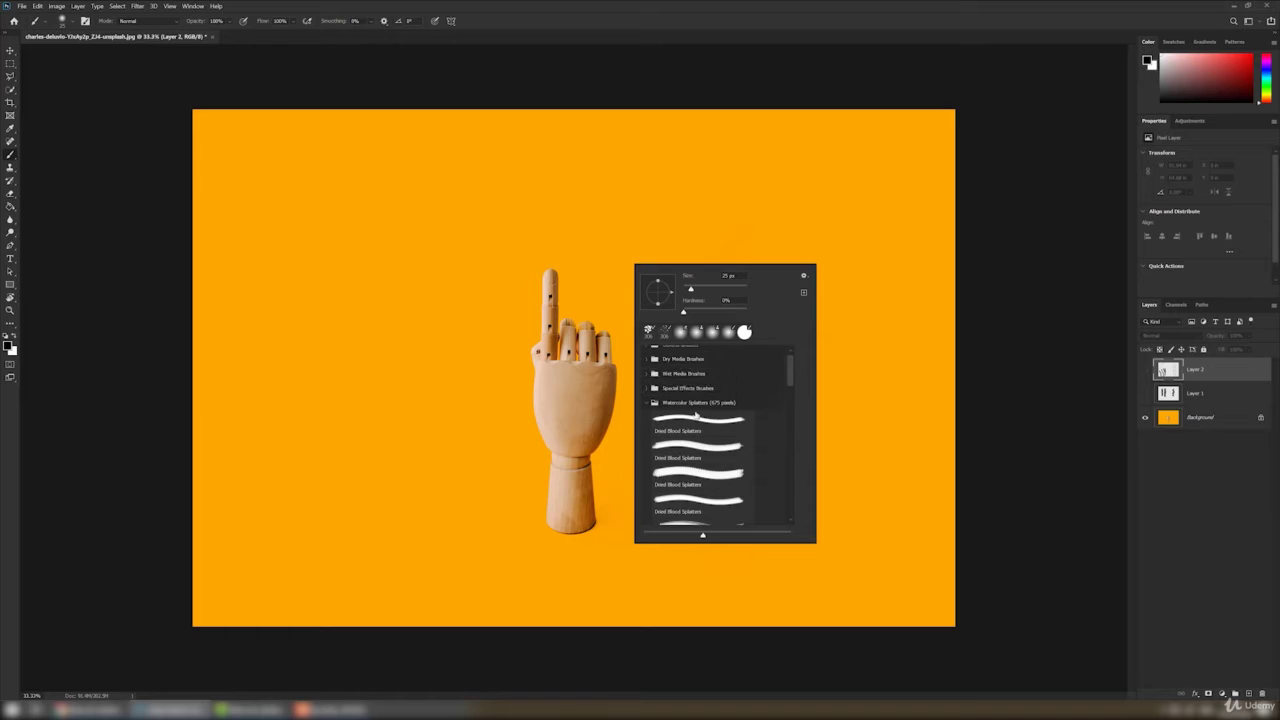
{"action": "left_click", "coordinate": [679, 450]}
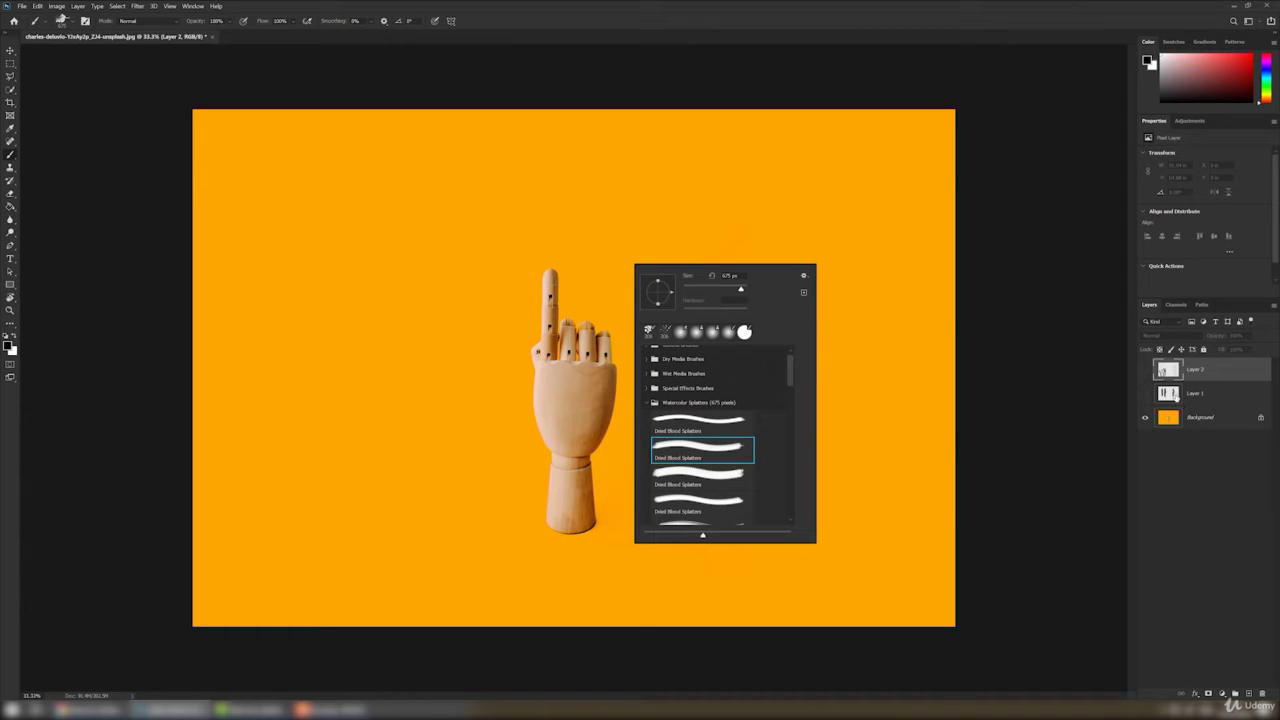
- Add a new layer, enlarge the splatter brush and stamp one black splatter in the image's upper-left area
{"action": "left_click", "coordinate": [1248, 693]}
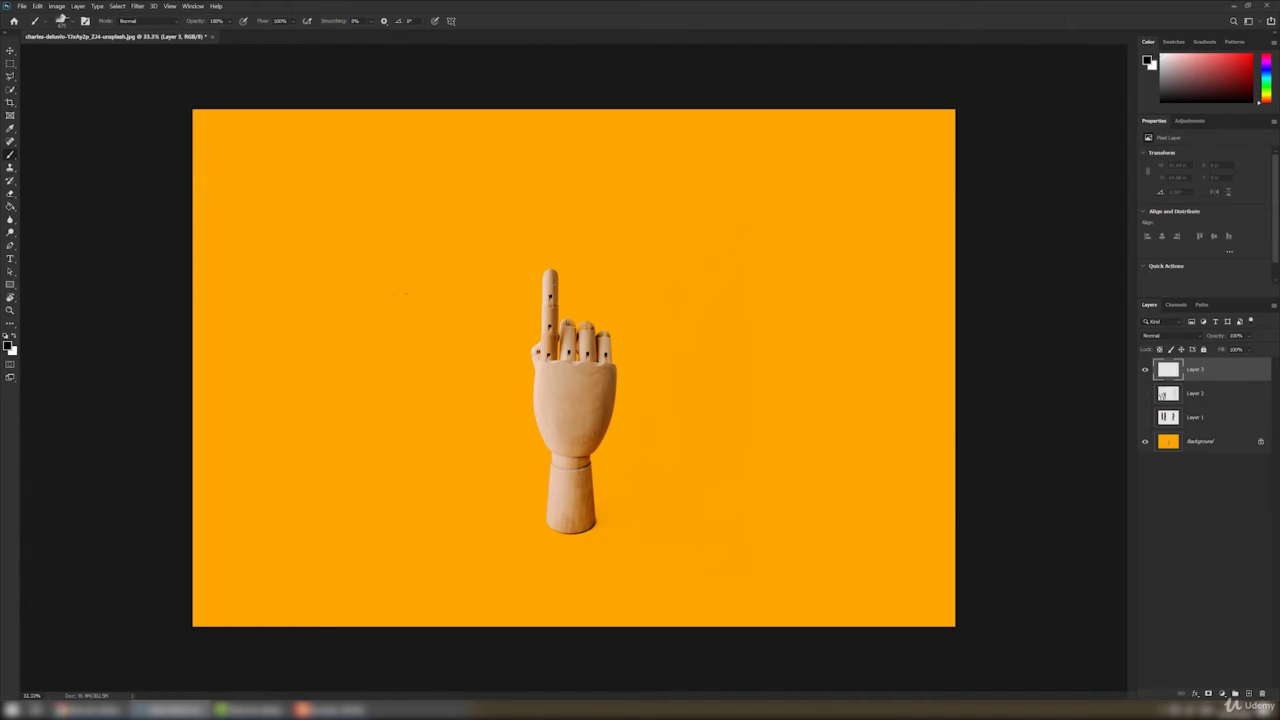
{"action": "right_click", "coordinate": [334, 309]}
{"action": "left_click_drag", "start_coordinate": [440, 339], "coordinate": [442, 339]}
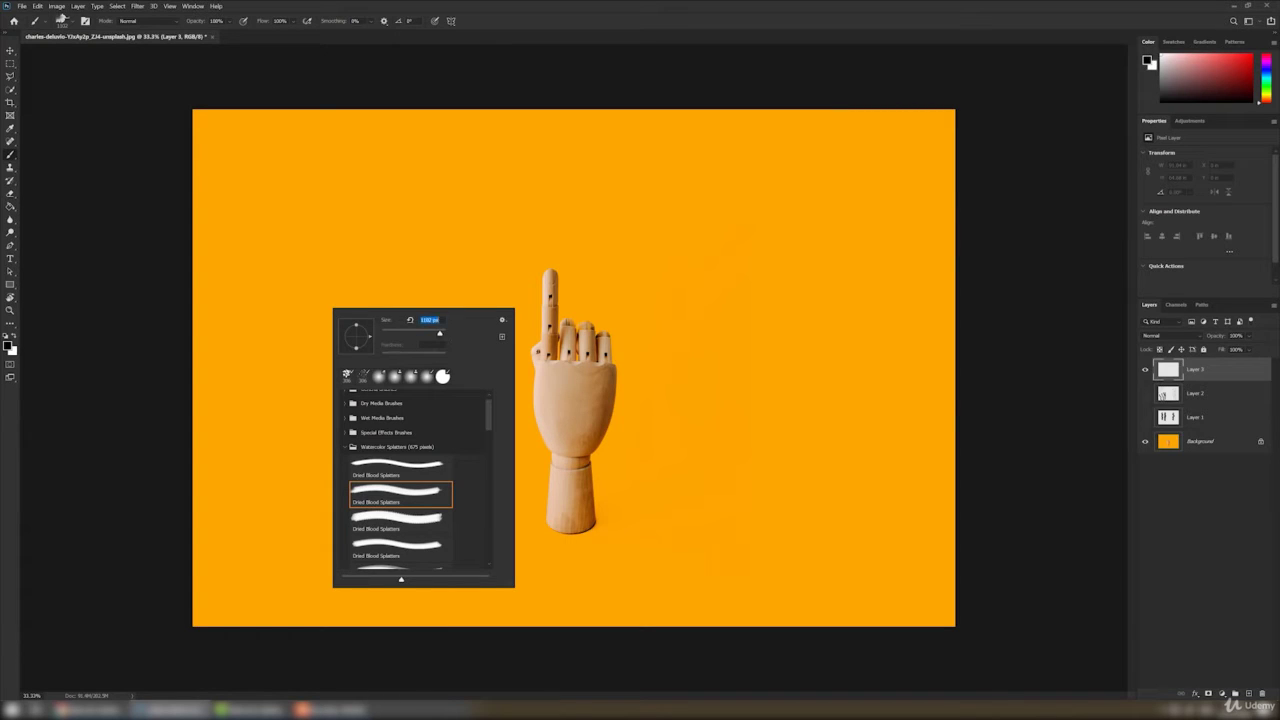
{"action": "left_click", "coordinate": [322, 250]}
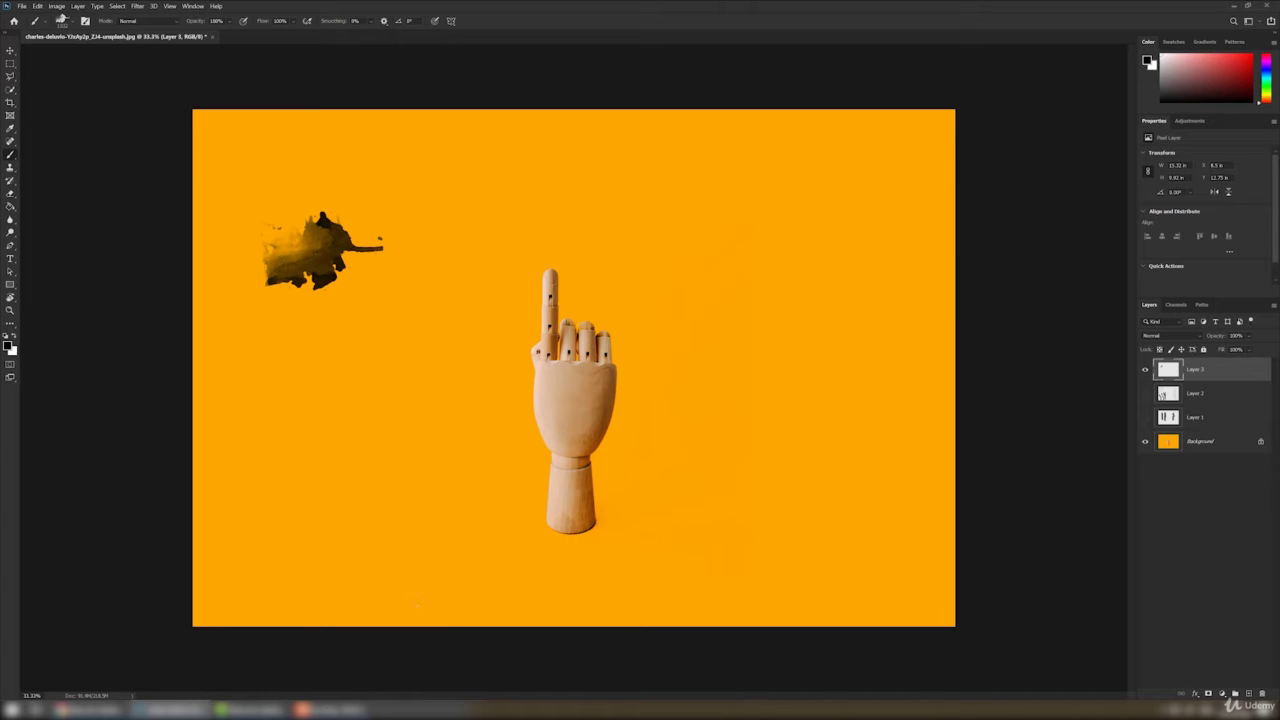
- Select the third Dried Blood Splatters brush, enlarge it and stamp a large splatter overlapping the first one
{"action": "right_click", "coordinate": [376, 403]}
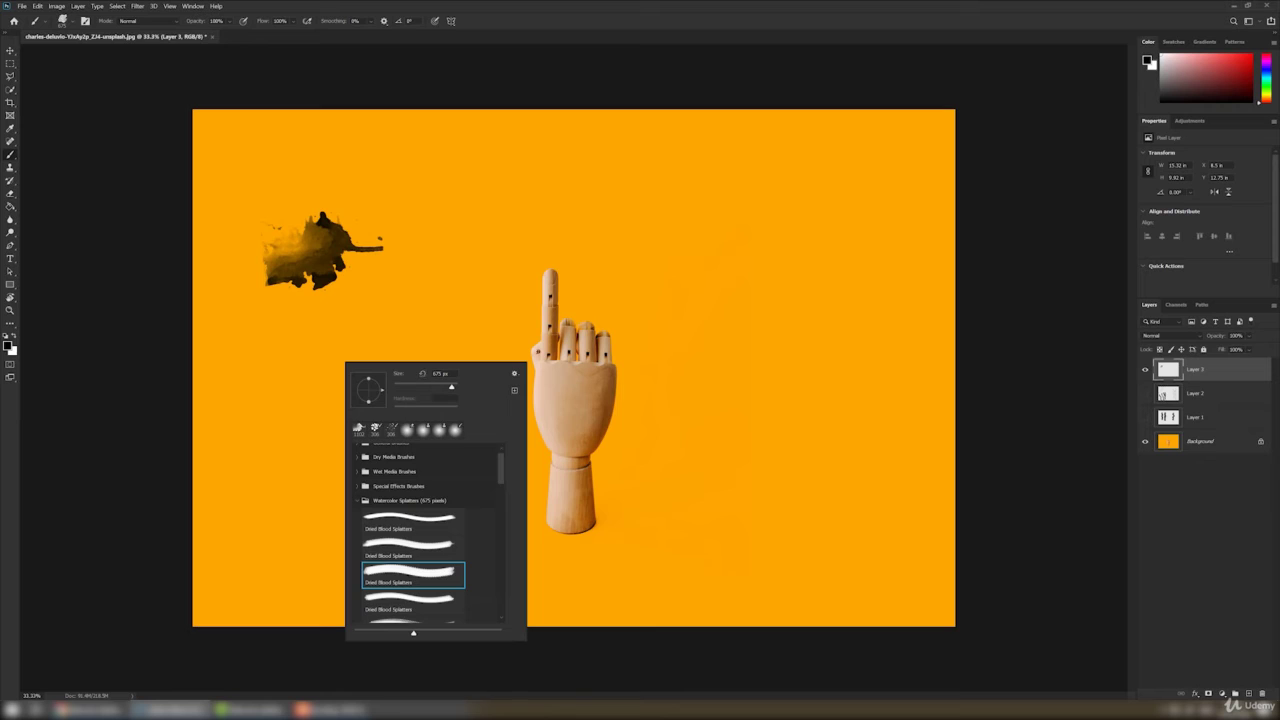
{"action": "left_click", "coordinate": [441, 373]}
{"action": "key", "text": "Return"}
{"action": "left_click", "coordinate": [330, 315]}
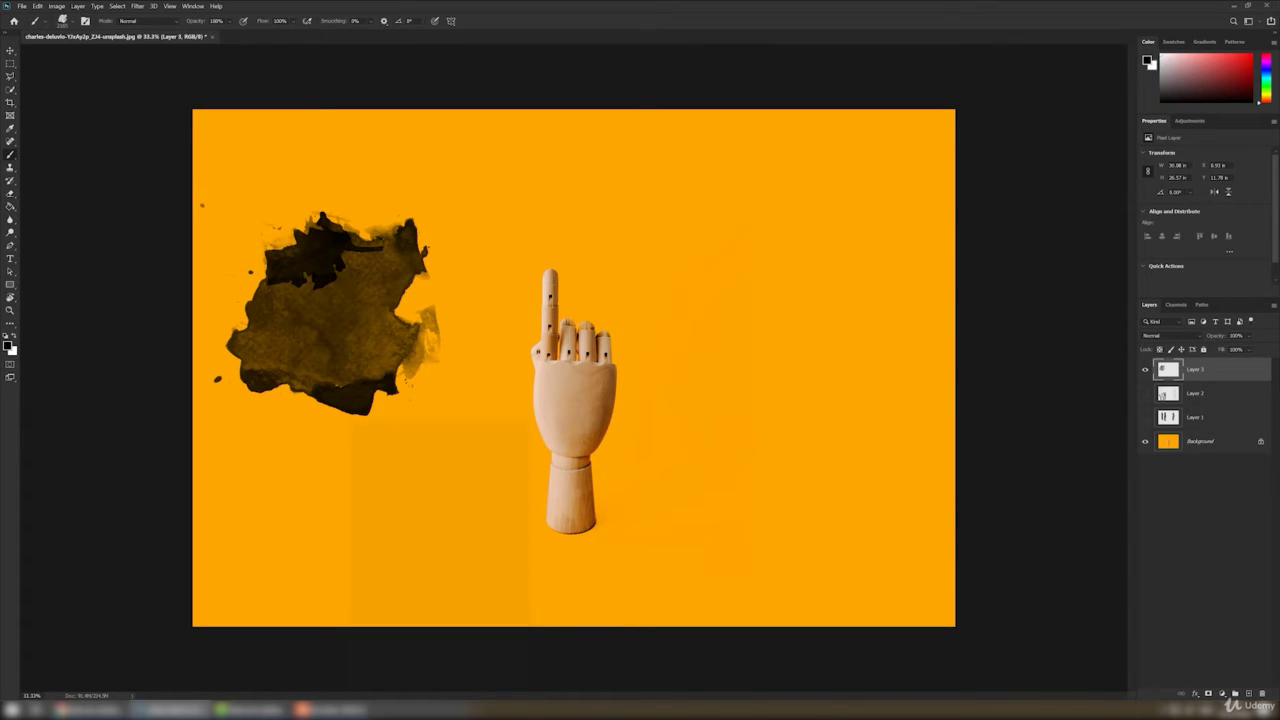
- Browse further down the Watercolor Splatters set and select another Dried Blood Splatters brush at 675 px
{"action": "right_click", "coordinate": [352, 424]}
{"action": "scroll", "coordinate": [418, 594], "scroll_direction": "down", "scroll_amount": 3}
{"action": "scroll", "coordinate": [418, 594], "scroll_direction": "down", "scroll_amount": 2}
{"action": "right_click", "coordinate": [740, 424]}
{"action": "scroll", "coordinate": [808, 610], "scroll_direction": "down", "scroll_amount": 3}
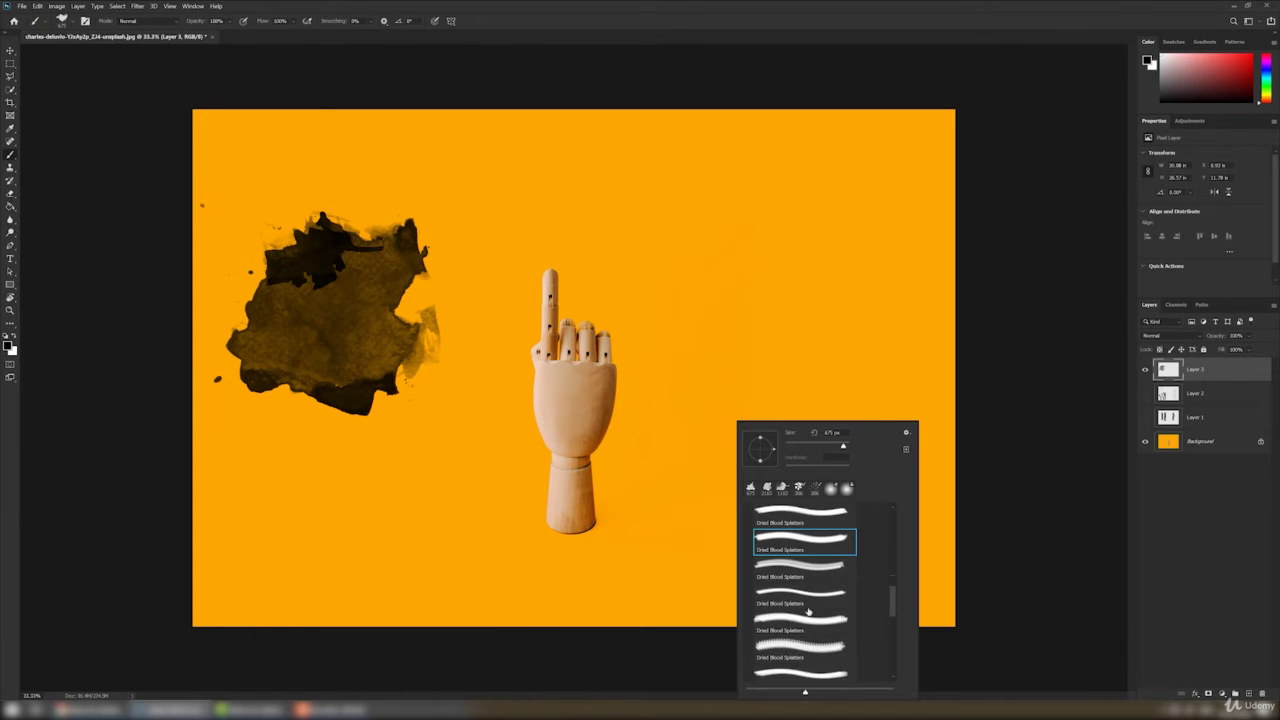
- Switch to the browser to view Brusheezy's Photoshop Free Brushes page, and return to Photoshop
{"action": "left_click", "coordinate": [100, 710]}
{"action": "left_click", "coordinate": [530, 8]}
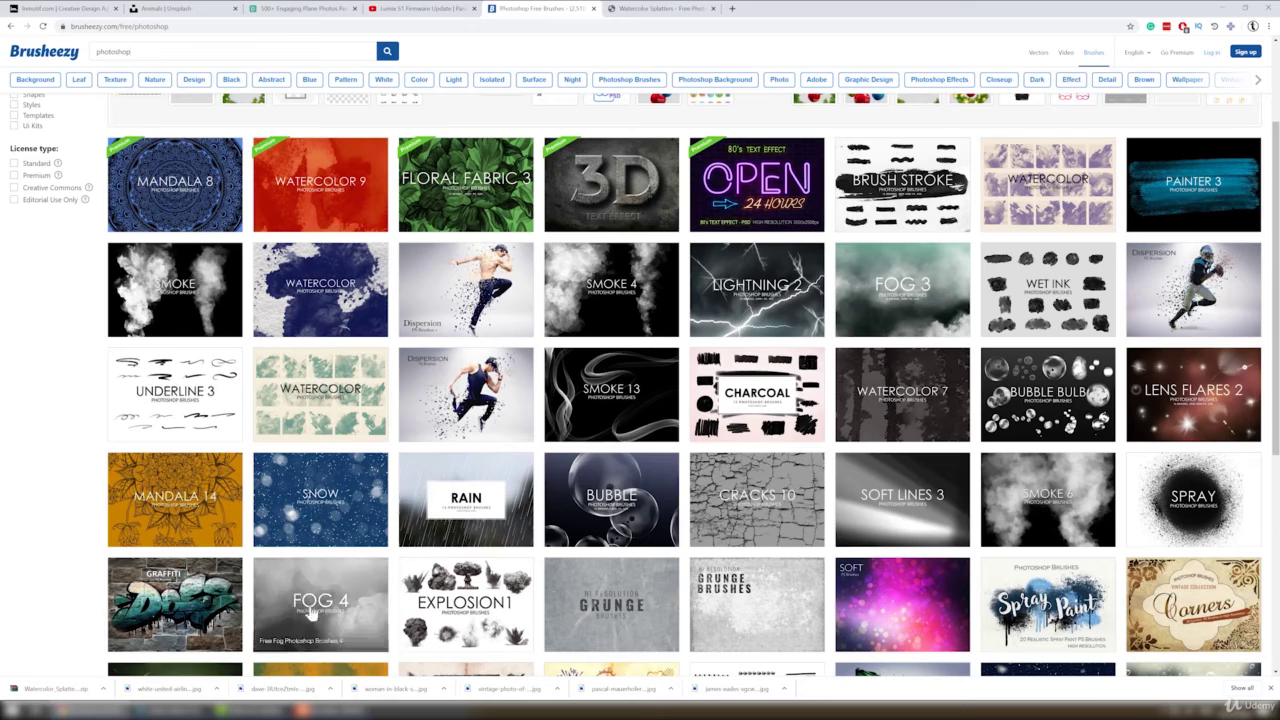
{"action": "left_click", "coordinate": [100, 710]}
- Unlock the Background layer and move the Layer 3 splatter over the wooden hand
{"action": "key", "text": "v"}
{"action": "left_click_drag", "start_coordinate": [338, 304], "coordinate": [398, 271]}
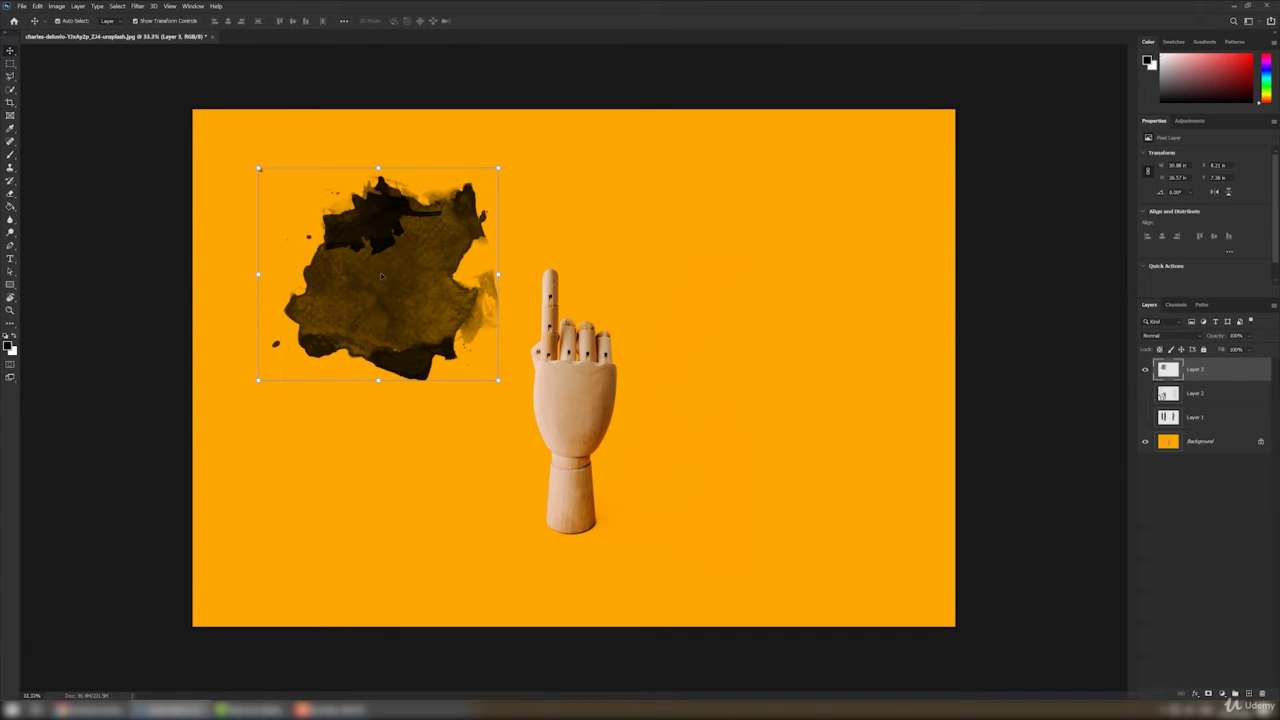
{"action": "left_click", "coordinate": [738, 378]}
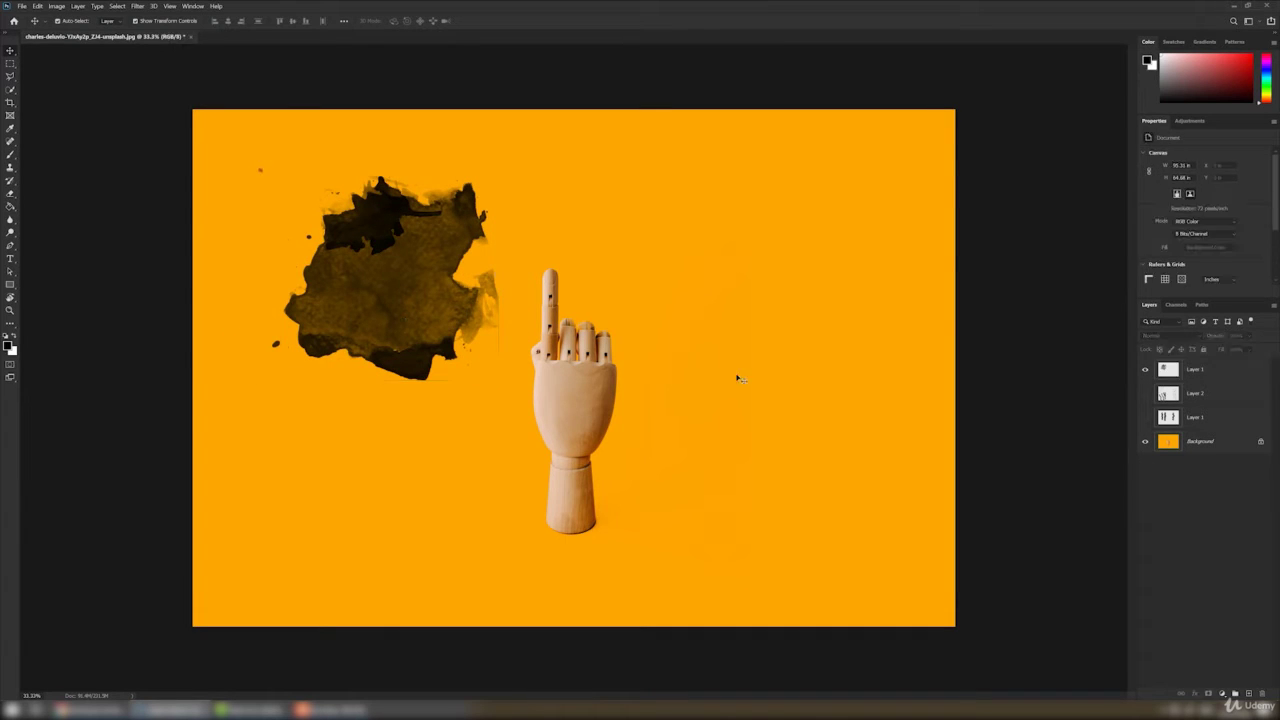
{"action": "left_click", "coordinate": [1262, 443]}
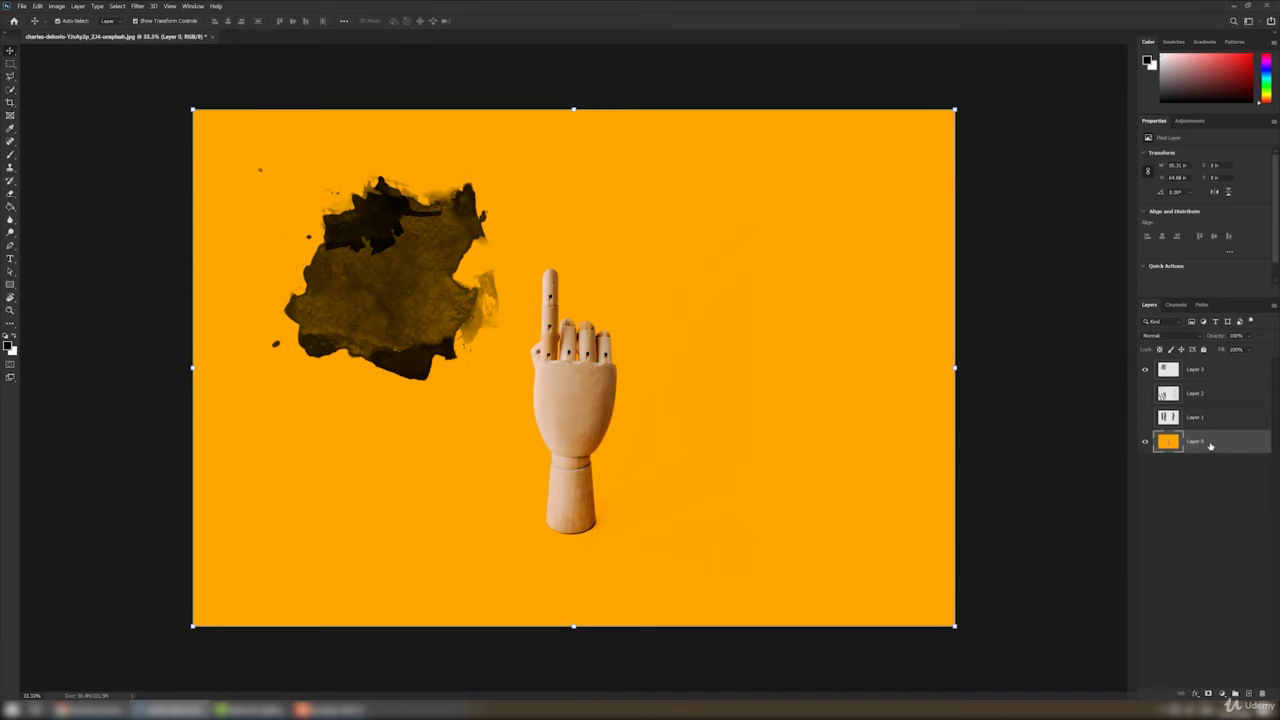
{"action": "mouse_move", "coordinate": [380, 278]}
{"action": "left_mouse_down"}
{"action": "mouse_move", "coordinate": [451, 354]}
{"action": "mouse_move", "coordinate": [530, 368]}
{"action": "mouse_move", "coordinate": [525, 382]}
{"action": "left_mouse_up"}
- Clip the photo on Layer 0 to the splatter Layer 3 placed beneath it, and reposition the hand within the splatter
{"action": "left_click_drag", "start_coordinate": [1218, 372], "coordinate": [1209, 445]}
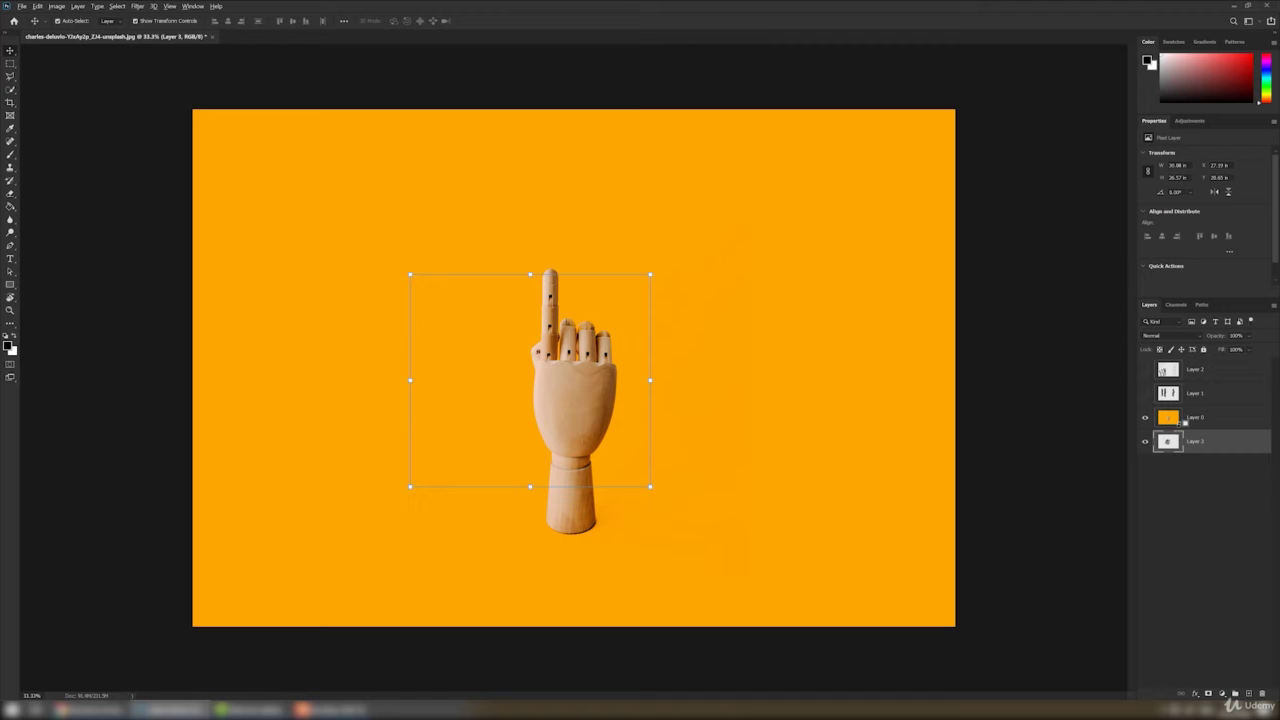
{"action": "left_click", "coordinate": [1165, 428], "text": "alt"}
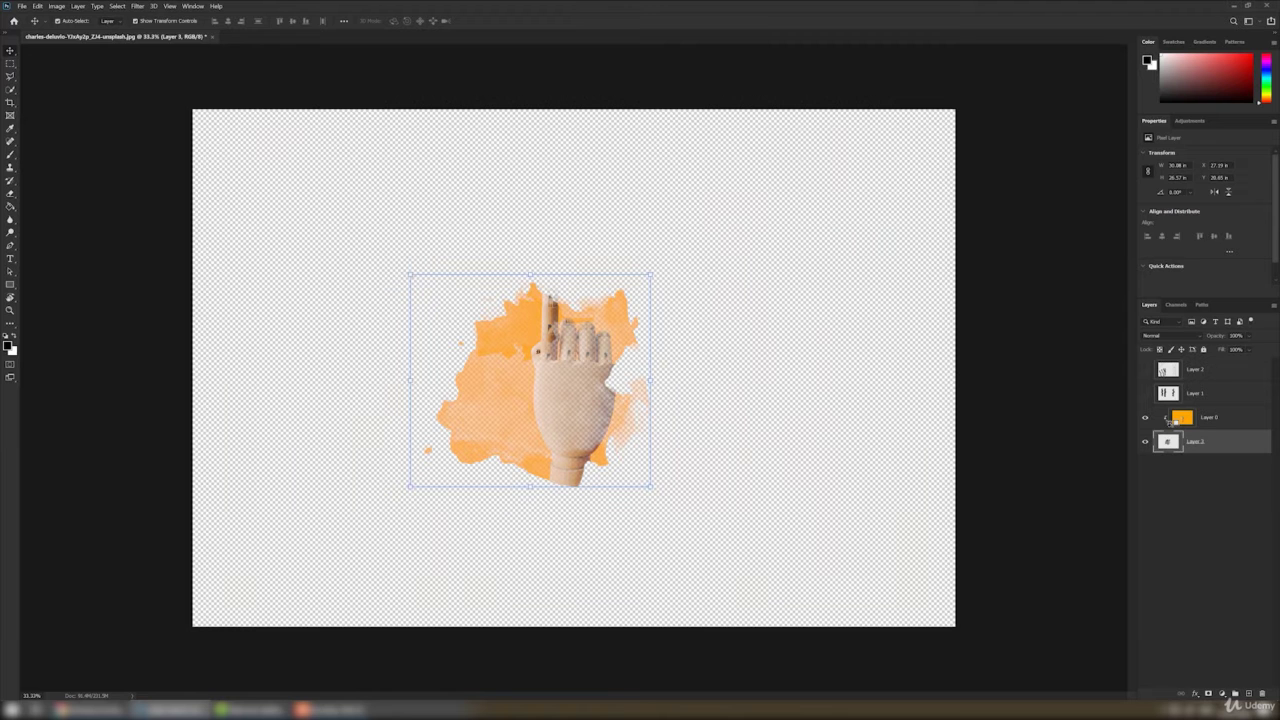
{"action": "mouse_move", "coordinate": [562, 401]}
{"action": "left_mouse_down"}
{"action": "mouse_move", "coordinate": [505, 411]}
{"action": "mouse_move", "coordinate": [530, 412]}
{"action": "mouse_move", "coordinate": [535, 426]}
{"action": "mouse_move", "coordinate": [572, 411]}
{"action": "left_mouse_up"}
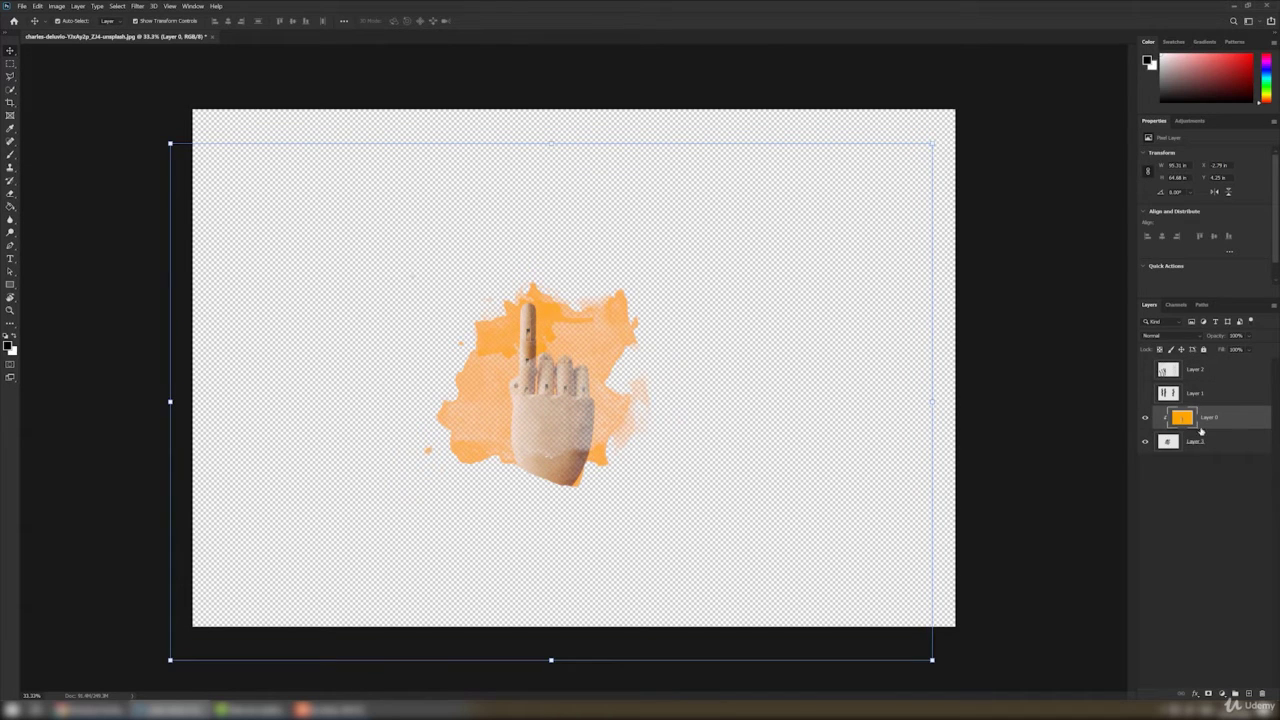
- Paint more splatters on Layer 3 with the Brush tool to fill in the area behind the wooden hand
{"action": "left_click", "coordinate": [1173, 449]}
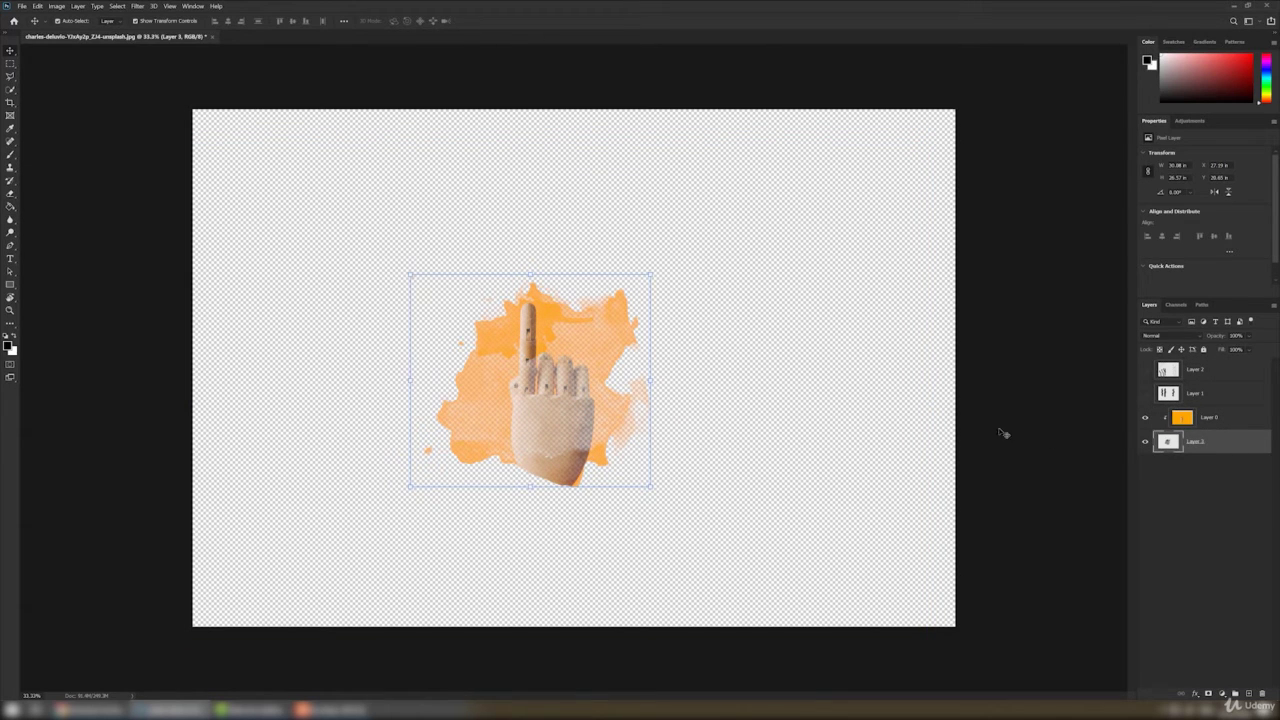
{"action": "left_click", "coordinate": [10, 154]}
{"action": "mouse_move", "coordinate": [565, 328]}
{"action": "left_mouse_down"}
{"action": "mouse_move", "coordinate": [557, 393]}
{"action": "mouse_move", "coordinate": [505, 369]}
{"action": "mouse_move", "coordinate": [570, 417]}
{"action": "mouse_move", "coordinate": [501, 361]}
{"action": "left_mouse_up"}
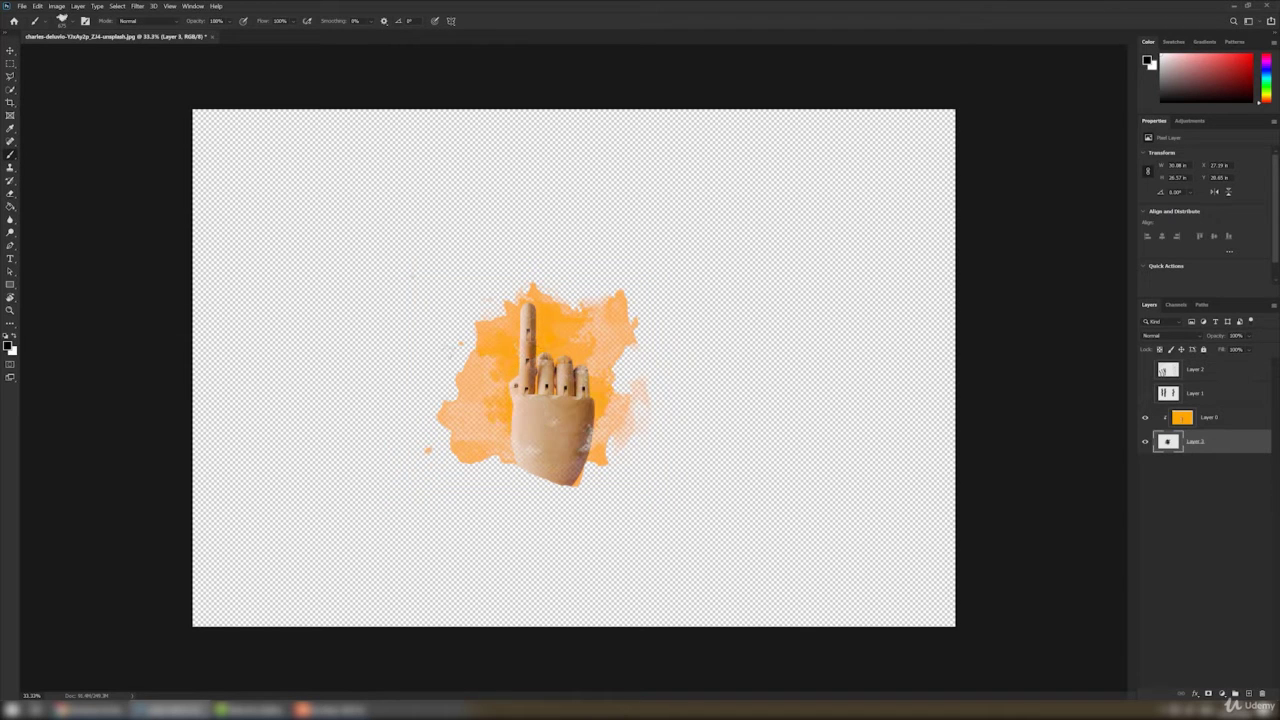
- Select another Dried Blood Splatters brush and stamp it on Layer 3 around the base of the hand
{"action": "right_click", "coordinate": [617, 421]}
{"action": "left_click", "coordinate": [701, 576]}
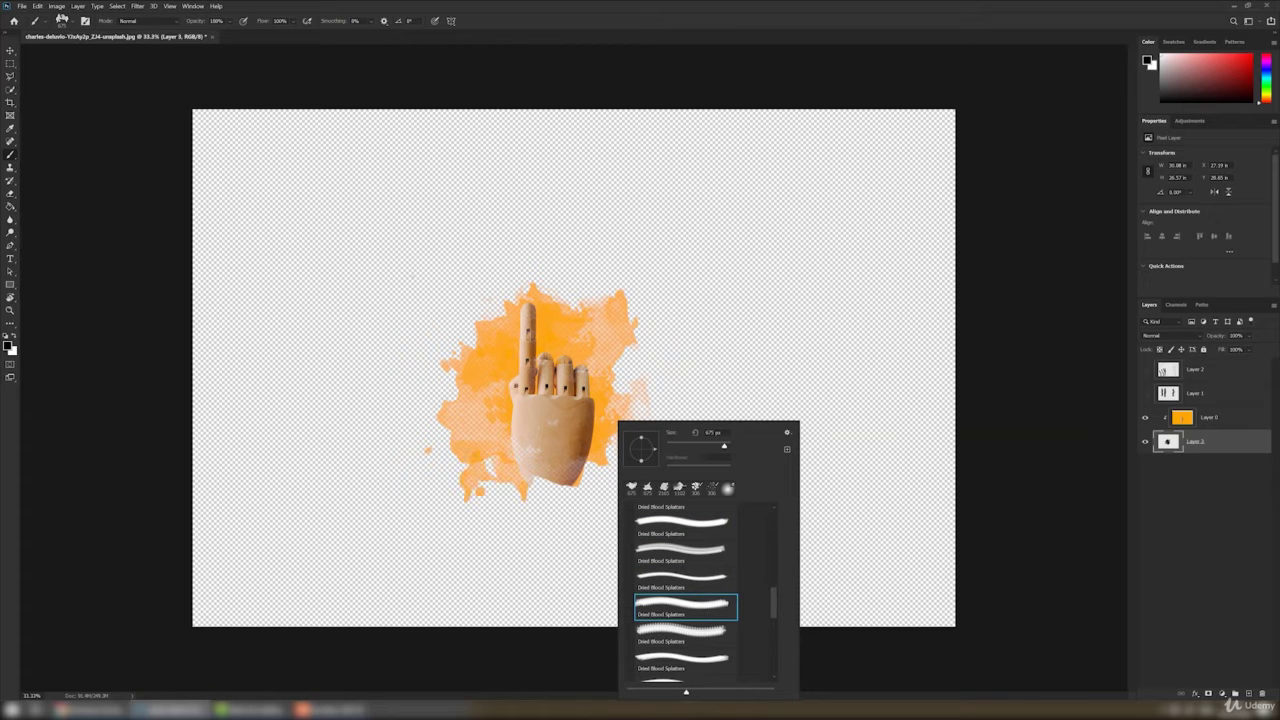
{"action": "left_click", "coordinate": [545, 480]}
{"action": "left_click", "coordinate": [622, 456]}
{"action": "left_click", "coordinate": [562, 490]}
- Select the next Dried Blood Splatters brush in the list and stamp it around the wrist to extend the splatter downward
{"action": "right_click", "coordinate": [700, 422]}
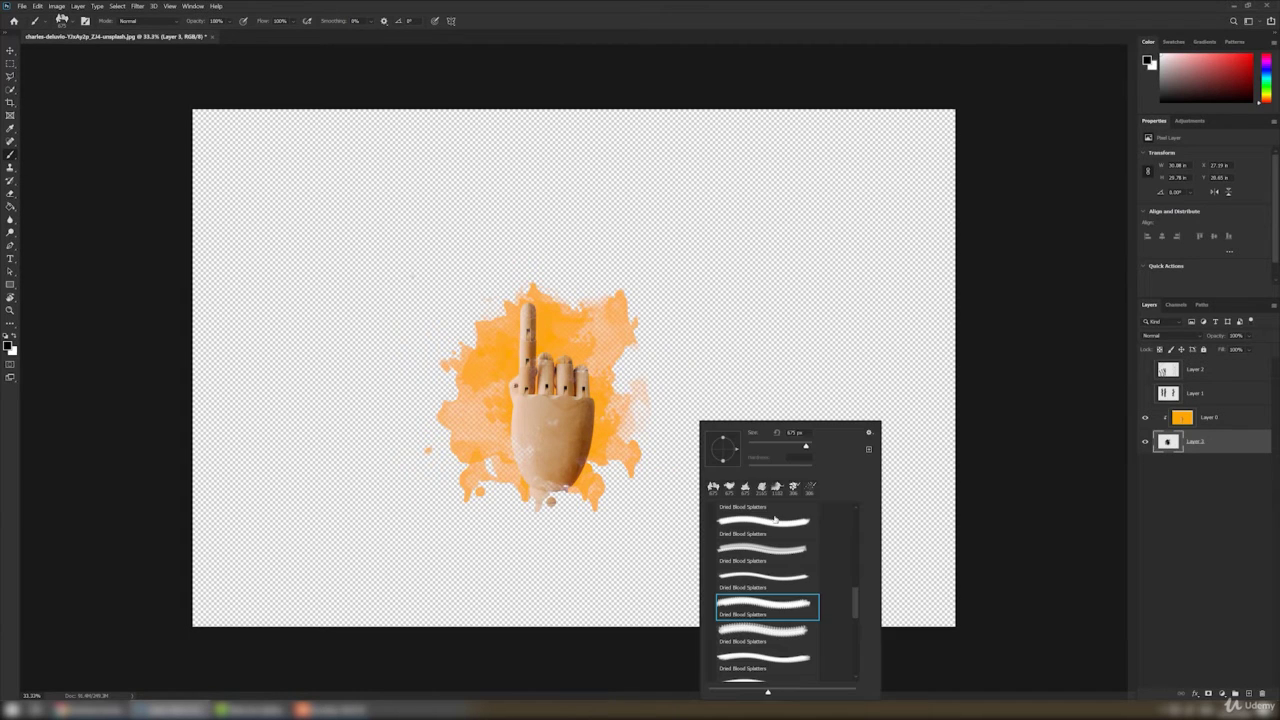
{"action": "left_click", "coordinate": [781, 632]}
{"action": "left_click", "coordinate": [609, 476]}
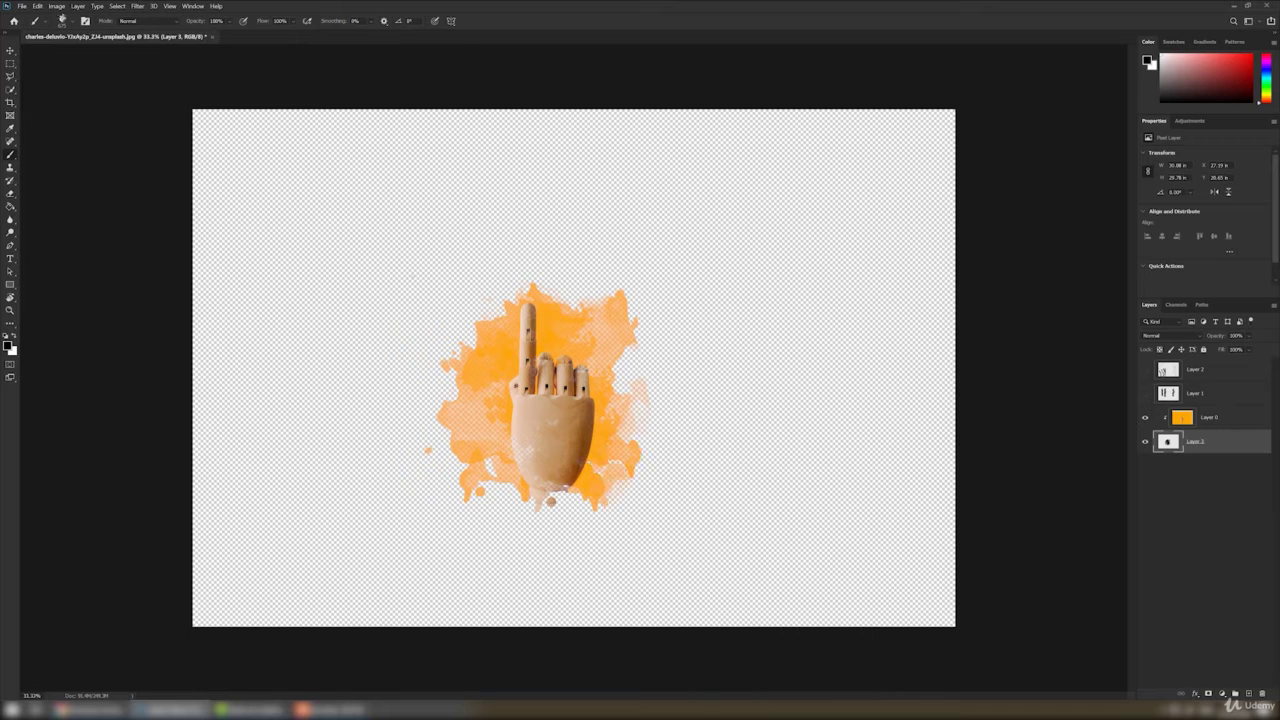
{"action": "left_click", "coordinate": [564, 516]}
{"action": "left_click", "coordinate": [496, 470]}
{"action": "left_click", "coordinate": [591, 511]}
- Add a new layer beneath Layer 3 and fill it with black as the backdrop
{"action": "key", "text": "v"}
{"action": "left_click", "coordinate": [1219, 484]}
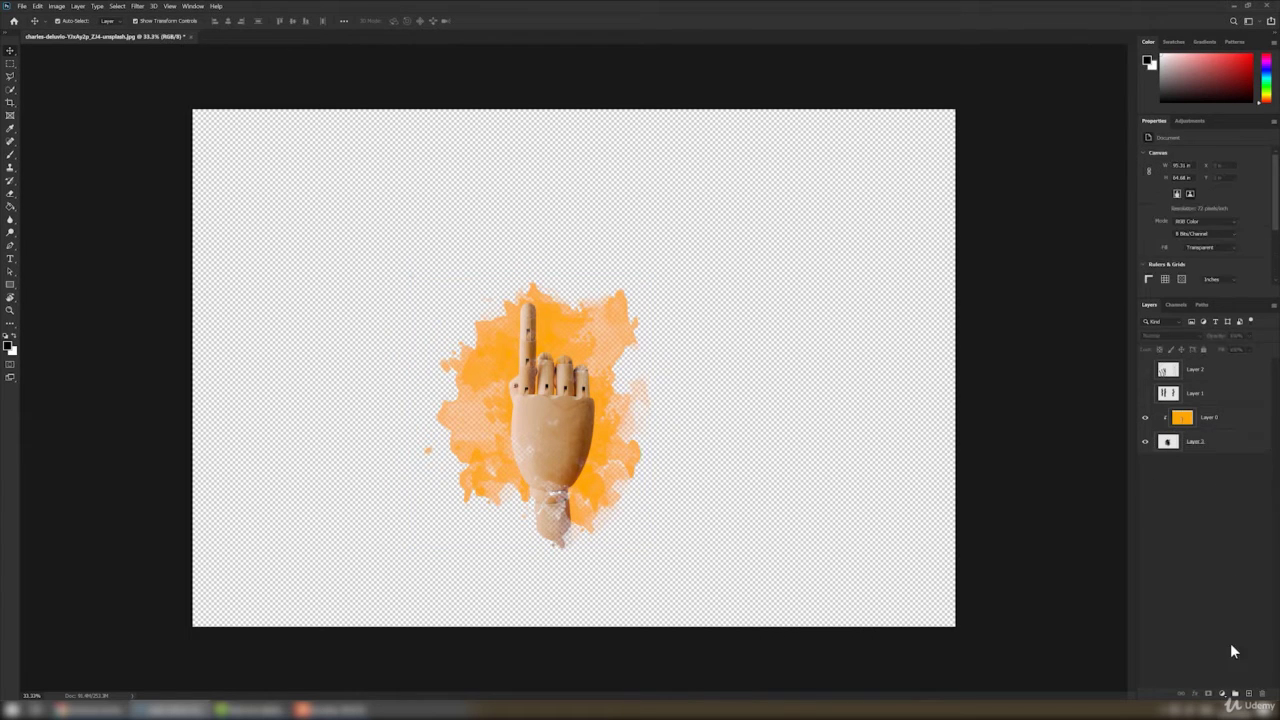
{"action": "left_click", "coordinate": [1248, 693]}
{"action": "left_click_drag", "start_coordinate": [1195, 370], "coordinate": [1206, 482]}
{"action": "key", "text": "ctrl+BackSpace"}
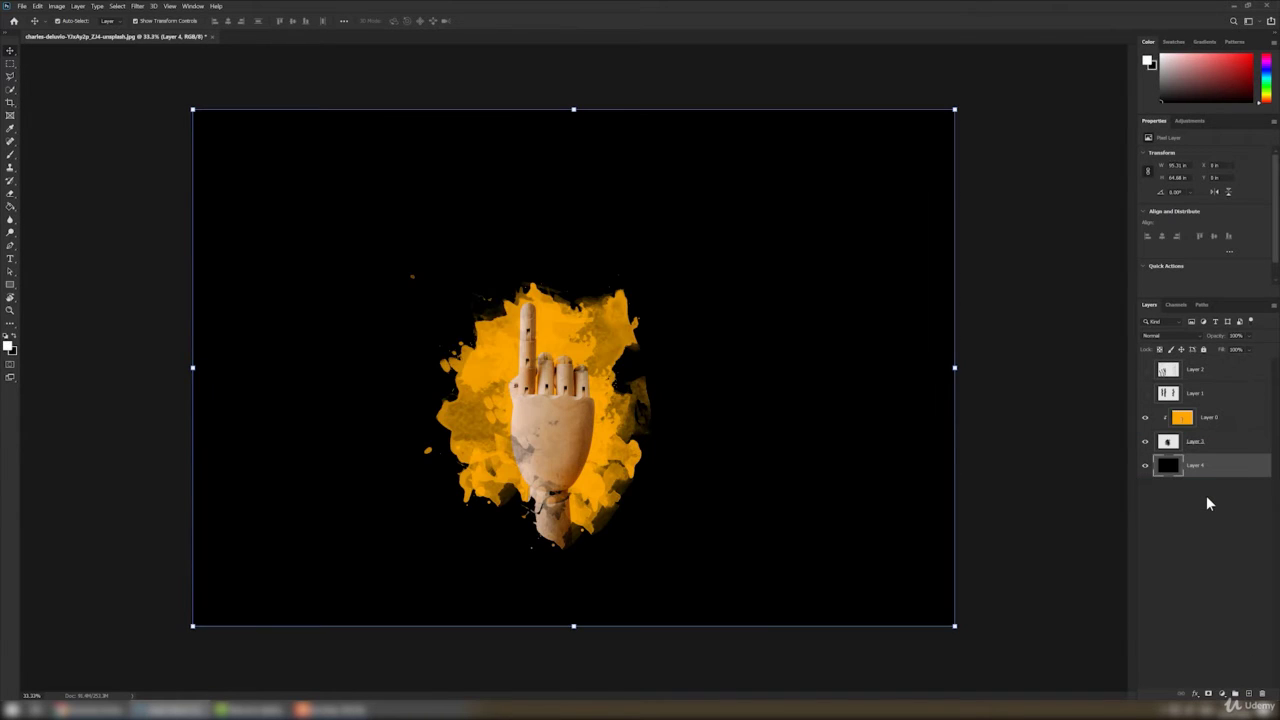
- Lock the black backdrop layer, Layer 4, and check the locking by selecting on the canvas
{"action": "left_click", "coordinate": [1227, 440]}
{"action": "left_click", "coordinate": [1216, 467]}
{"action": "left_click", "coordinate": [1204, 349]}
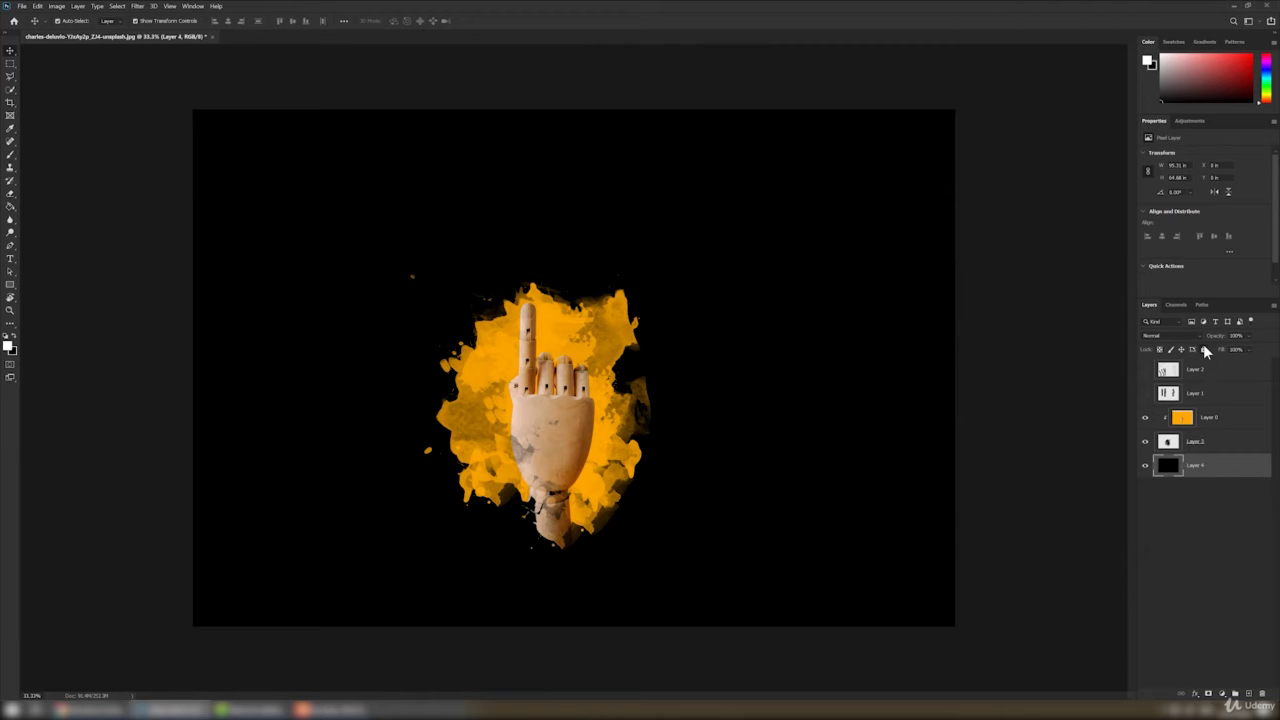
{"action": "left_click", "coordinate": [945, 178]}
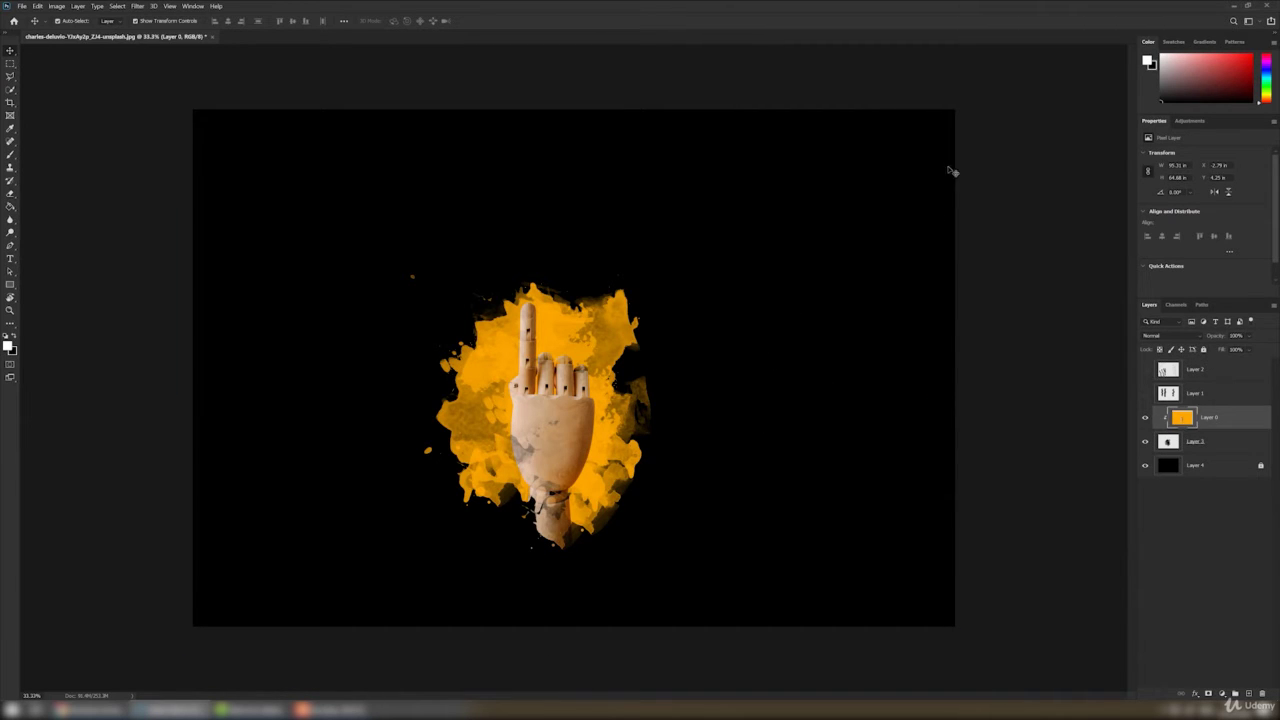
{"action": "left_click", "coordinate": [917, 214]}
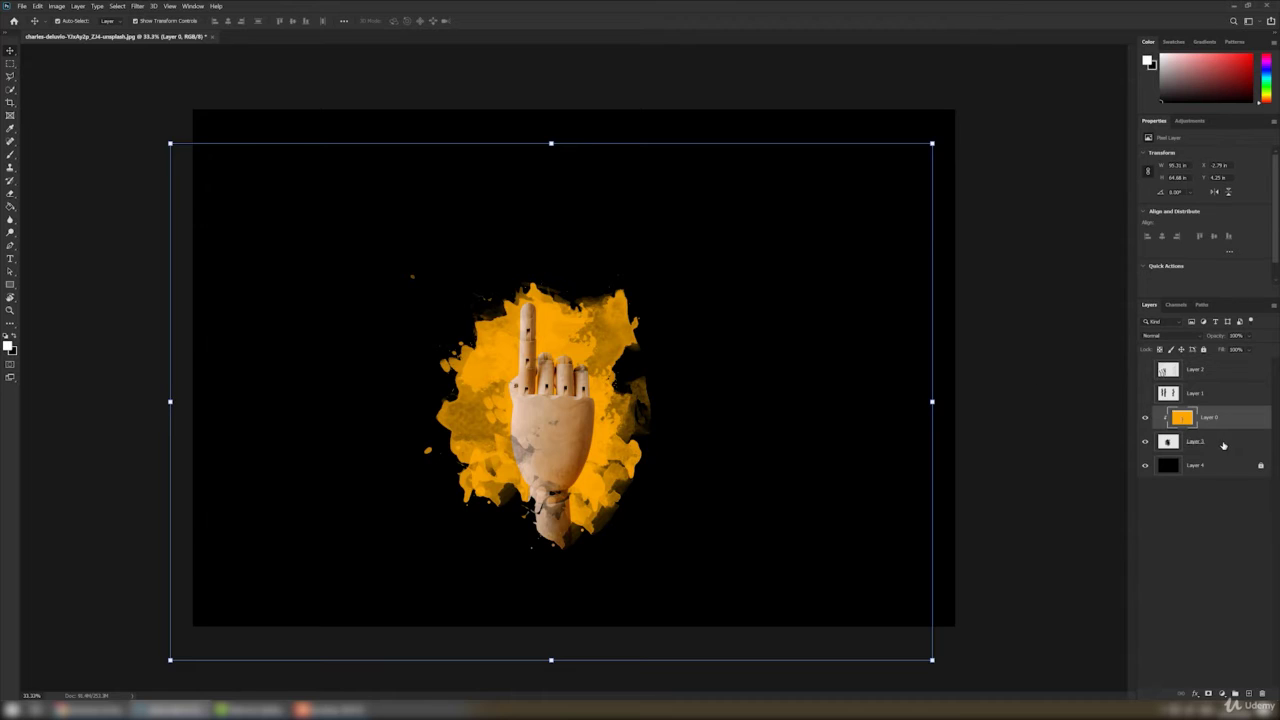
- Select the hand photo Layer 0 together with the splatter Layer 3 and group them
{"action": "left_click", "coordinate": [1223, 441]}
{"action": "left_click", "coordinate": [1220, 419]}
{"action": "left_click", "coordinate": [1218, 442]}
{"action": "left_click", "coordinate": [1219, 442]}
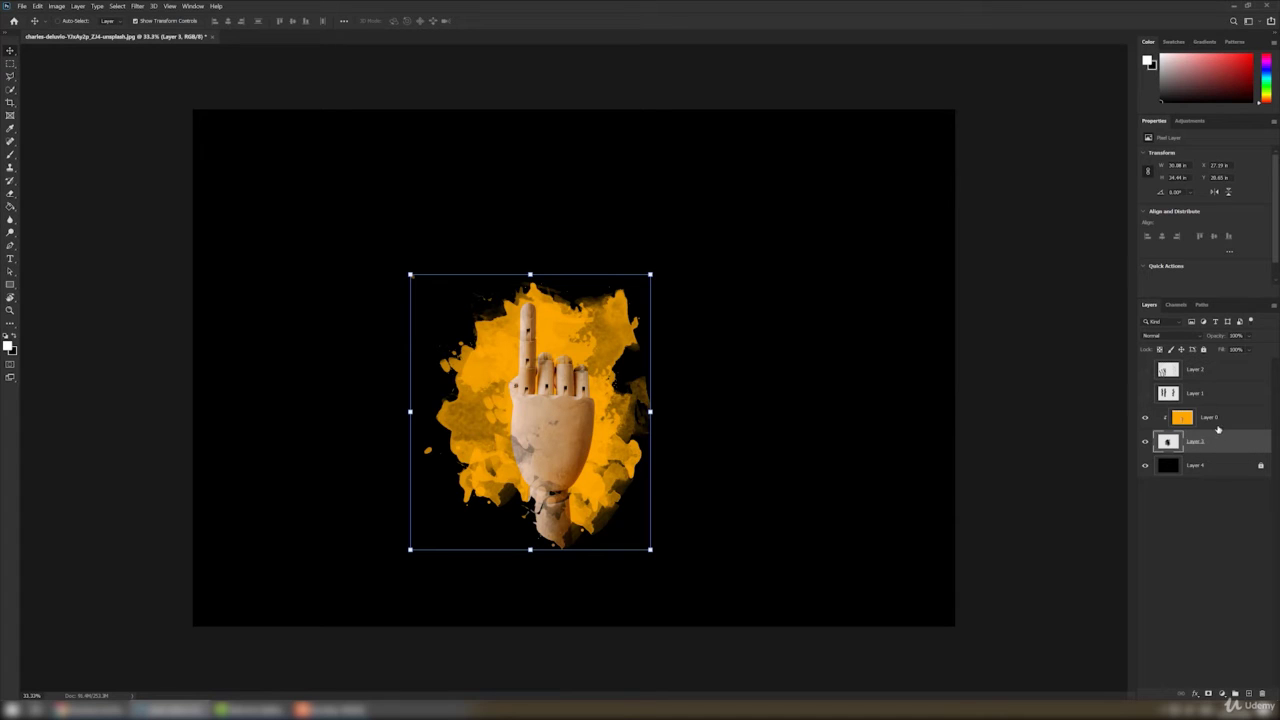
{"action": "left_click", "coordinate": [1216, 420], "text": "shift"}
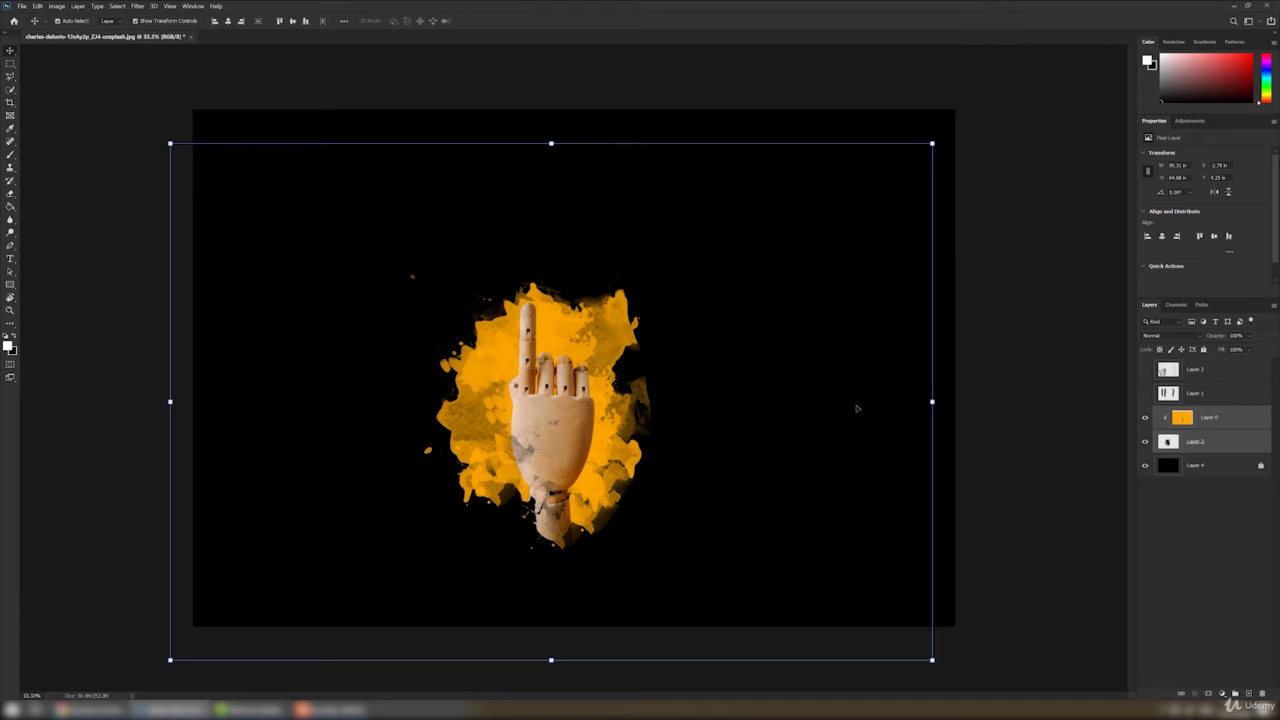
{"action": "key", "text": "ctrl+g"}
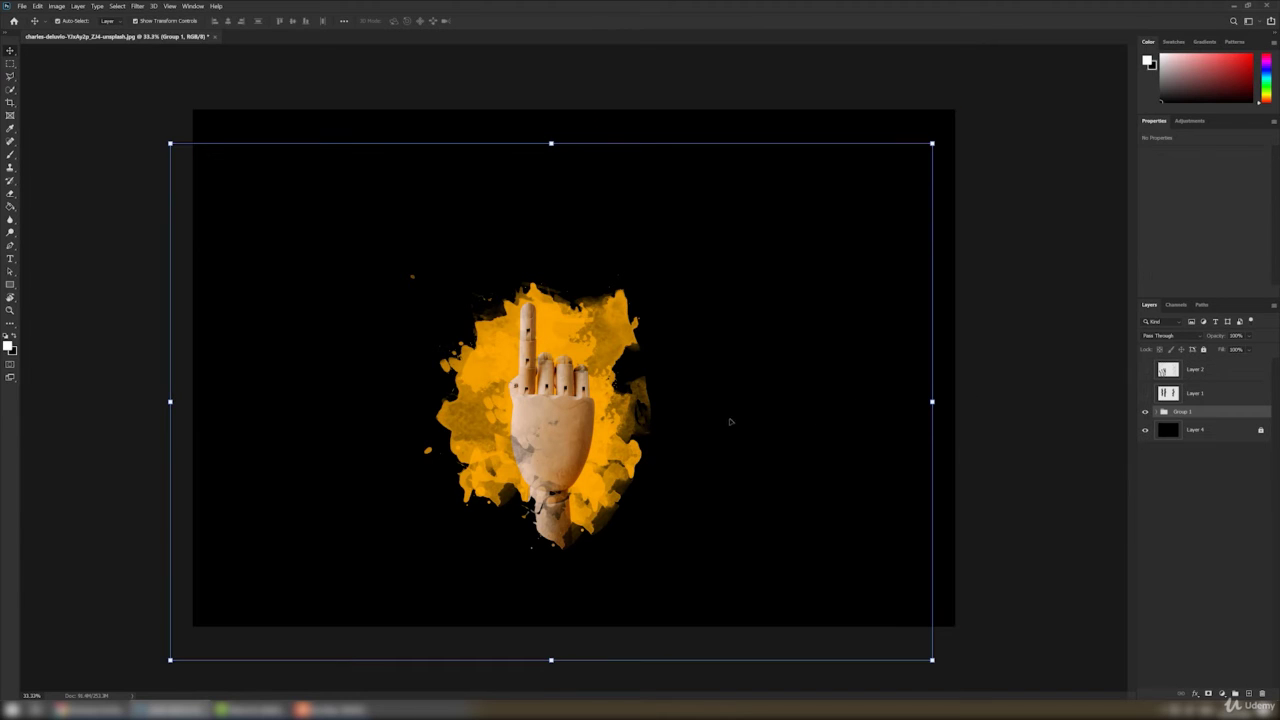
- Set the Move tool's Auto-Select to Group and move Group 1 toward the upper-left part of the canvas
{"action": "left_click", "coordinate": [577, 430], "text": "ctrl"}
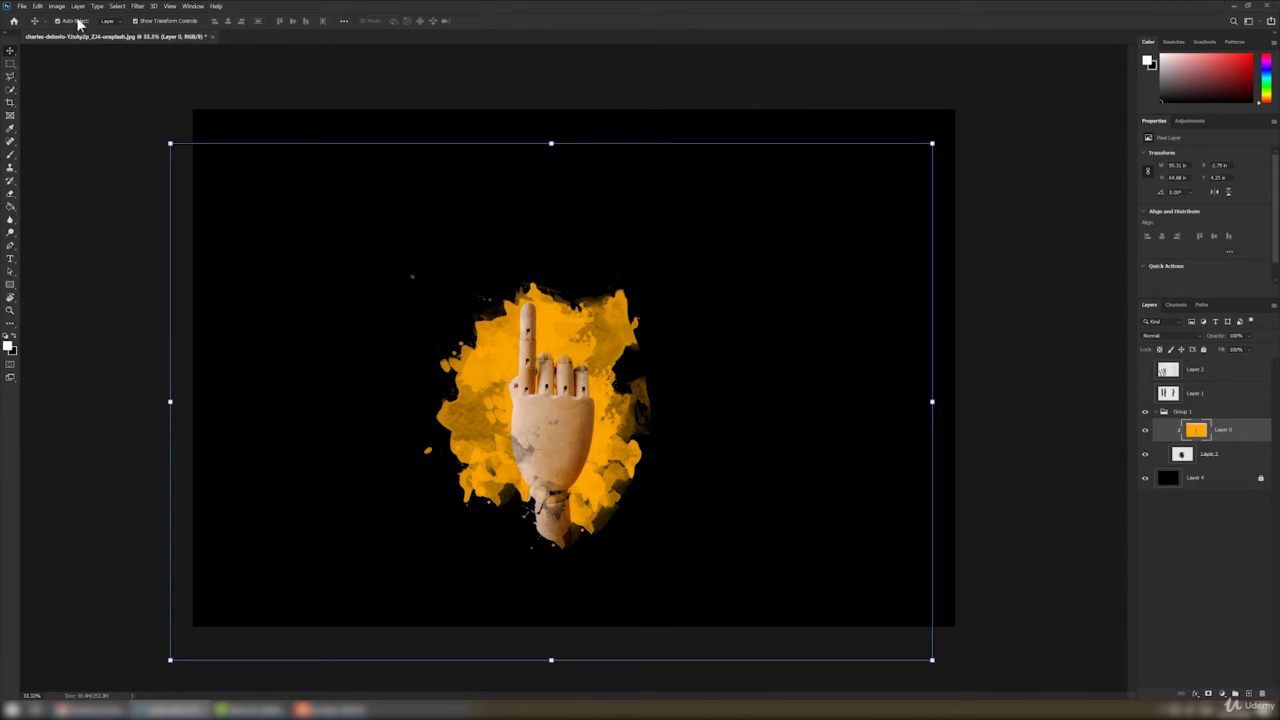
{"action": "left_click", "coordinate": [112, 21]}
{"action": "left_click", "coordinate": [108, 30]}
{"action": "left_click", "coordinate": [1190, 414]}
{"action": "left_click_drag", "start_coordinate": [582, 438], "coordinate": [406, 313]}
- Scale Group 1 up to about 124%, position it in the left half of the canvas and deselect it
{"action": "key", "text": "ctrl+t"}
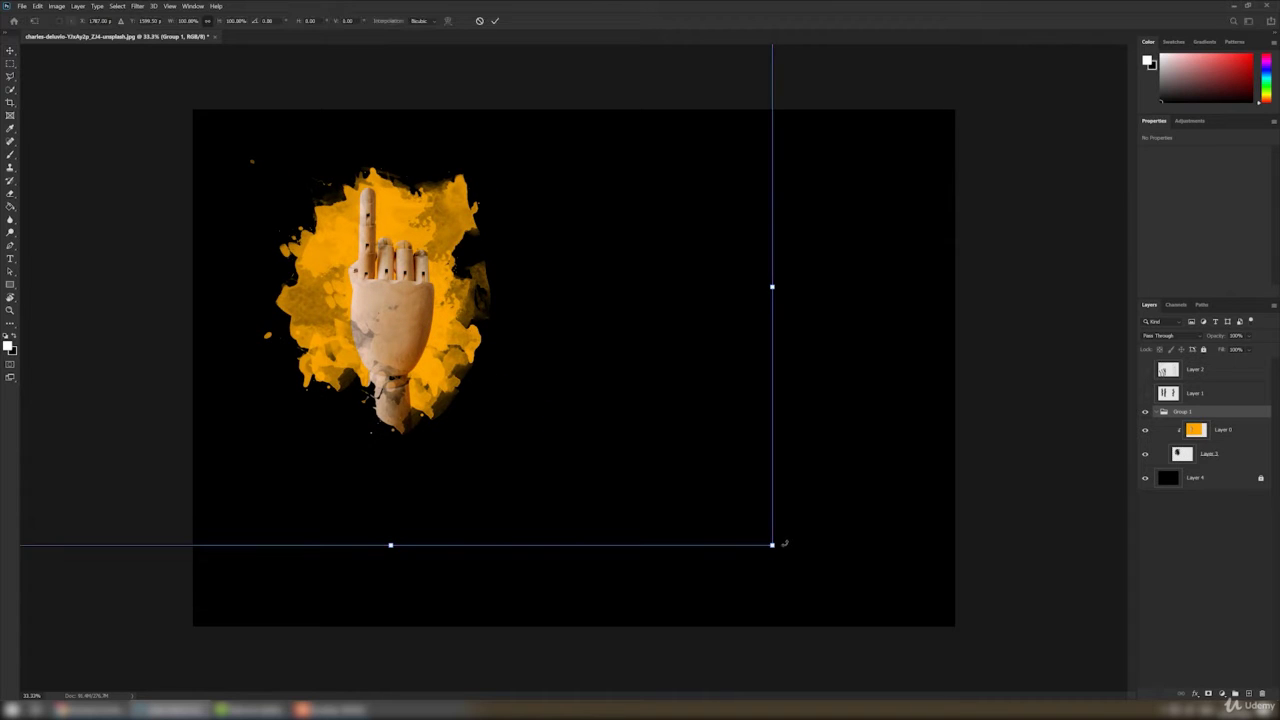
{"action": "left_click_drag", "start_coordinate": [772, 543], "coordinate": [918, 664]}
{"action": "left_click_drag", "start_coordinate": [543, 430], "coordinate": [512, 445]}
{"action": "key", "text": "Return"}
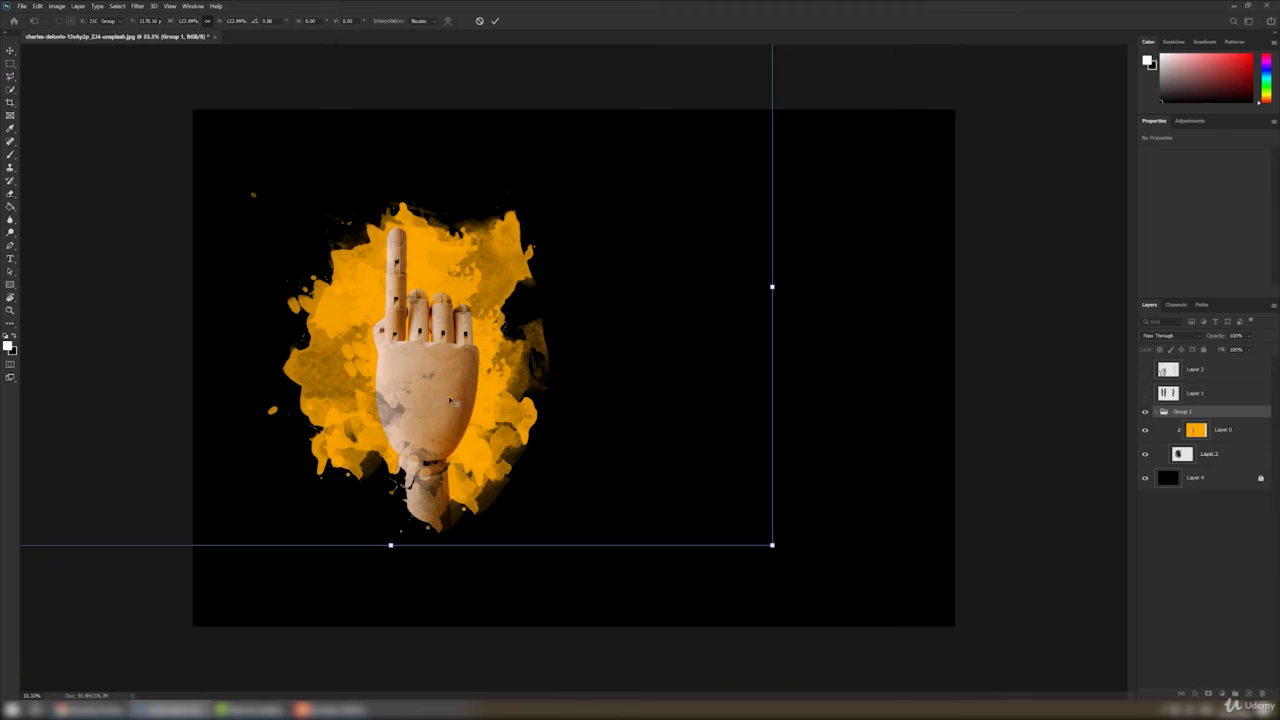
{"action": "left_click", "coordinate": [970, 428]}
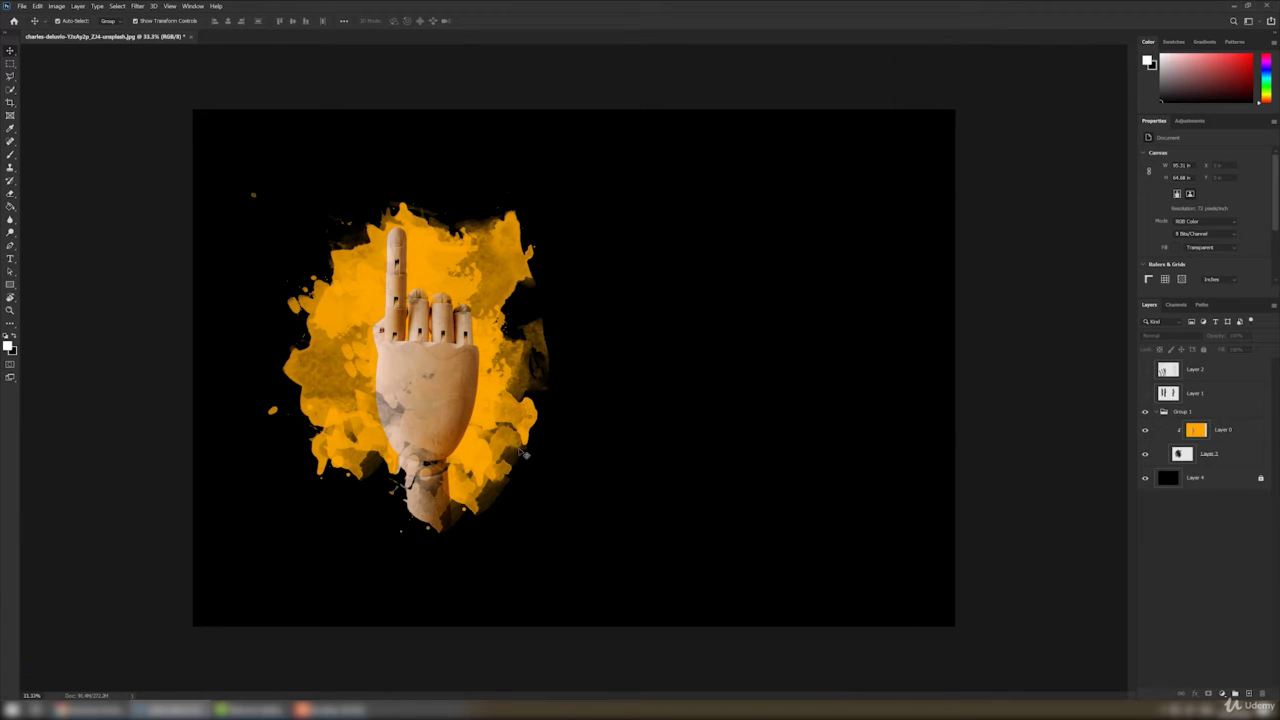
- Collapse and duplicate Group 1, then shrink the copy and place it in the upper-right area of the canvas
{"action": "left_click", "coordinate": [1161, 412]}
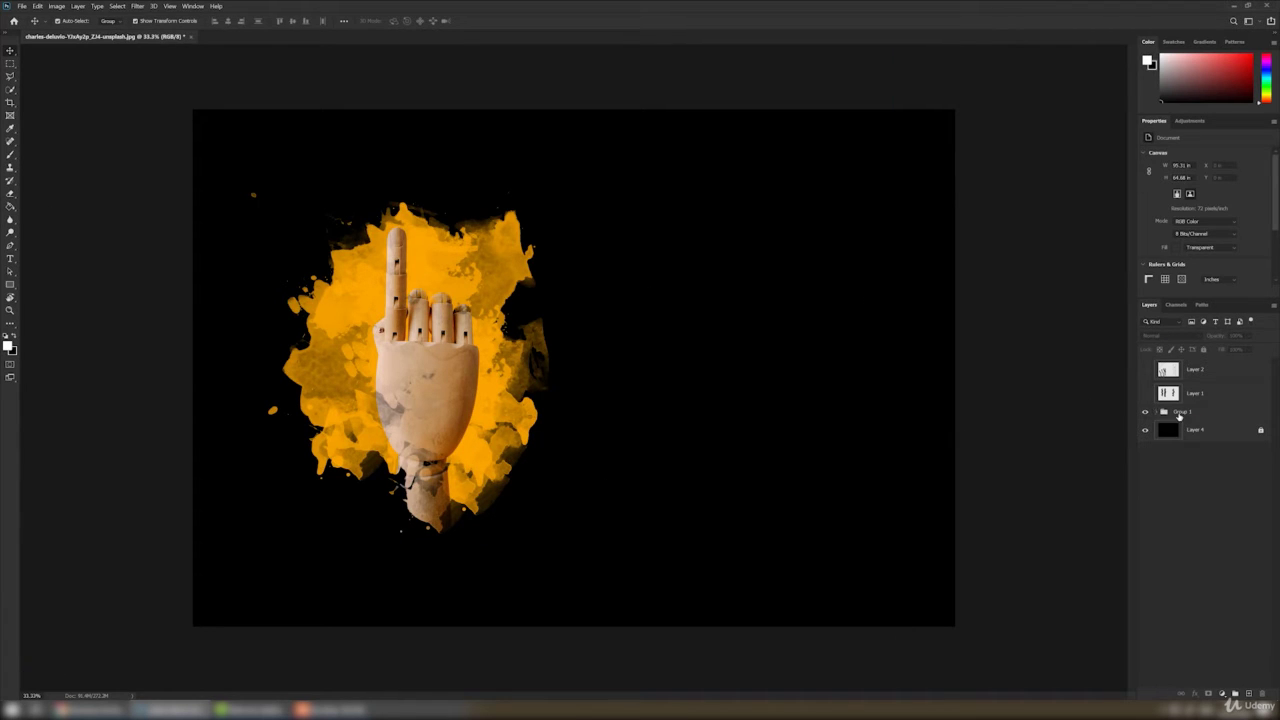
{"action": "left_click", "coordinate": [1183, 412]}
{"action": "key", "text": "ctrl+j"}
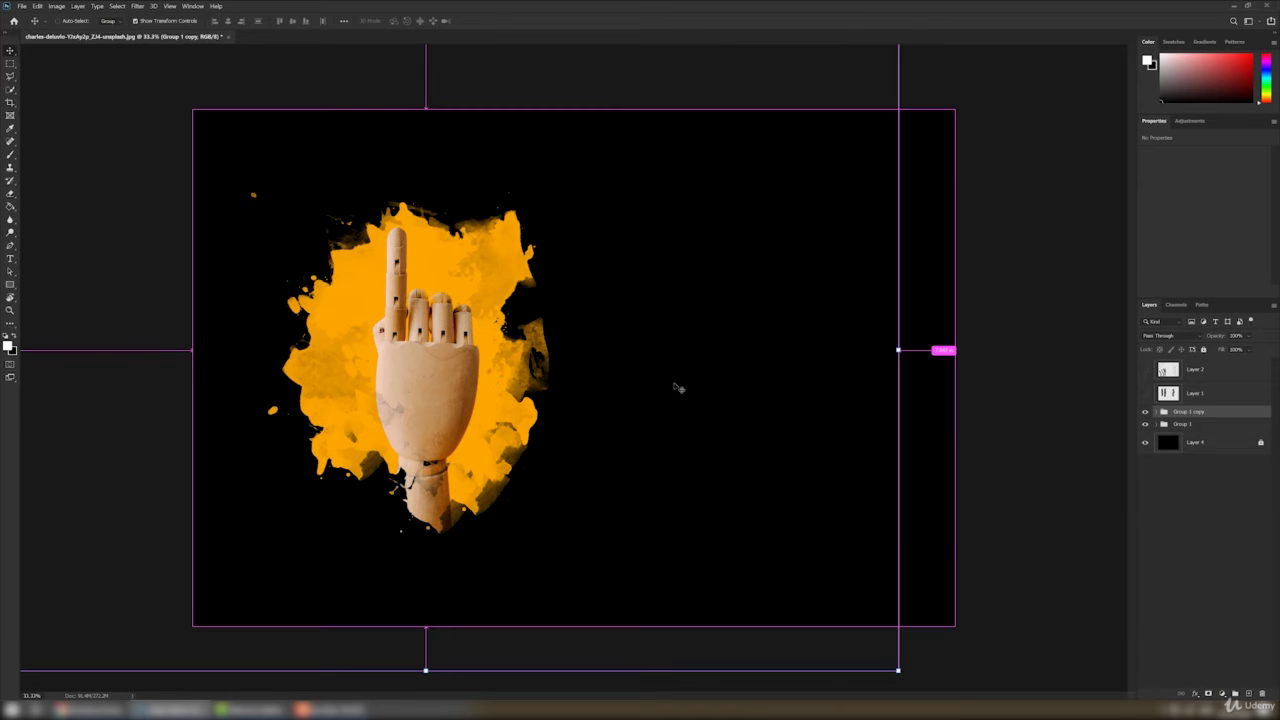
{"action": "key", "text": "ctrl+t"}
{"action": "left_click_drag", "start_coordinate": [418, 382], "coordinate": [758, 329]}
{"action": "left_click_drag", "start_coordinate": [281, 626], "coordinate": [714, 332]}
{"action": "left_click_drag", "start_coordinate": [977, 221], "coordinate": [812, 295]}
{"action": "key", "text": "Return"}
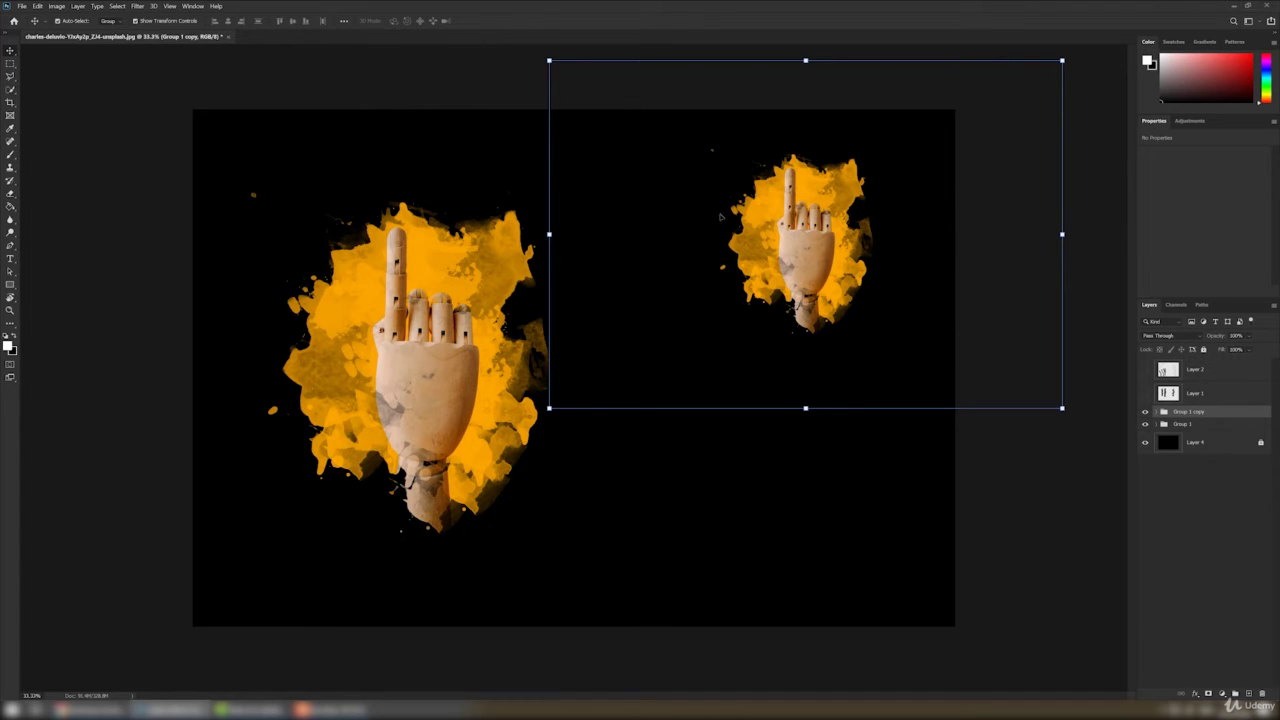
- Set Auto-Select back to Layer, expand Group 1 copy and select its splatter layer, Layer 3
{"action": "left_click", "coordinate": [106, 21]}
{"action": "left_click", "coordinate": [107, 38]}
{"action": "left_click", "coordinate": [111, 21]}
{"action": "left_click", "coordinate": [111, 38]}
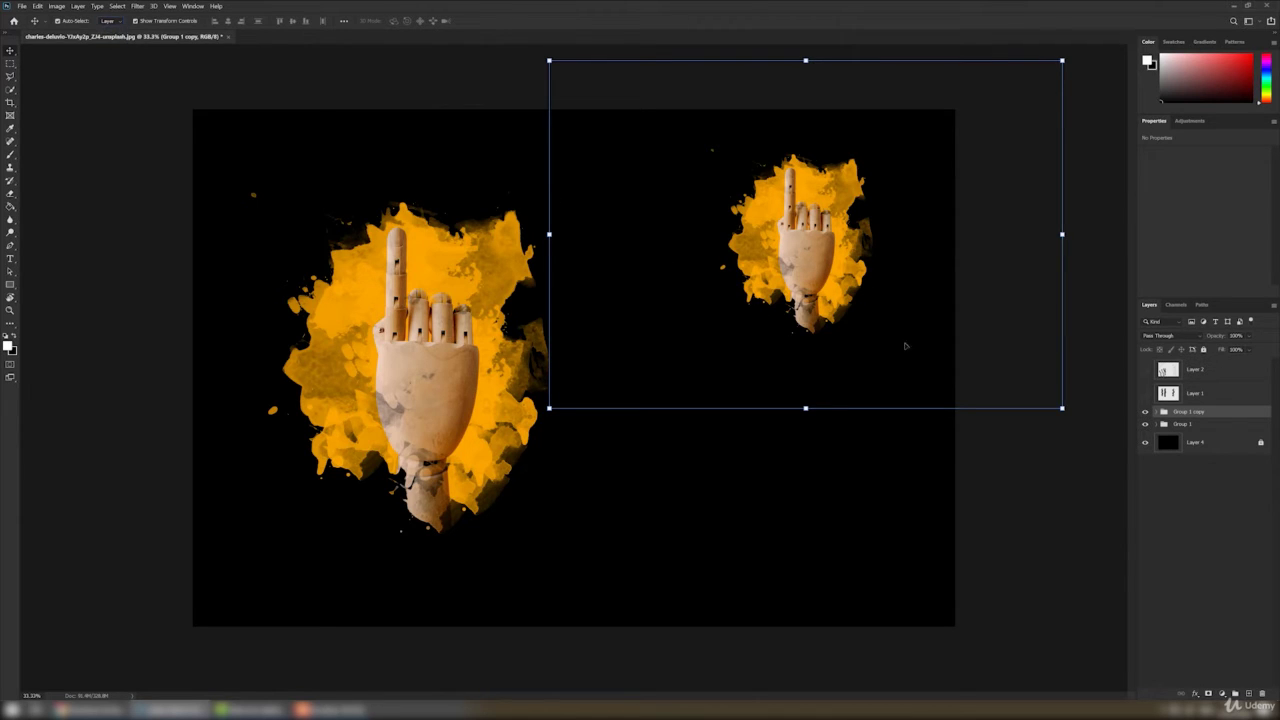
{"action": "left_click", "coordinate": [1156, 412]}
{"action": "left_click", "coordinate": [1215, 454]}
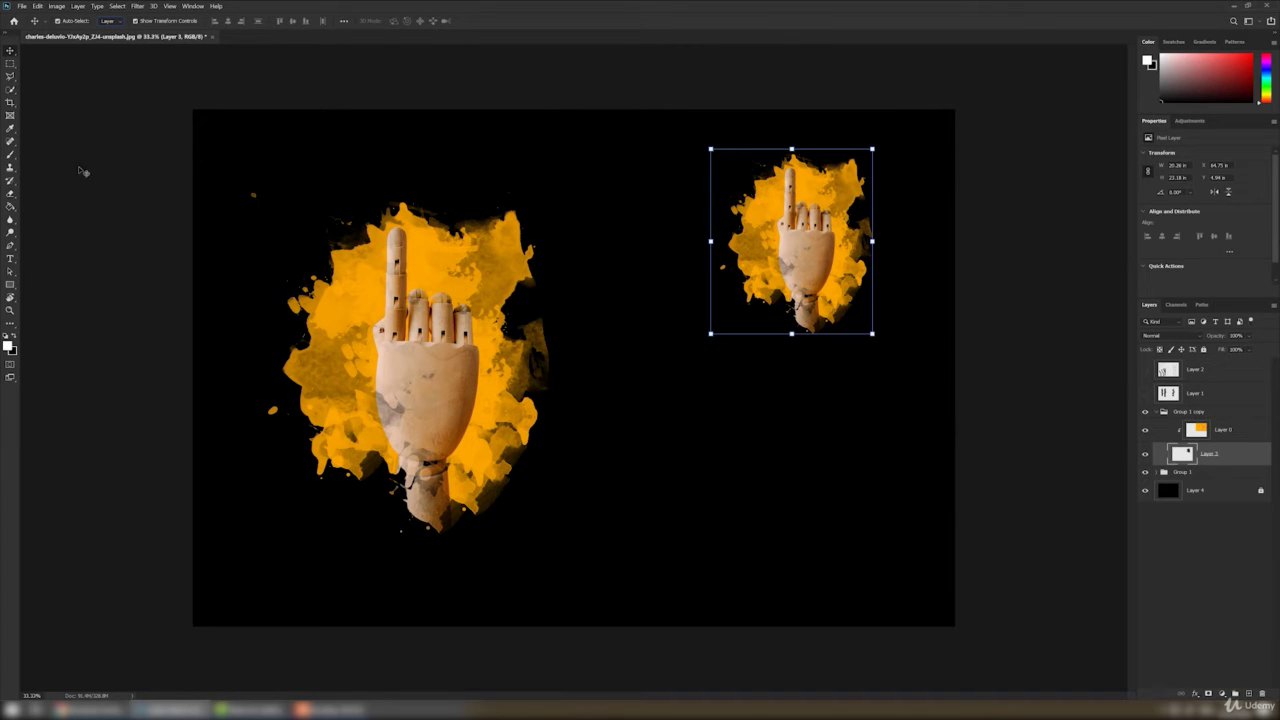
- Choose the Brush tool with Kyle's Spatter Brushes - Spatter Bot Tilt from the Special Effects Brushes folder
{"action": "left_click", "coordinate": [11, 154]}
{"action": "right_click", "coordinate": [641, 282]}
{"action": "scroll", "coordinate": [770, 505], "scroll_direction": "down", "scroll_amount": 8}
{"action": "scroll", "coordinate": [746, 510], "scroll_direction": "up", "scroll_amount": 6}
{"action": "scroll", "coordinate": [744, 505], "scroll_direction": "up", "scroll_amount": 5}
{"action": "scroll", "coordinate": [713, 469], "scroll_direction": "up", "scroll_amount": 4}
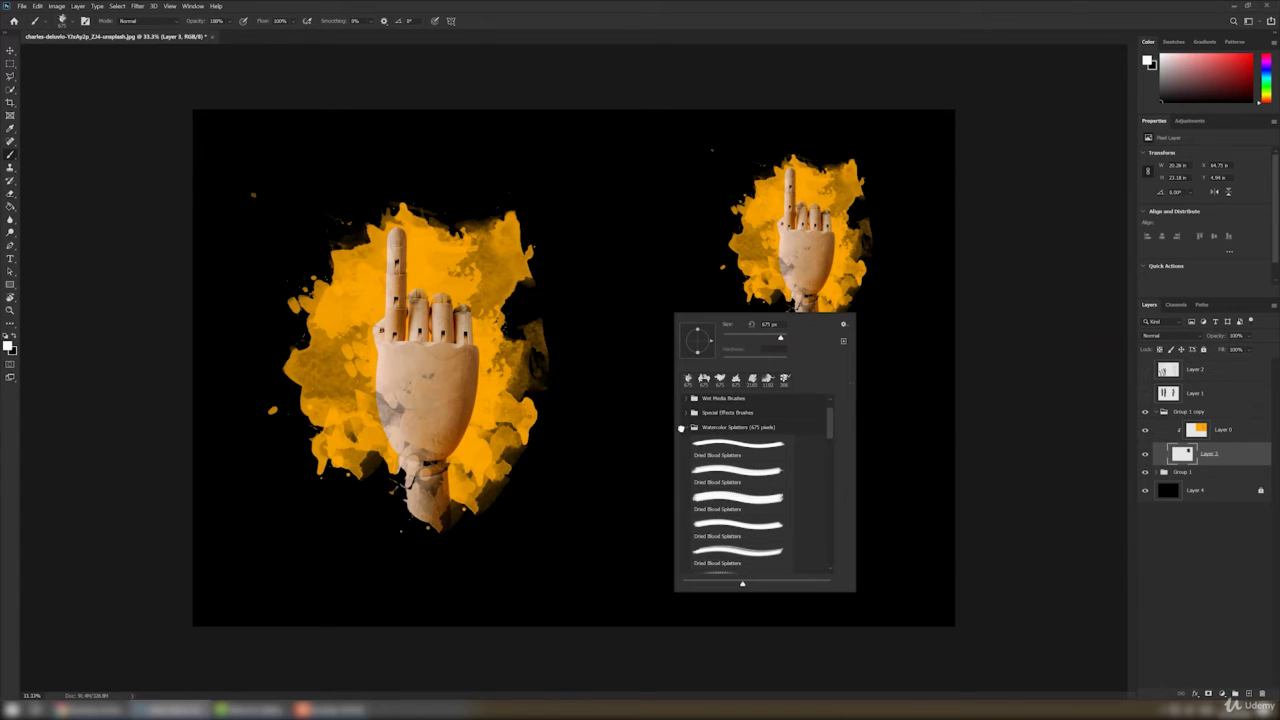
{"action": "left_click", "coordinate": [685, 427]}
{"action": "left_click", "coordinate": [686, 444]}
{"action": "left_click", "coordinate": [732, 470]}
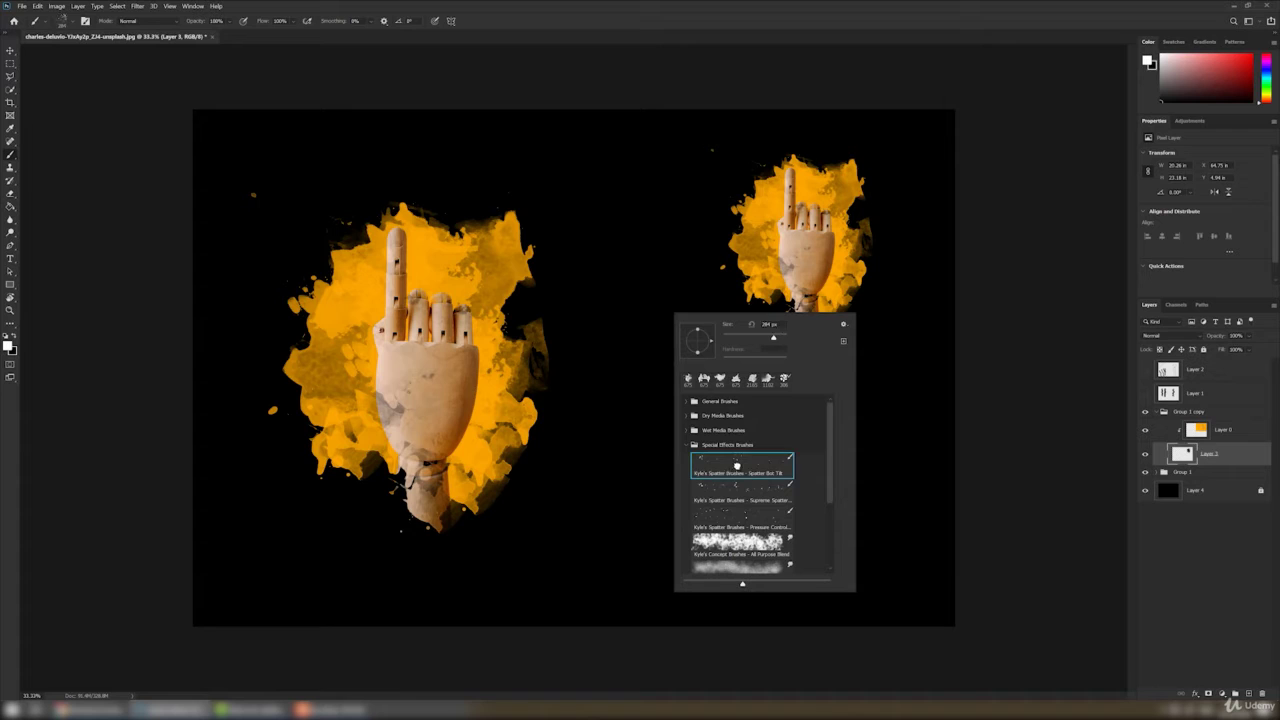
- Enlarge the spatter brush to 511 px and paint fine spatter around the smaller hand on Layer 3
{"action": "left_click", "coordinate": [728, 291]}
{"action": "right_click", "coordinate": [728, 291]}
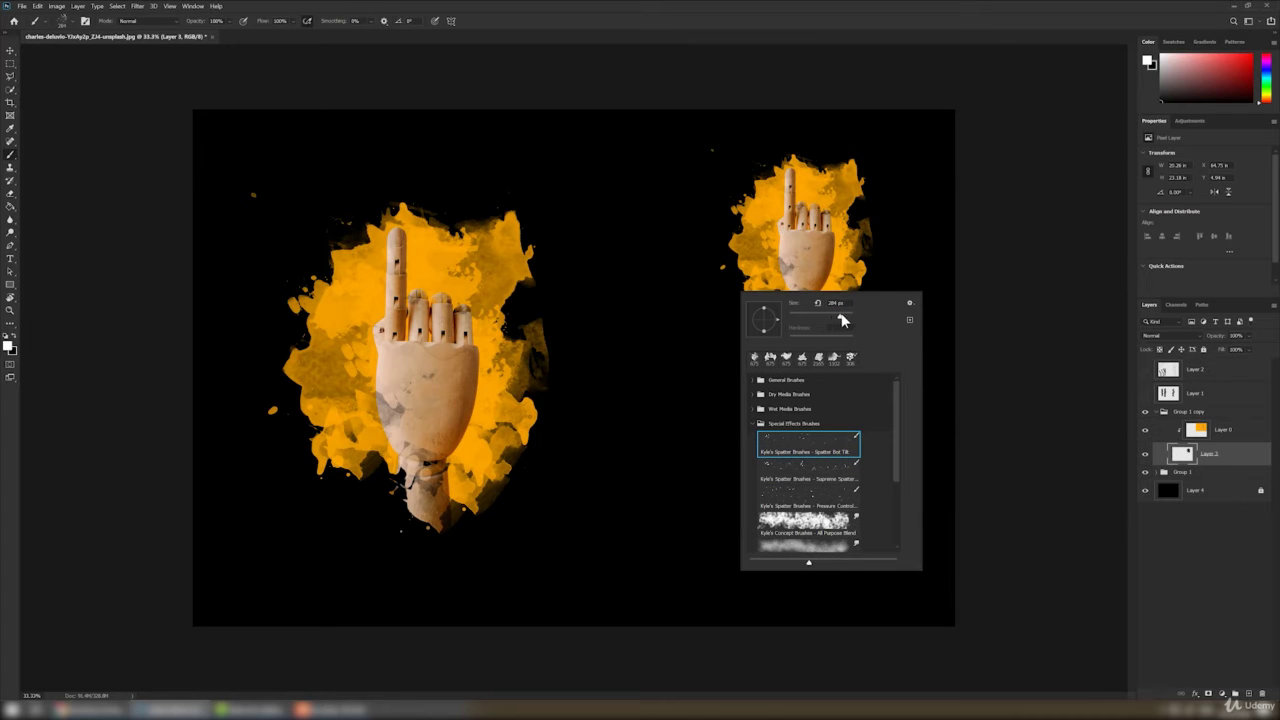
{"action": "left_click", "coordinate": [708, 285]}
{"action": "left_click_drag", "start_coordinate": [708, 285], "coordinate": [770, 325]}
{"action": "mouse_move", "coordinate": [872, 175]}
{"action": "left_mouse_down"}
{"action": "mouse_move", "coordinate": [885, 225]}
{"action": "mouse_move", "coordinate": [740, 195]}
{"action": "mouse_move", "coordinate": [775, 315]}
{"action": "mouse_move", "coordinate": [840, 325]}
{"action": "mouse_move", "coordinate": [790, 340]}
{"action": "mouse_move", "coordinate": [770, 310]}
{"action": "mouse_move", "coordinate": [785, 340]}
{"action": "mouse_move", "coordinate": [750, 330]}
{"action": "left_mouse_up"}
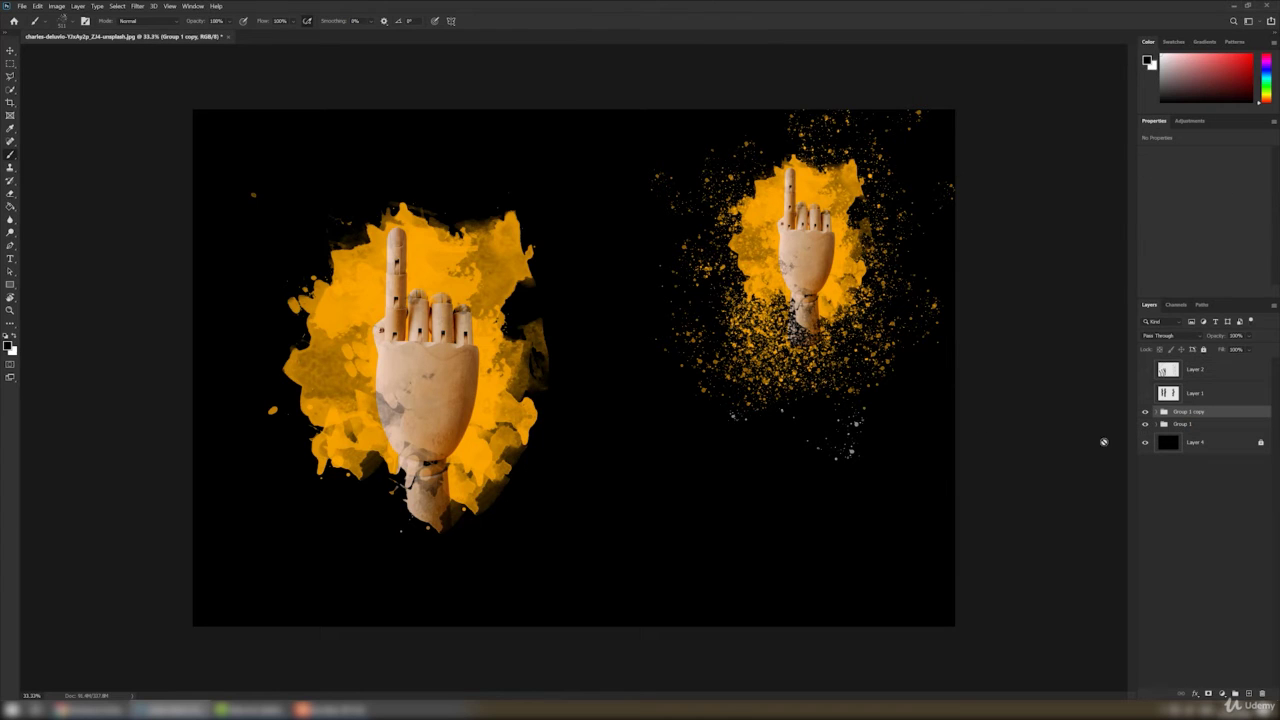
- Hide Group 1 copy and Group 1, then add a new layer above them filled with white
{"action": "left_click", "coordinate": [1146, 413]}
{"action": "left_click", "coordinate": [1146, 425]}
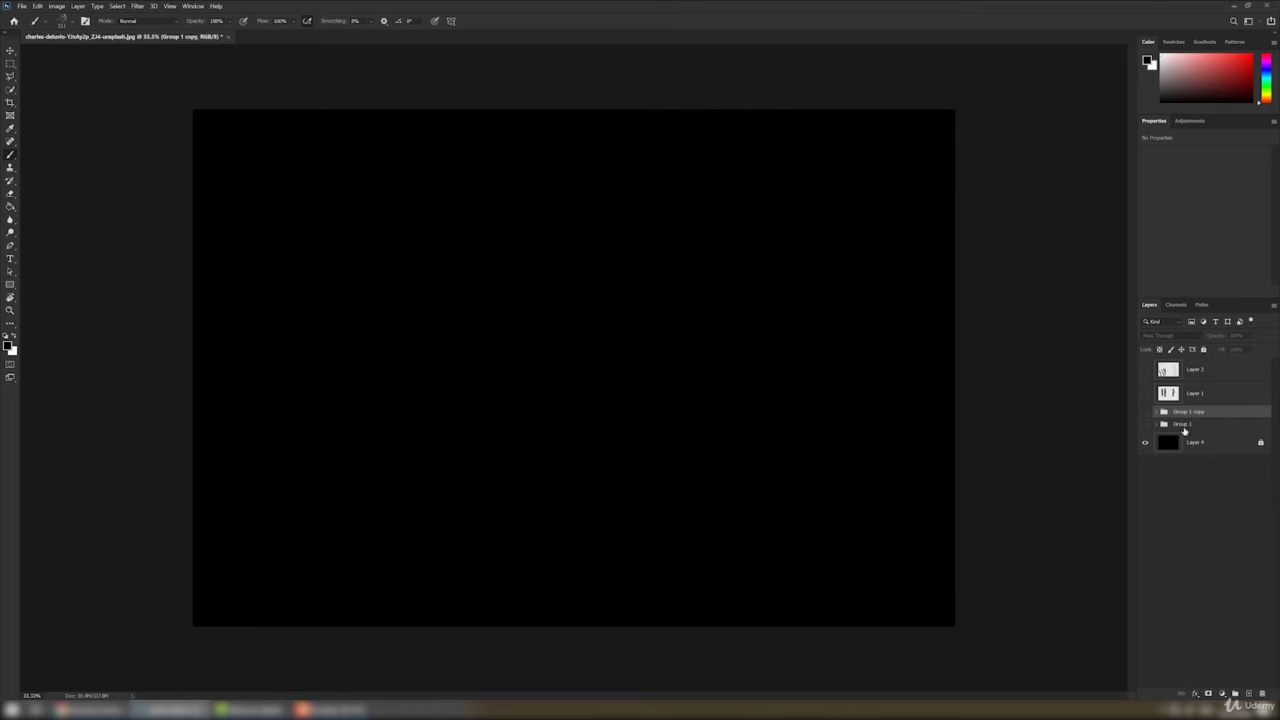
{"action": "left_click", "coordinate": [1248, 693]}
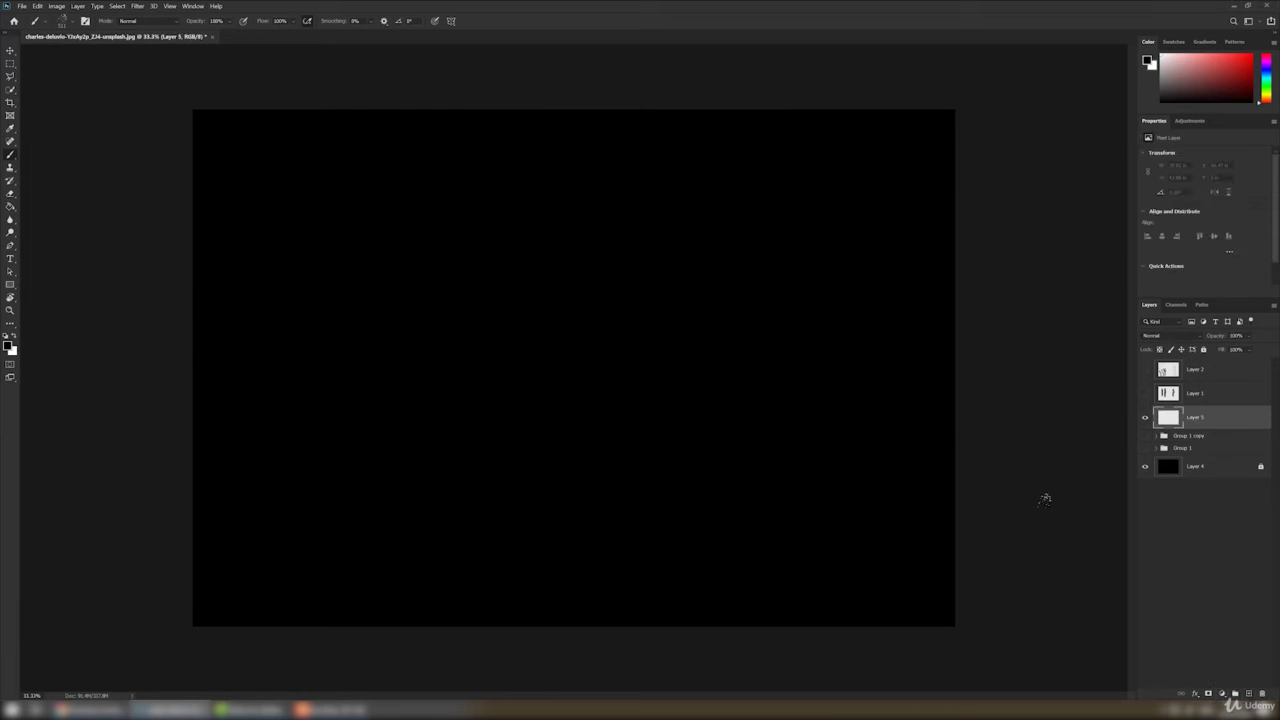
{"action": "key", "text": "ctrl+BackSpace"}
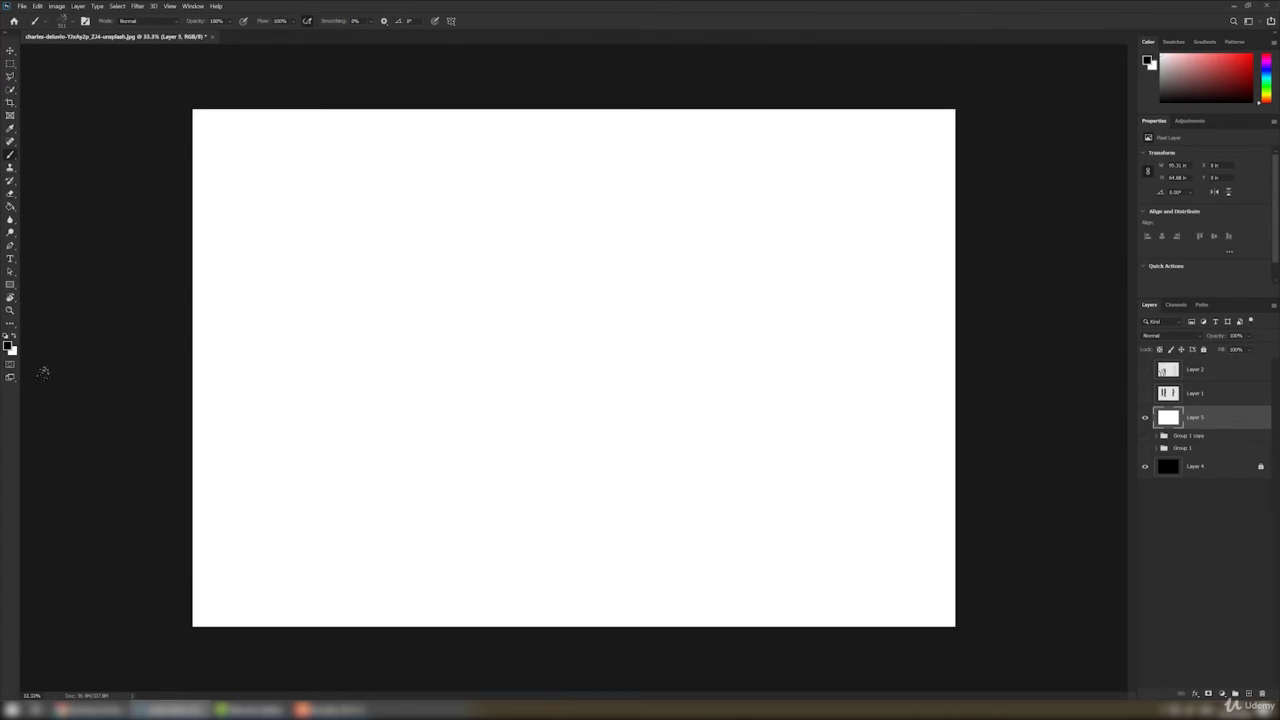
- Add another new layer and stamp two black 675 px splatters on it, rotating the brush tip for the second
{"action": "key", "text": "ctrl+shift+alt+n"}
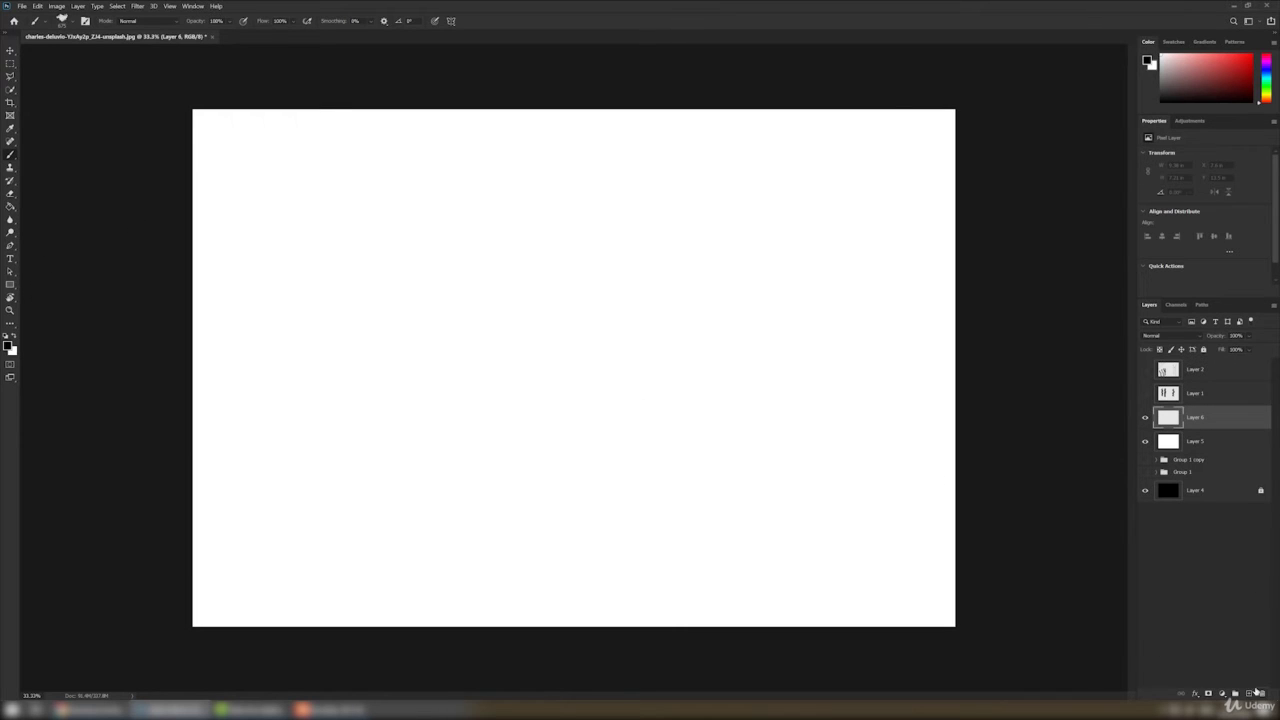
{"action": "left_click", "coordinate": [328, 250]}
{"action": "right_click", "coordinate": [496, 293]}
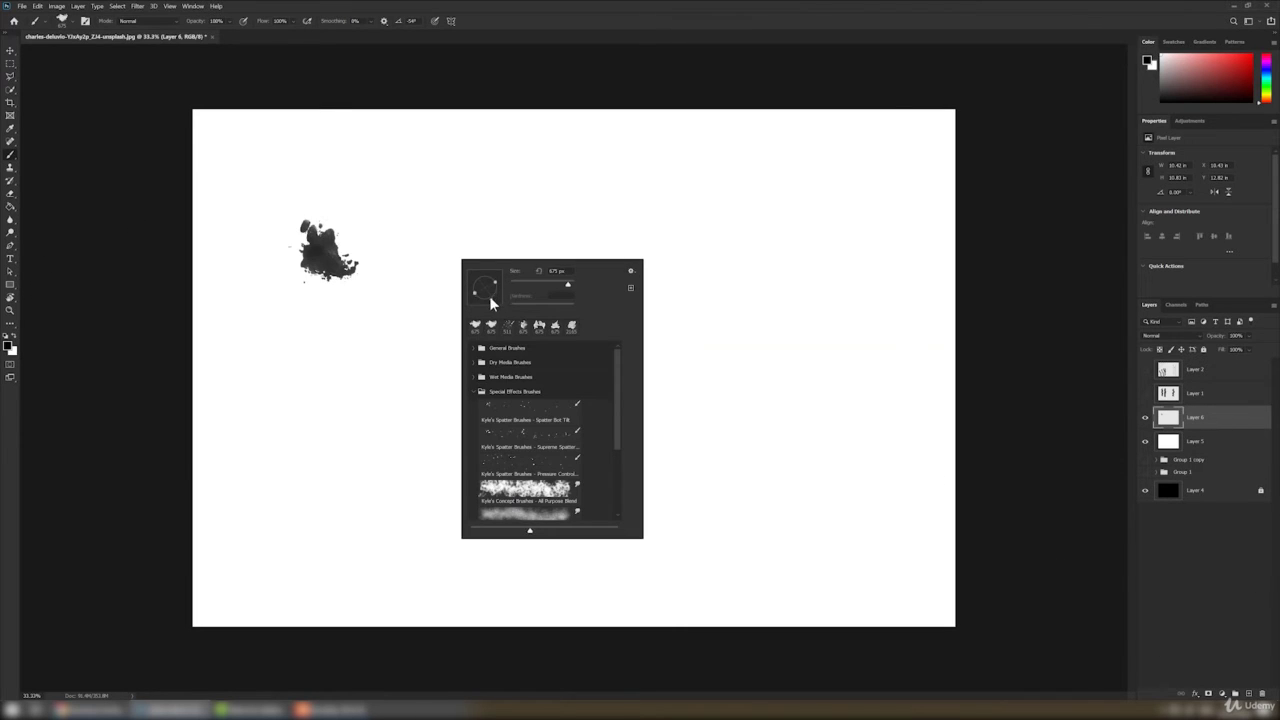
{"action": "left_click", "coordinate": [378, 330]}
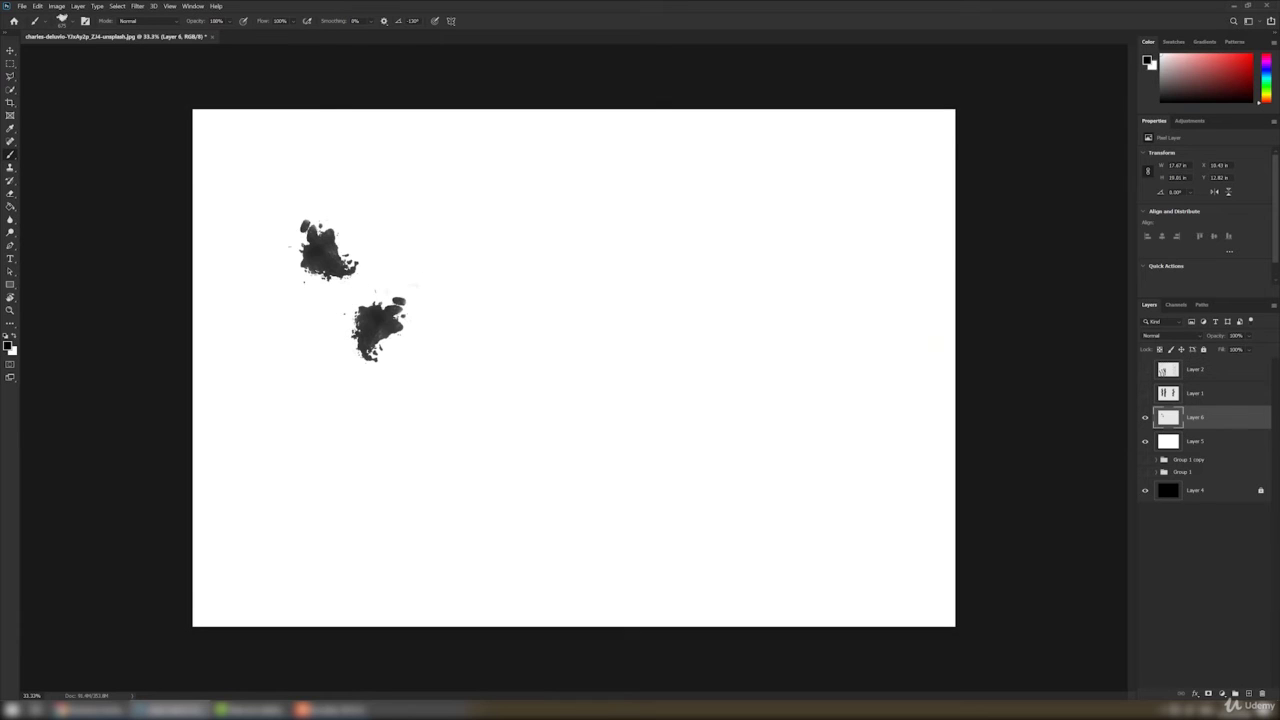
- Stamp one splatter with a flattened brush tip and two rounder ones at different angles across the upper canvas
{"action": "right_click", "coordinate": [534, 311]}
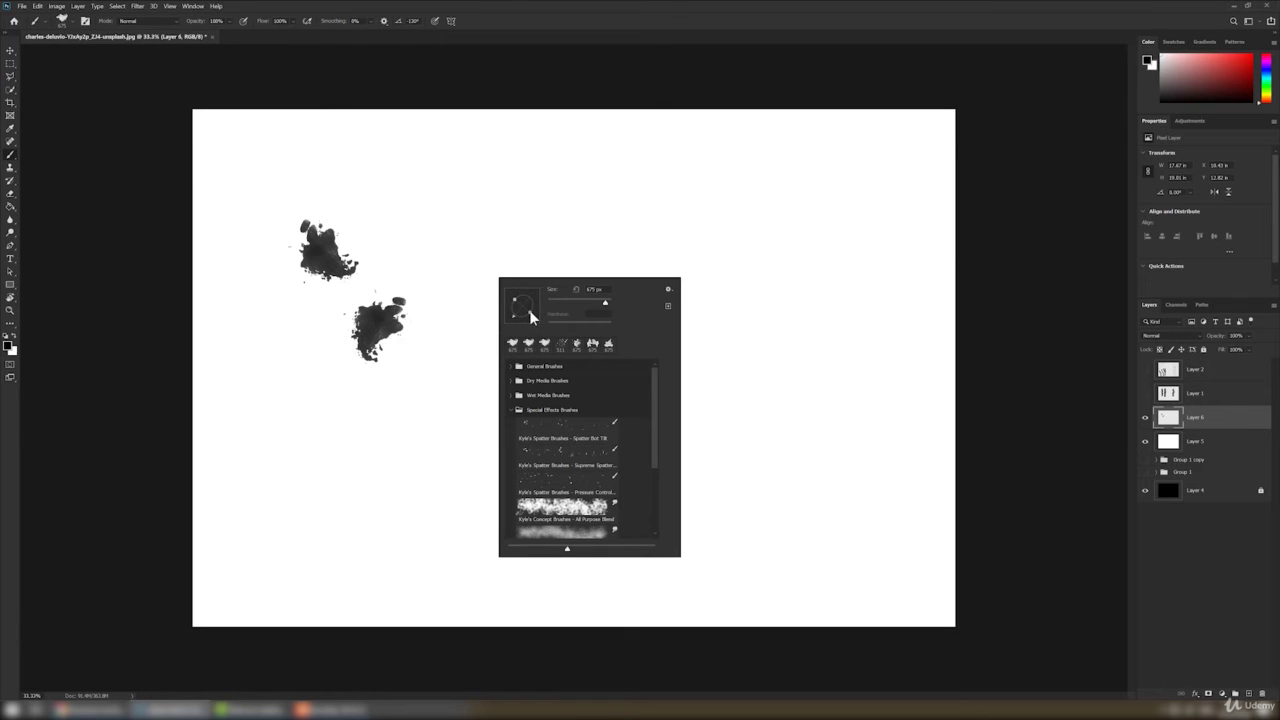
{"action": "left_click", "coordinate": [440, 252]}
{"action": "right_click", "coordinate": [510, 303]}
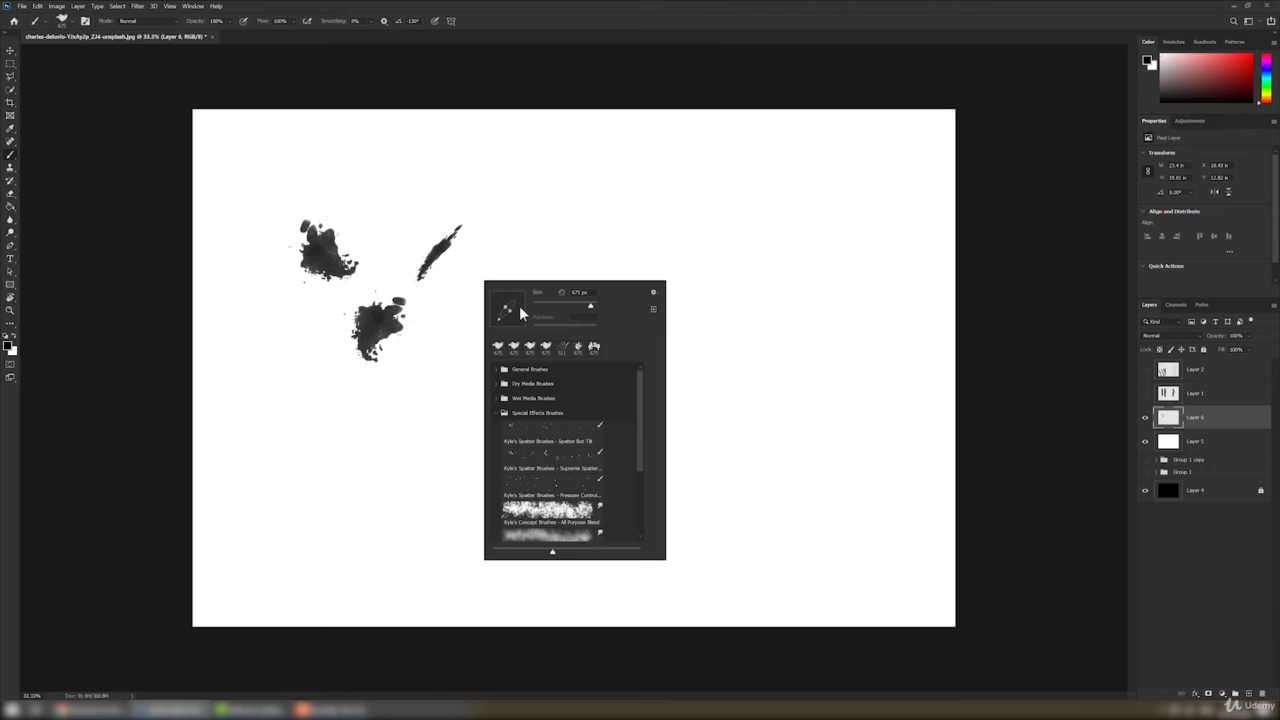
{"action": "left_click", "coordinate": [573, 245]}
{"action": "right_click", "coordinate": [532, 311]}
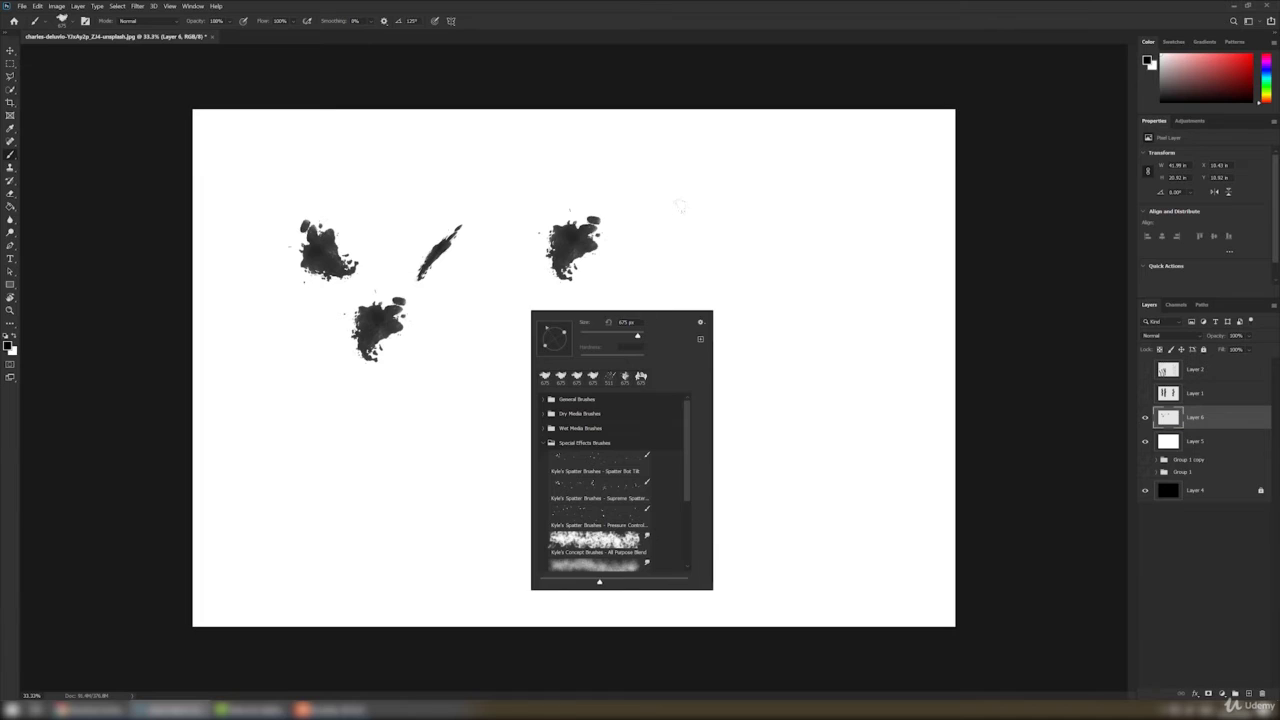
{"action": "left_click", "coordinate": [704, 230]}
- Increase the brush size to 1811 px and stamp five large black splatters across the canvas
{"action": "right_click", "coordinate": [662, 308]}
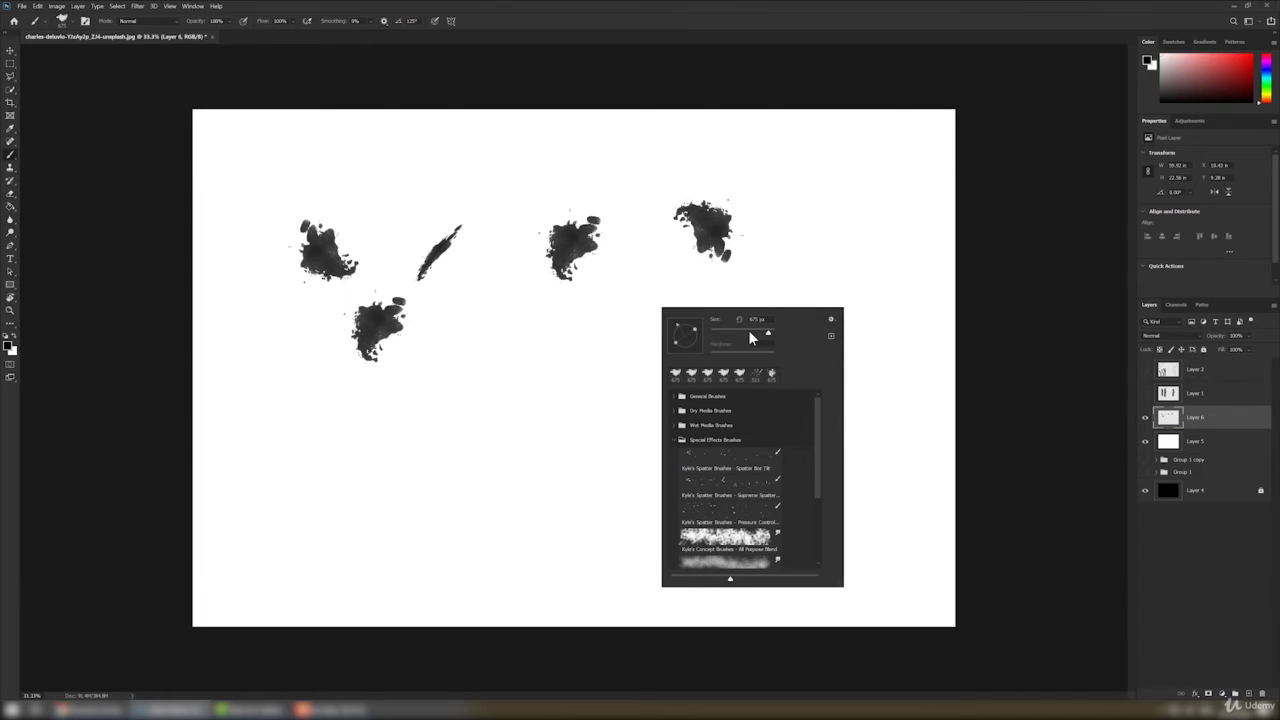
{"action": "left_click_drag", "start_coordinate": [736, 328], "coordinate": [770, 337]}
{"action": "left_click", "coordinate": [594, 394]}
{"action": "left_click", "coordinate": [779, 438]}
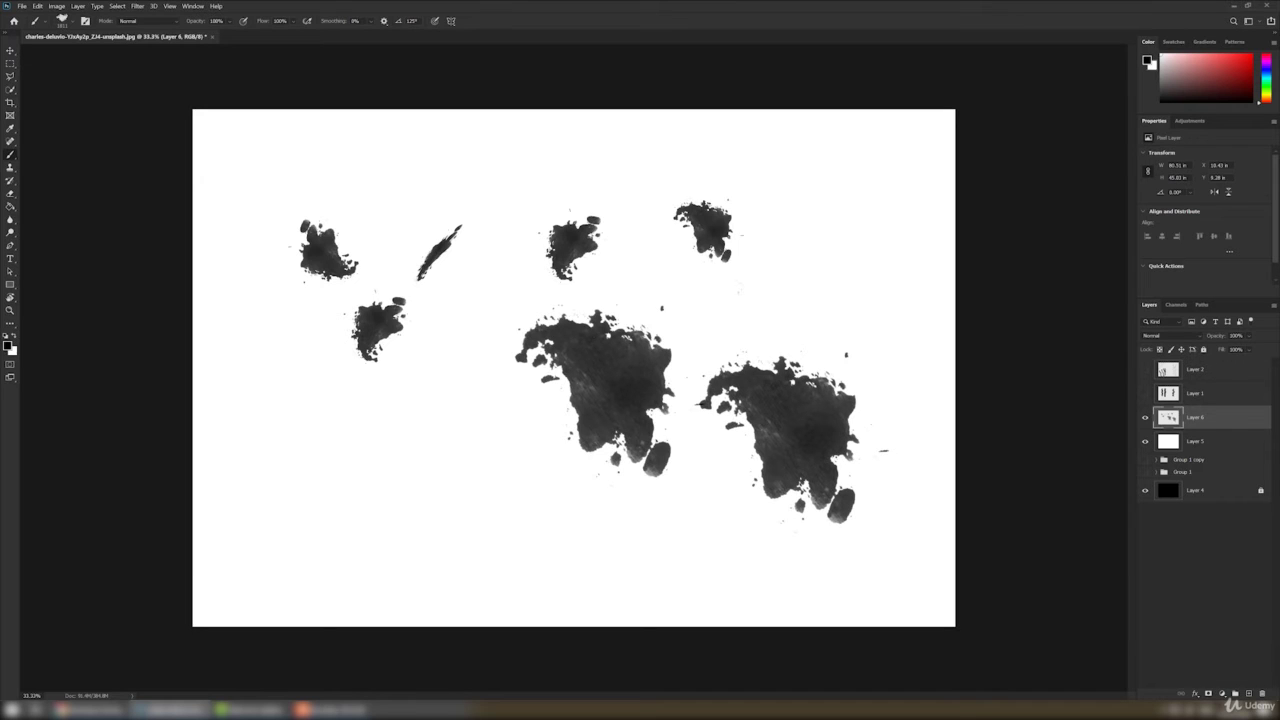
{"action": "left_click", "coordinate": [389, 488]}
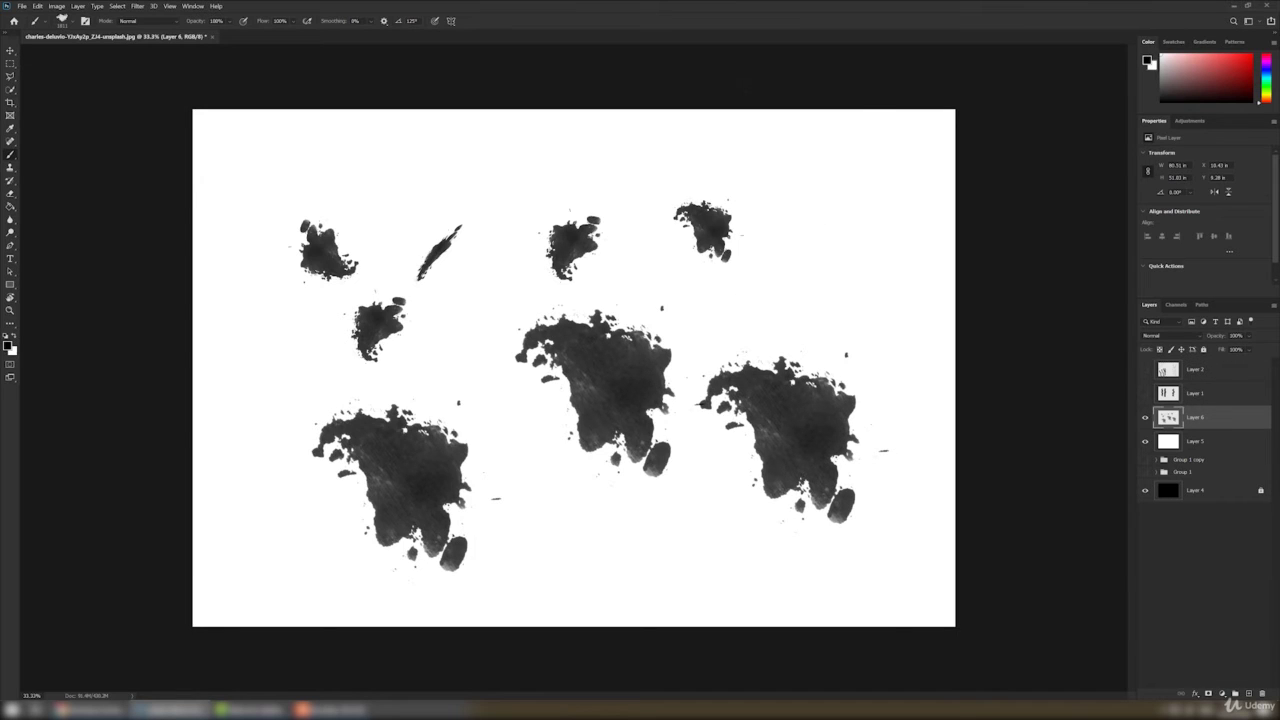
{"action": "left_click", "coordinate": [831, 174]}
{"action": "left_click", "coordinate": [852, 333]}
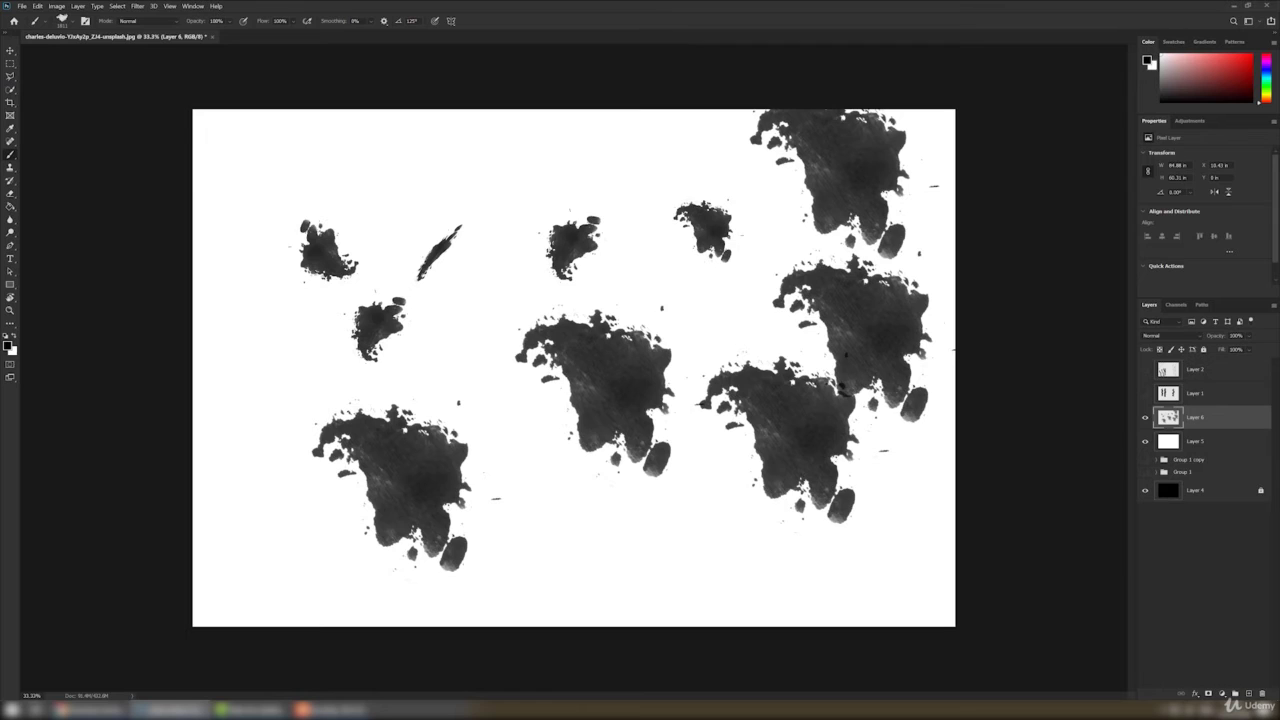
- Hide Layer 6, add a new layer and stamp a red splatter on it left of the canvas centre
{"action": "left_click", "coordinate": [1145, 417]}
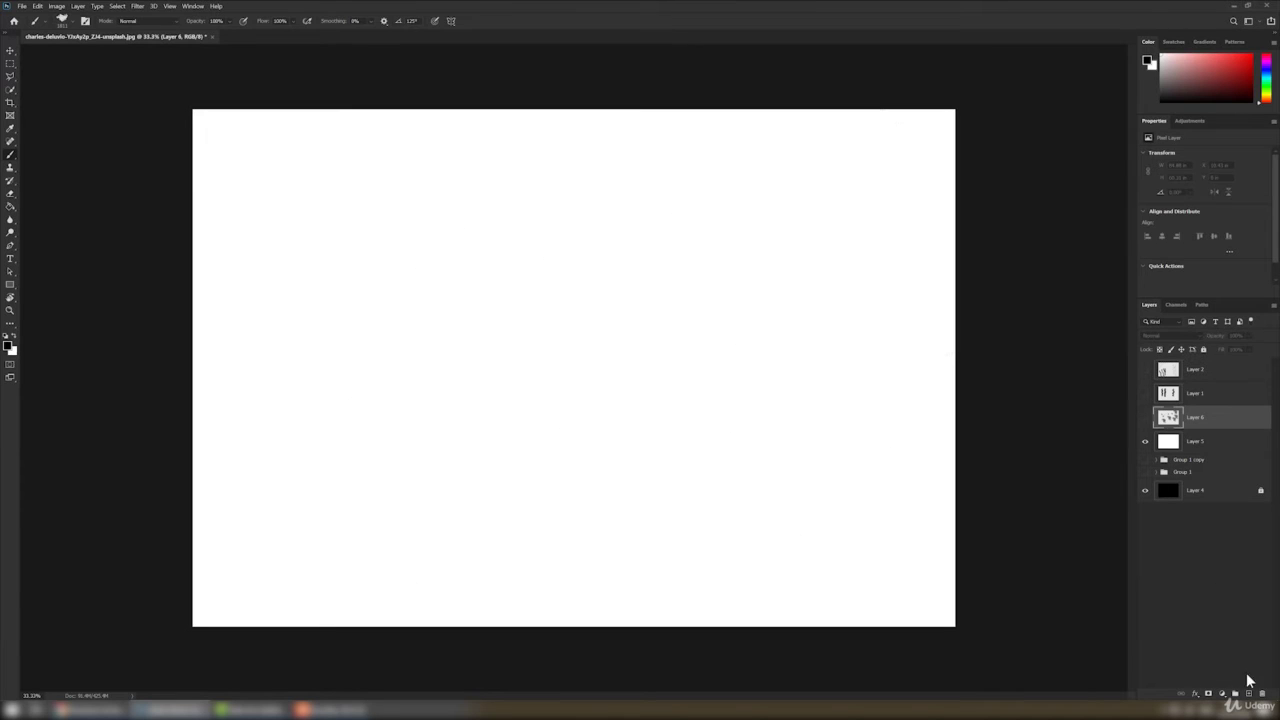
{"action": "left_click", "coordinate": [1249, 692]}
{"action": "left_click", "coordinate": [10, 345]}
{"action": "left_click", "coordinate": [869, 373]}
{"action": "left_click_drag", "start_coordinate": [869, 373], "coordinate": [871, 375]}
{"action": "left_click", "coordinate": [992, 340]}
{"action": "key", "text": "b"}
{"action": "left_click", "coordinate": [455, 340]}
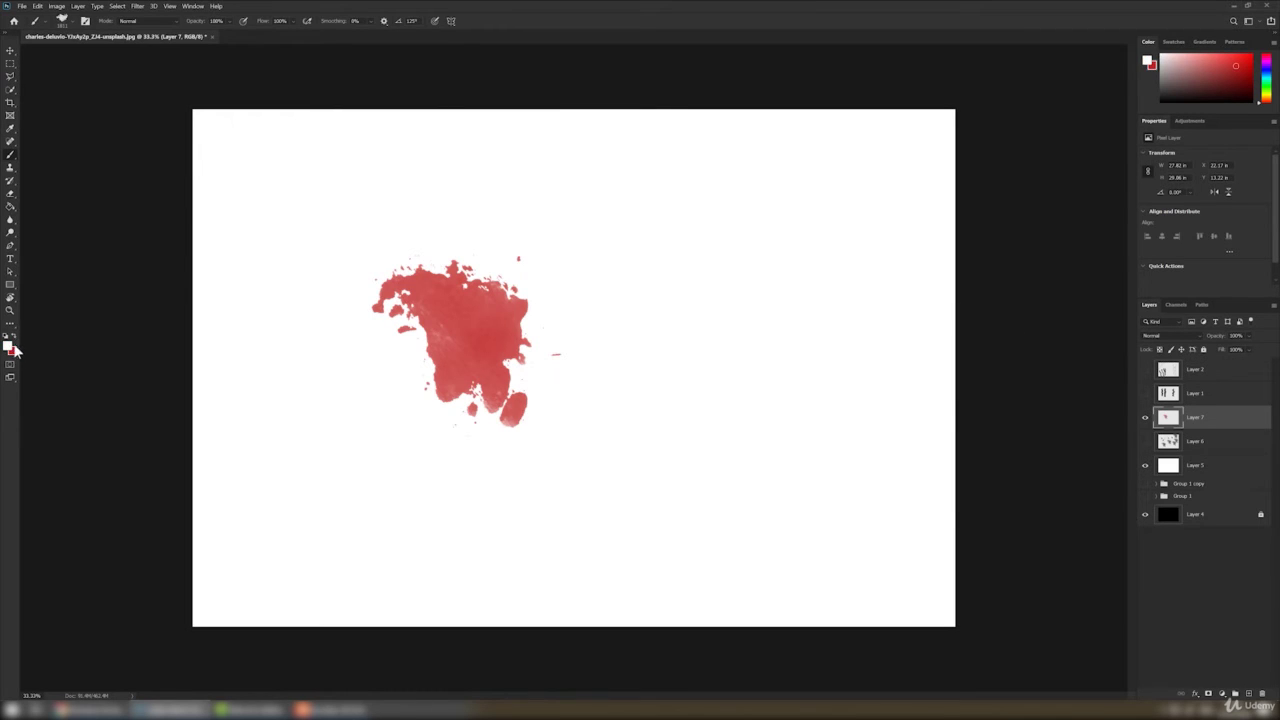
- Change the brush colour to green and stamp two splatters, one at the upper right and one overlapping the red
{"action": "left_click", "coordinate": [10, 345]}
{"action": "left_click", "coordinate": [993, 340]}
{"action": "key", "text": "b"}
{"action": "left_click", "coordinate": [781, 285]}
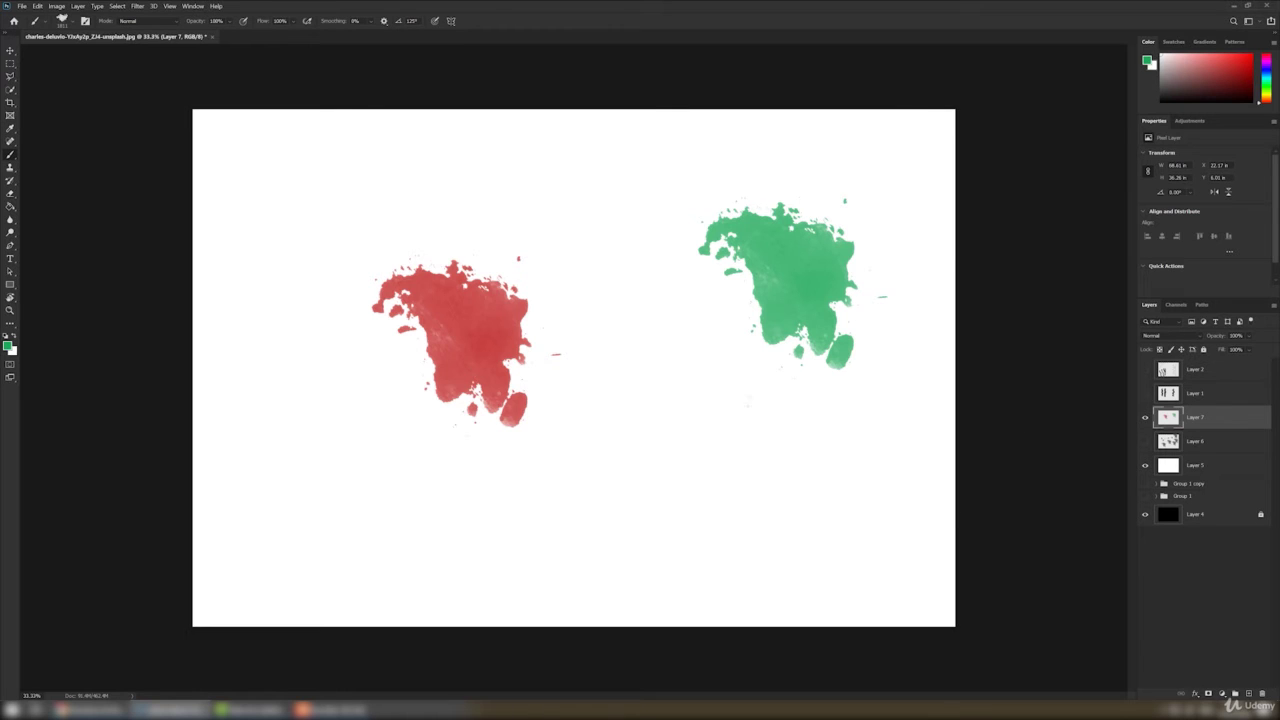
{"action": "left_click", "coordinate": [515, 348]}
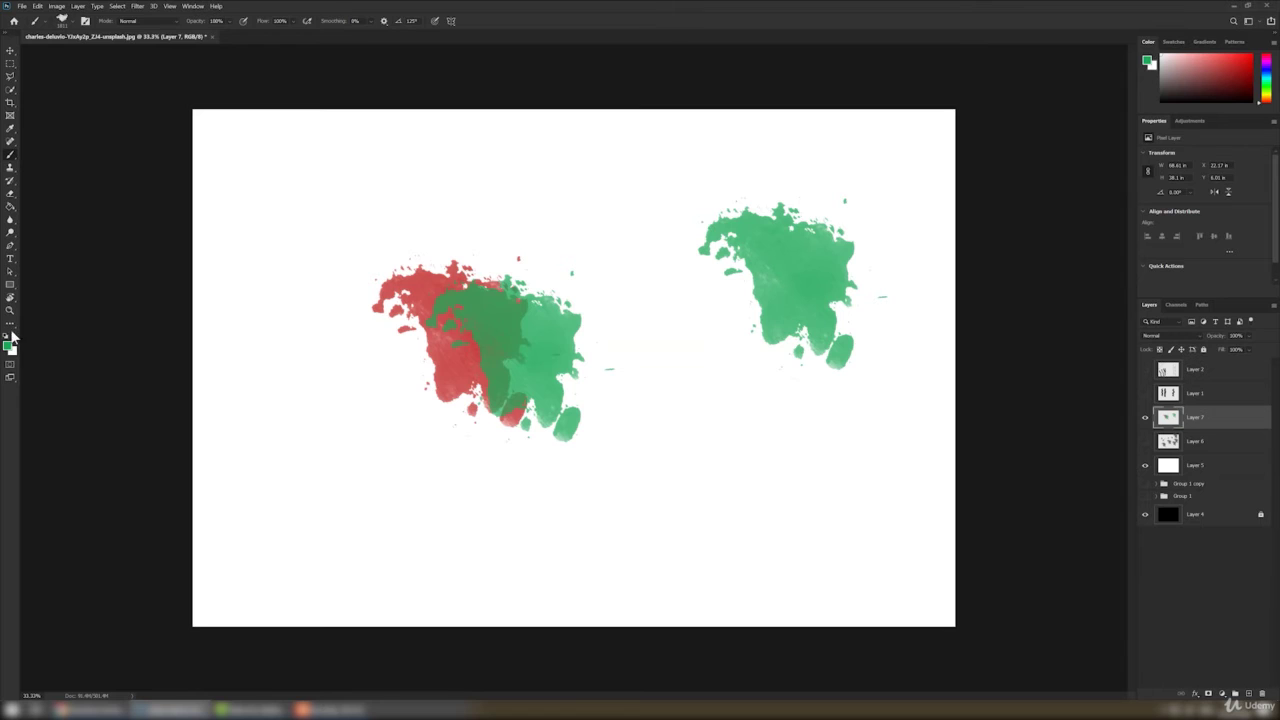
- Change the brush colour to yellow-green and stamp one splatter overlapping the lower green one
{"action": "left_click", "coordinate": [9, 345]}
{"action": "left_click_drag", "start_coordinate": [913, 470], "coordinate": [906, 455]}
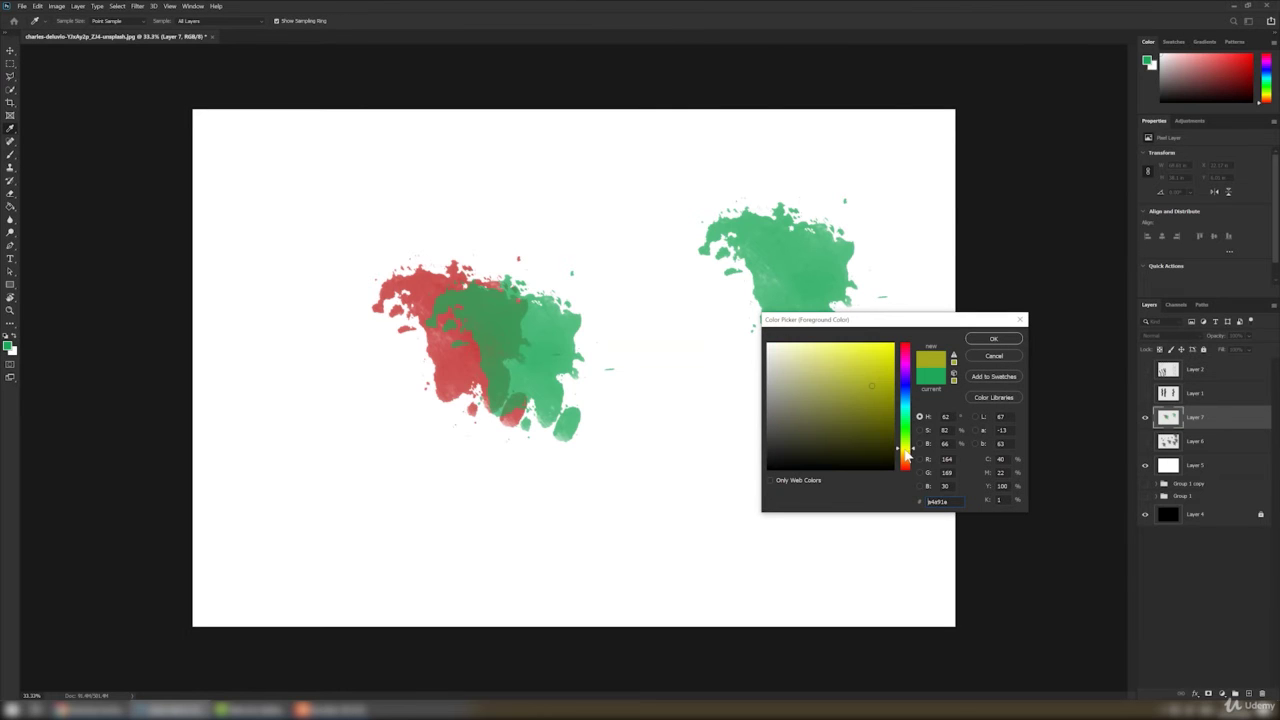
{"action": "left_click", "coordinate": [990, 339]}
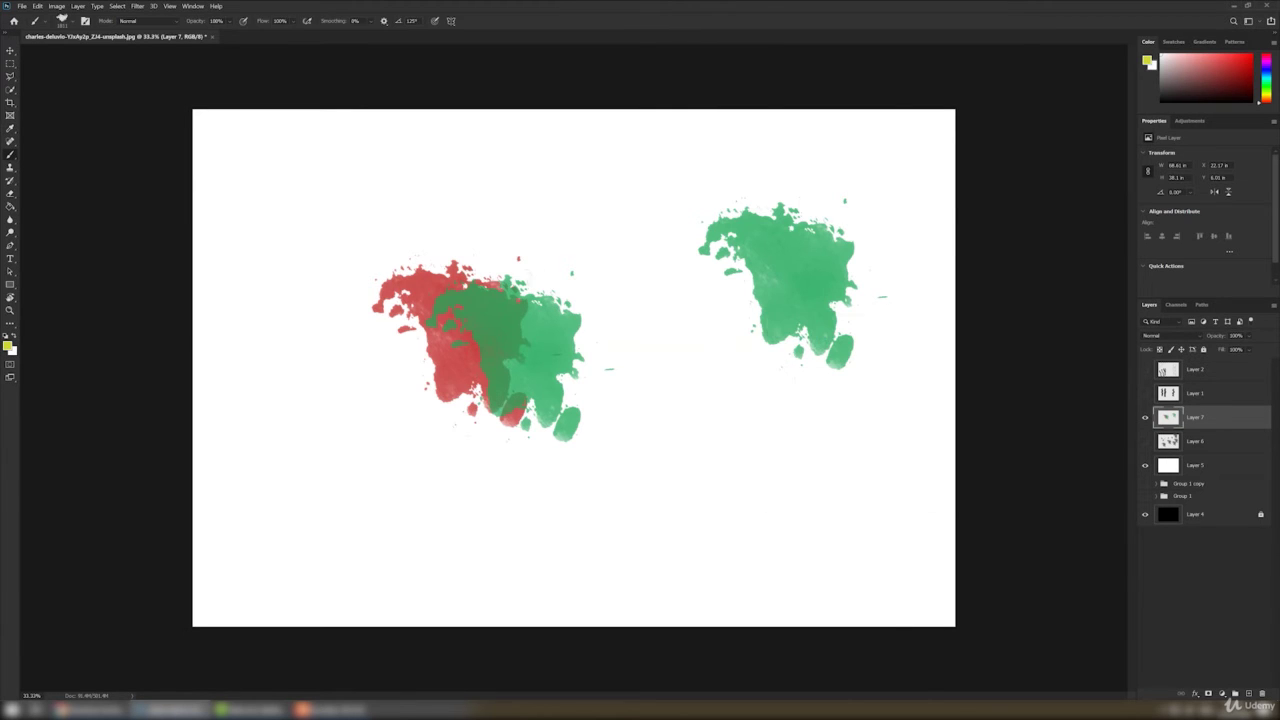
{"action": "left_click", "coordinate": [557, 368]}
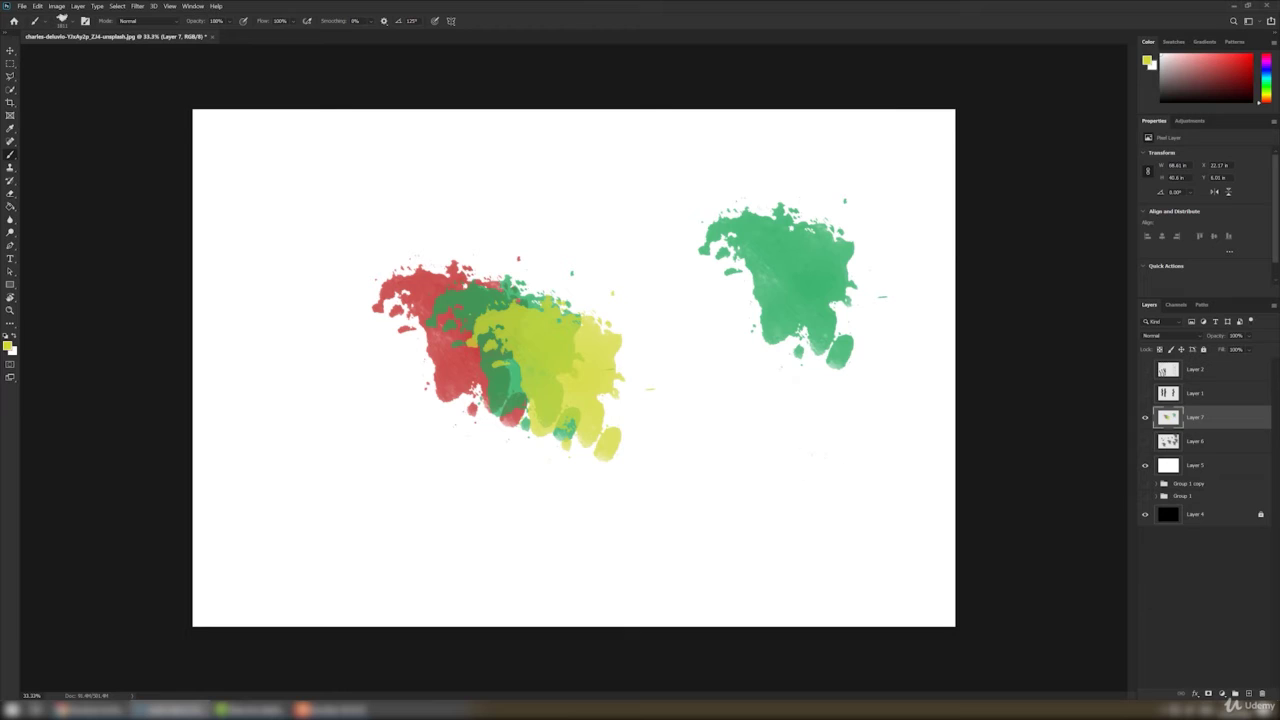
- Hide Layer 7 and the white Layer 5, and show Group 1 copy and Group 1
{"action": "key", "text": "v"}
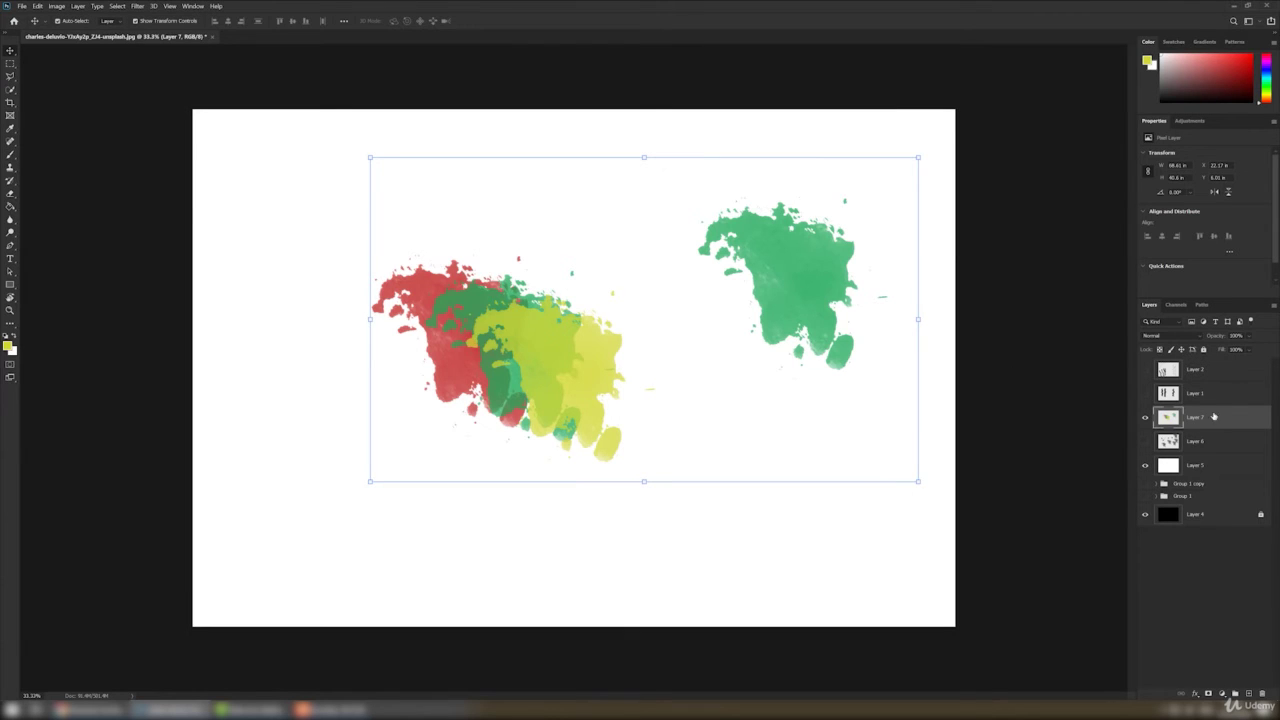
{"action": "left_click", "coordinate": [1145, 418]}
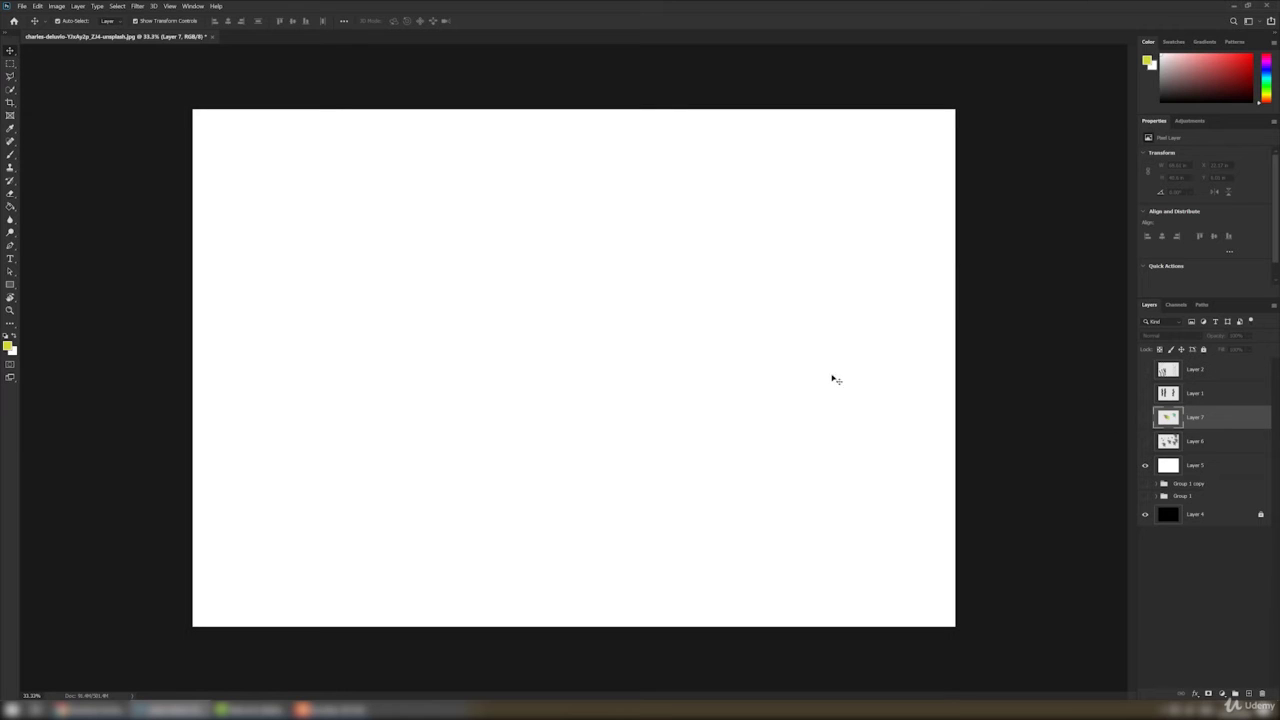
{"action": "left_click", "coordinate": [1145, 466]}
{"action": "left_click", "coordinate": [1145, 484]}
{"action": "left_click", "coordinate": [1145, 496]}
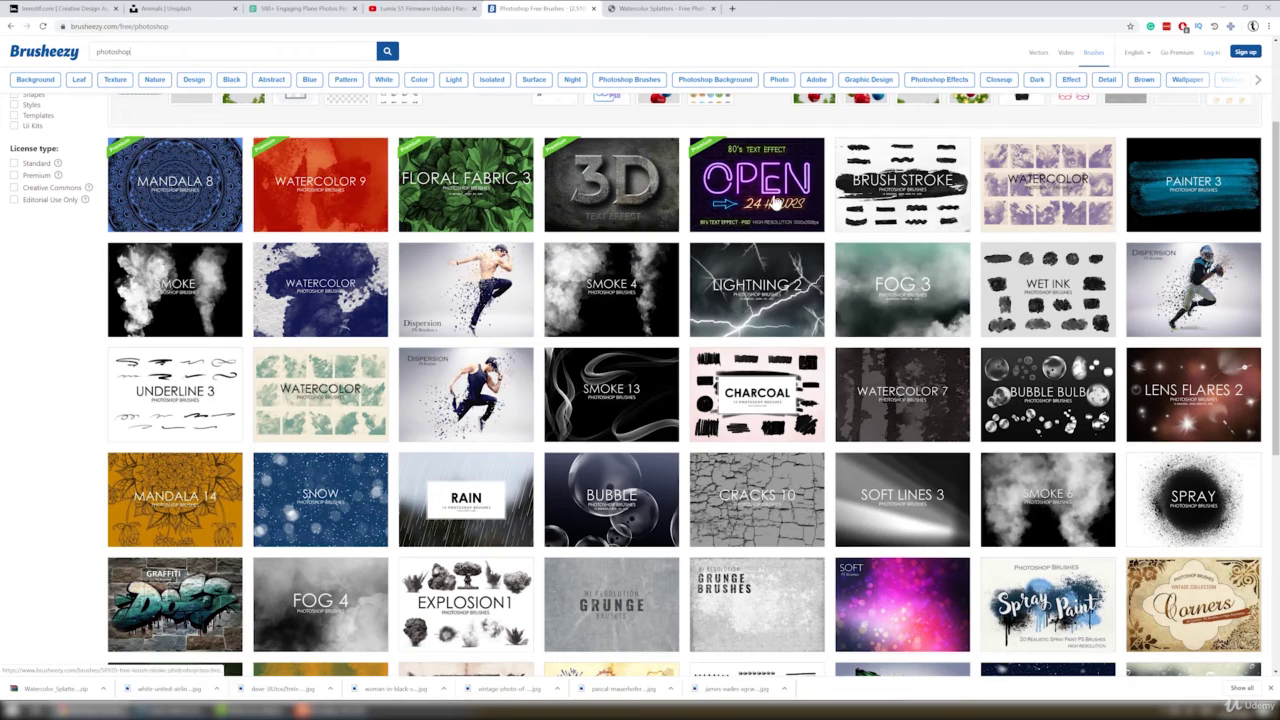
- Browse the free Photoshop brush packs on the Brusheezy page in the browser, and return to Photoshop
{"action": "scroll", "coordinate": [745, 250], "scroll_direction": "down", "scroll_amount": 3}
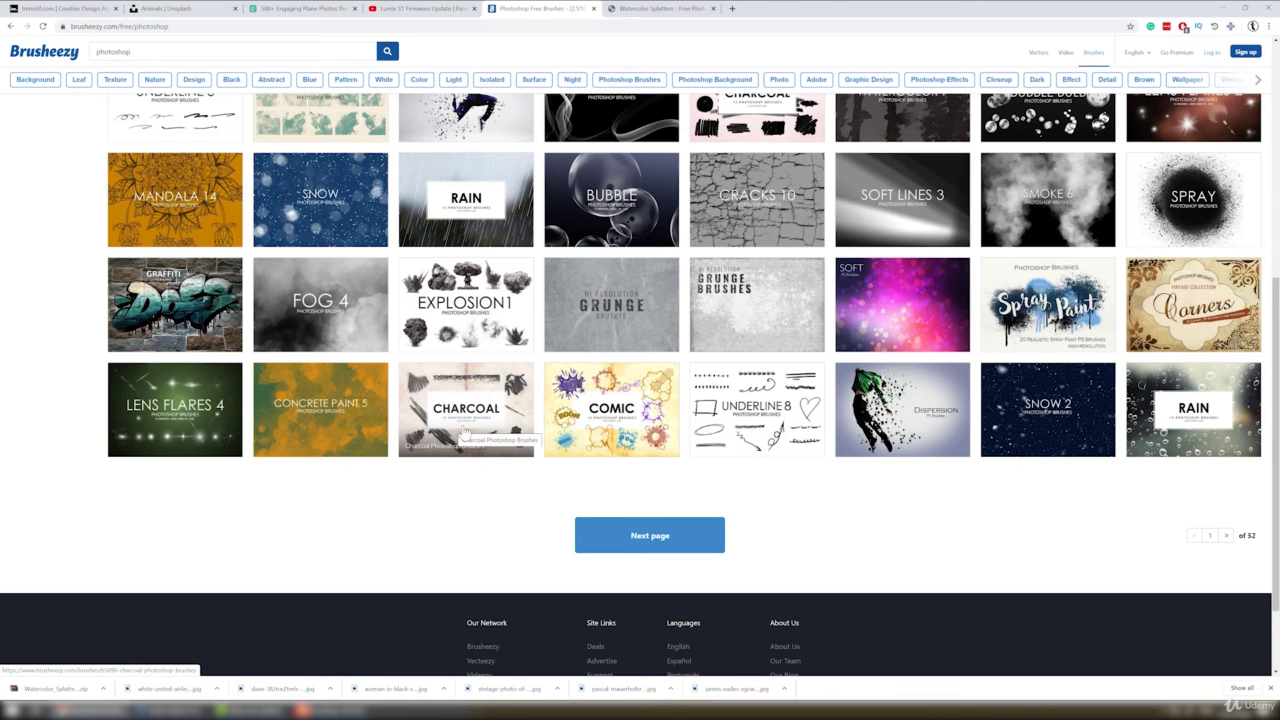
{"action": "scroll", "coordinate": [472, 426], "scroll_direction": "up", "scroll_amount": 2}
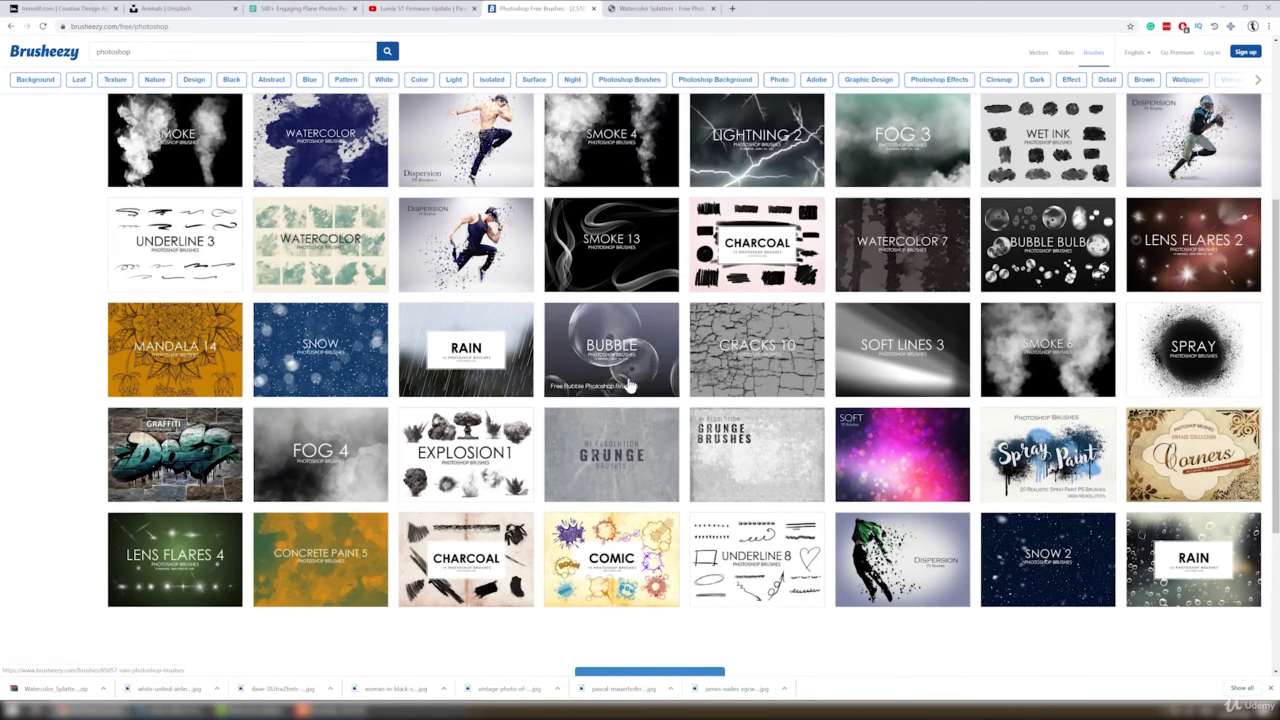
{"action": "left_click", "coordinate": [1222, 10]}
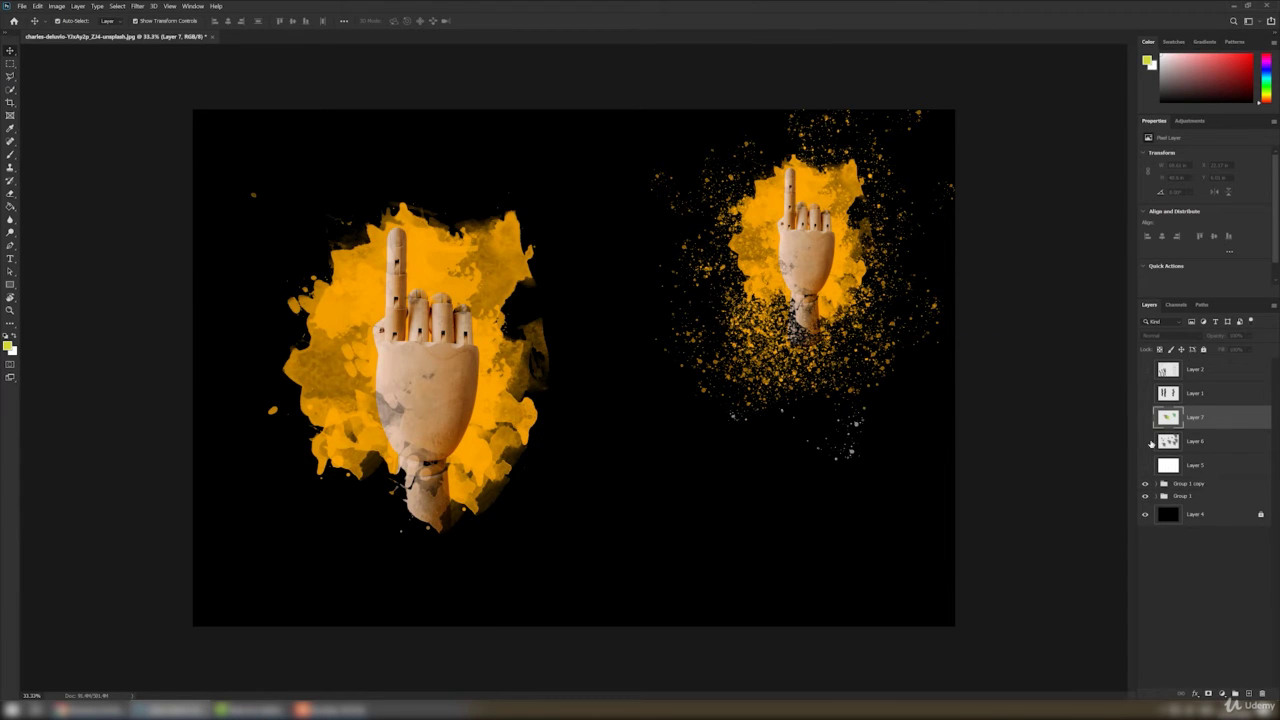
- Hide Group 1 copy and Group 1, add a new layer above Group 1 and activate the Brush tool
{"action": "left_click", "coordinate": [1146, 484]}
{"action": "left_click", "coordinate": [1145, 496]}
{"action": "left_click", "coordinate": [1190, 496]}
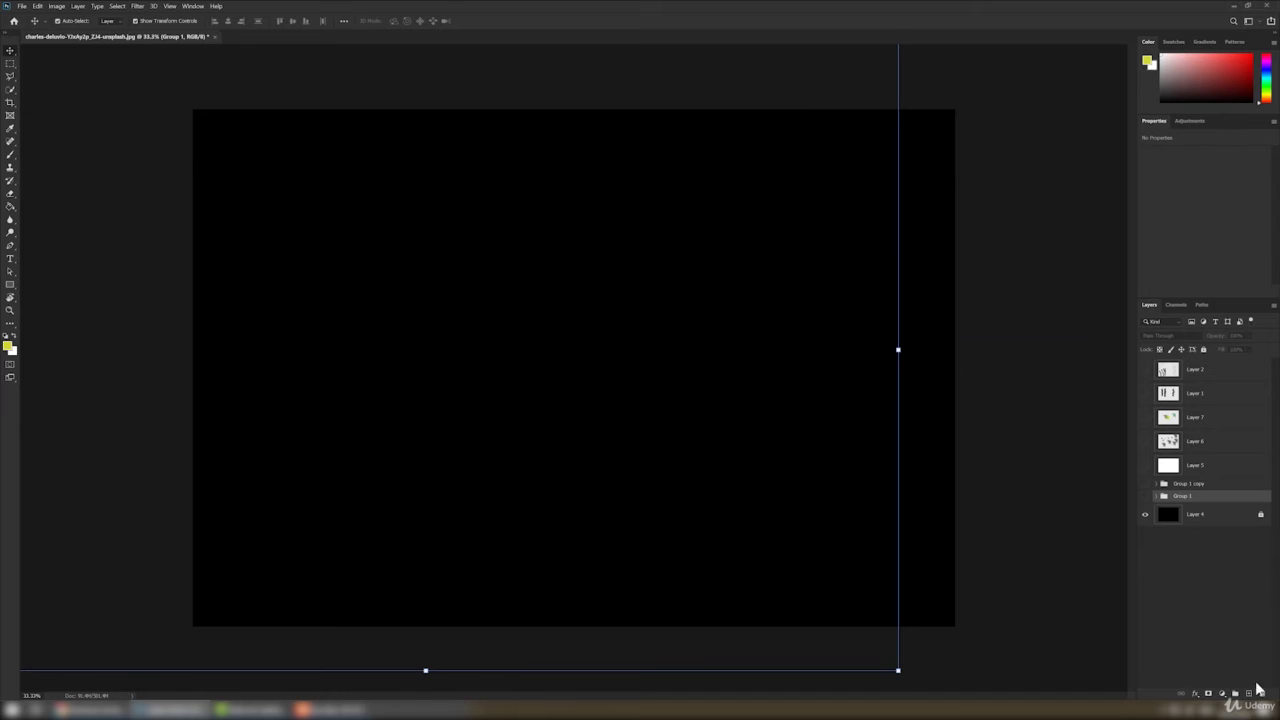
{"action": "left_click", "coordinate": [1248, 693]}
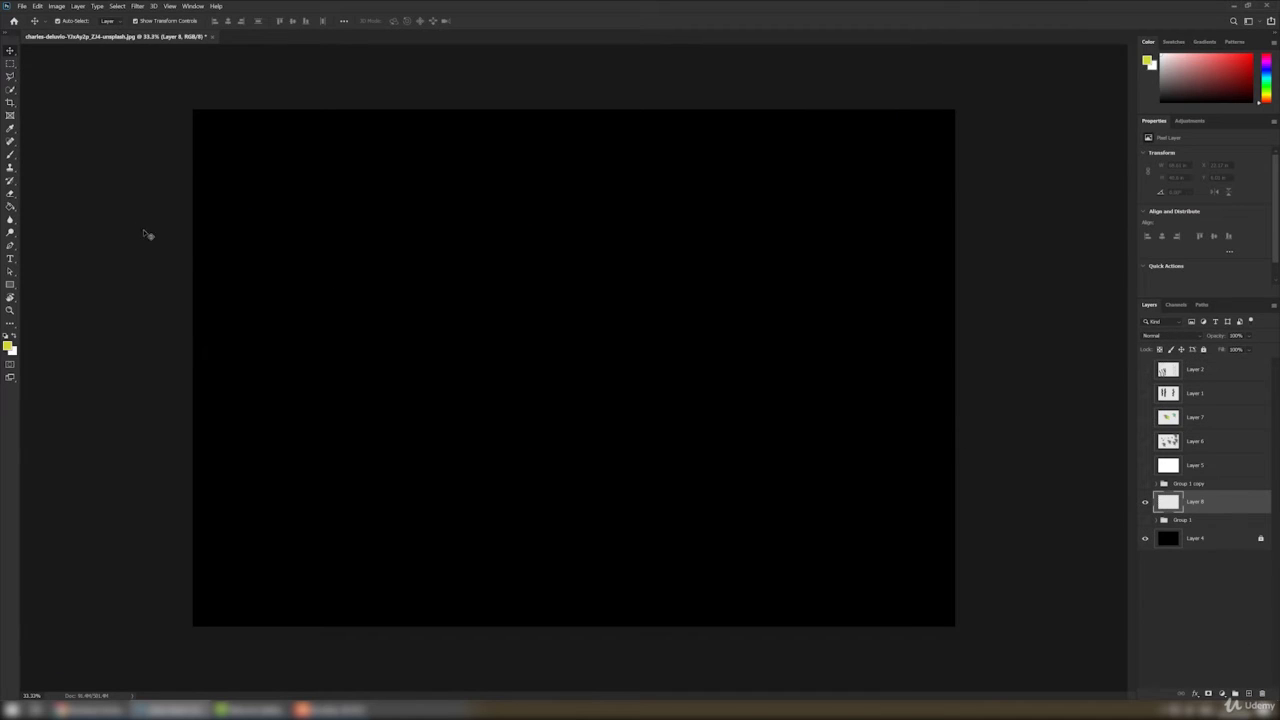
{"action": "left_click", "coordinate": [12, 156]}
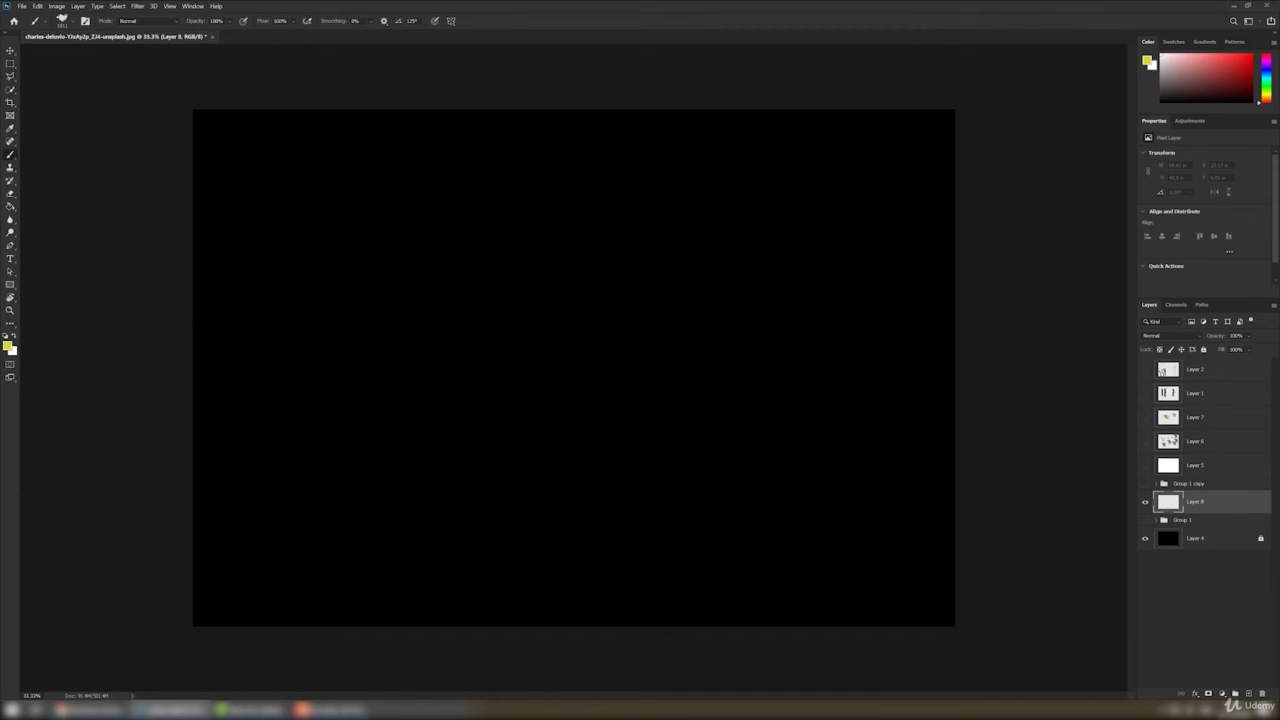
- Display the brush presets and the brush settings as separate floating windows, with the presets window enlarged
{"action": "left_click", "coordinate": [193, 6]}
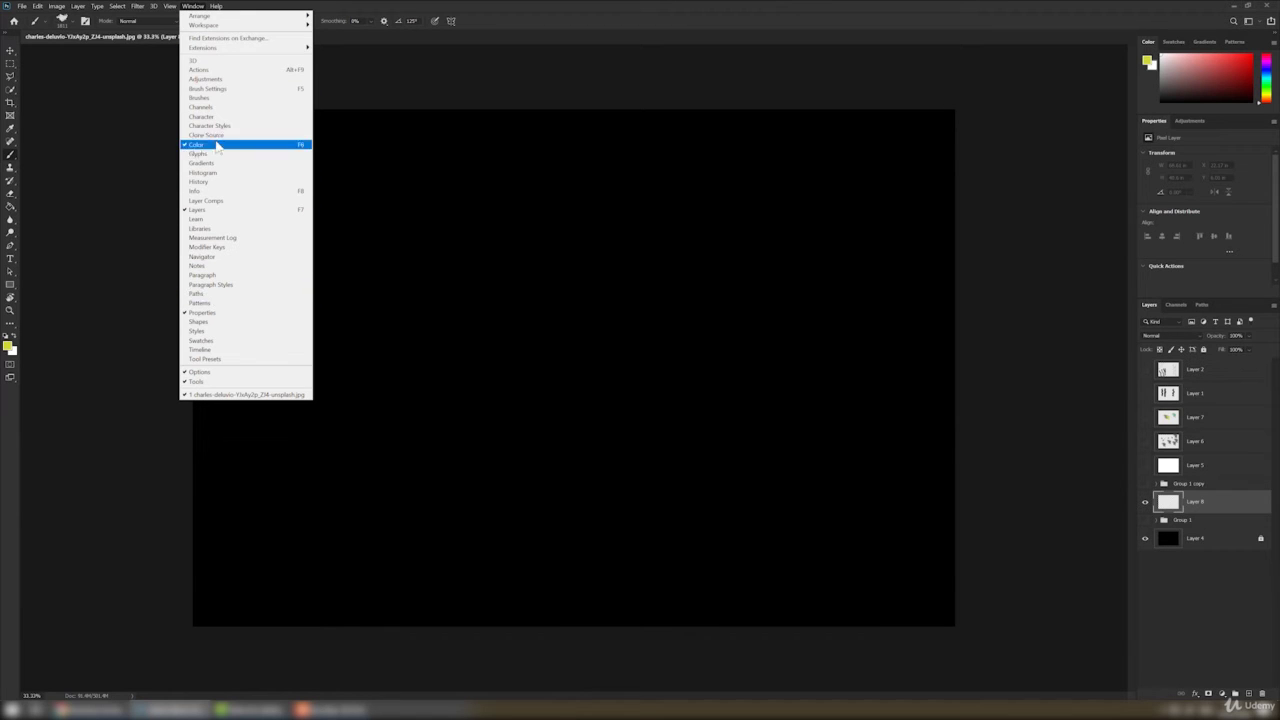
{"action": "left_click", "coordinate": [214, 98]}
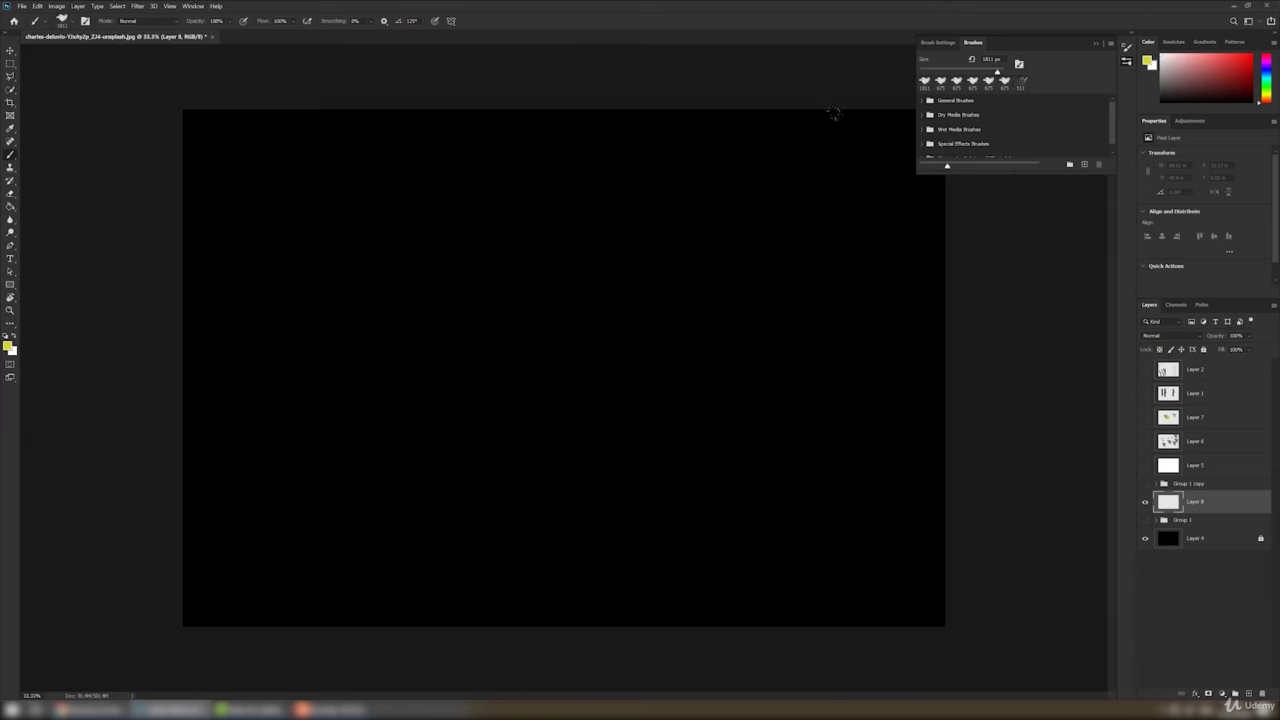
{"action": "left_click_drag", "start_coordinate": [972, 45], "coordinate": [703, 105]}
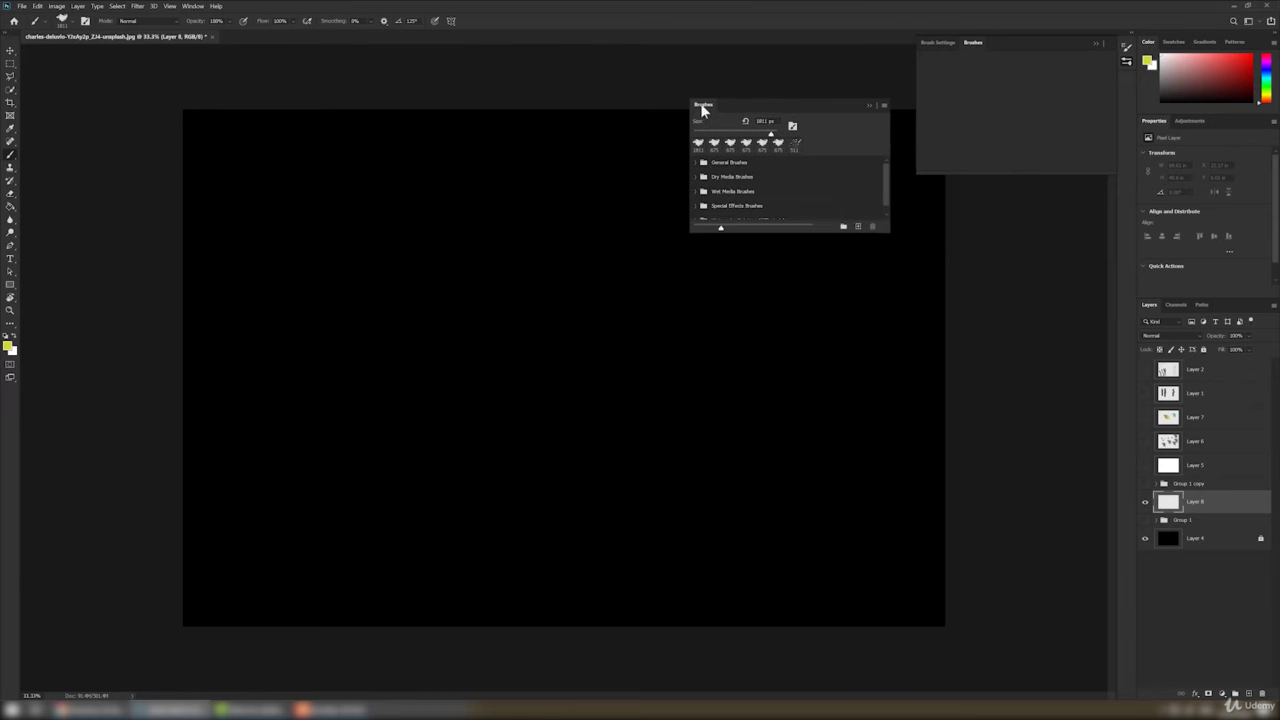
{"action": "left_click_drag", "start_coordinate": [889, 236], "coordinate": [867, 488]}
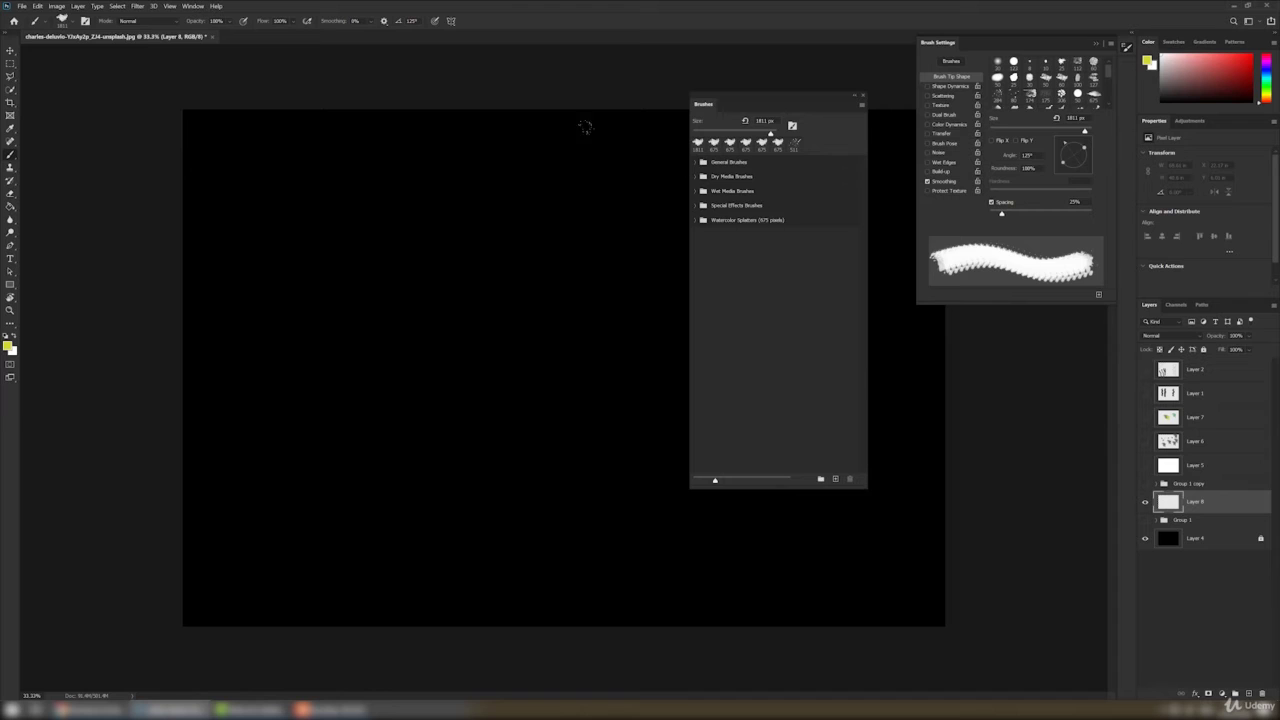
{"action": "right_click", "coordinate": [377, 157]}
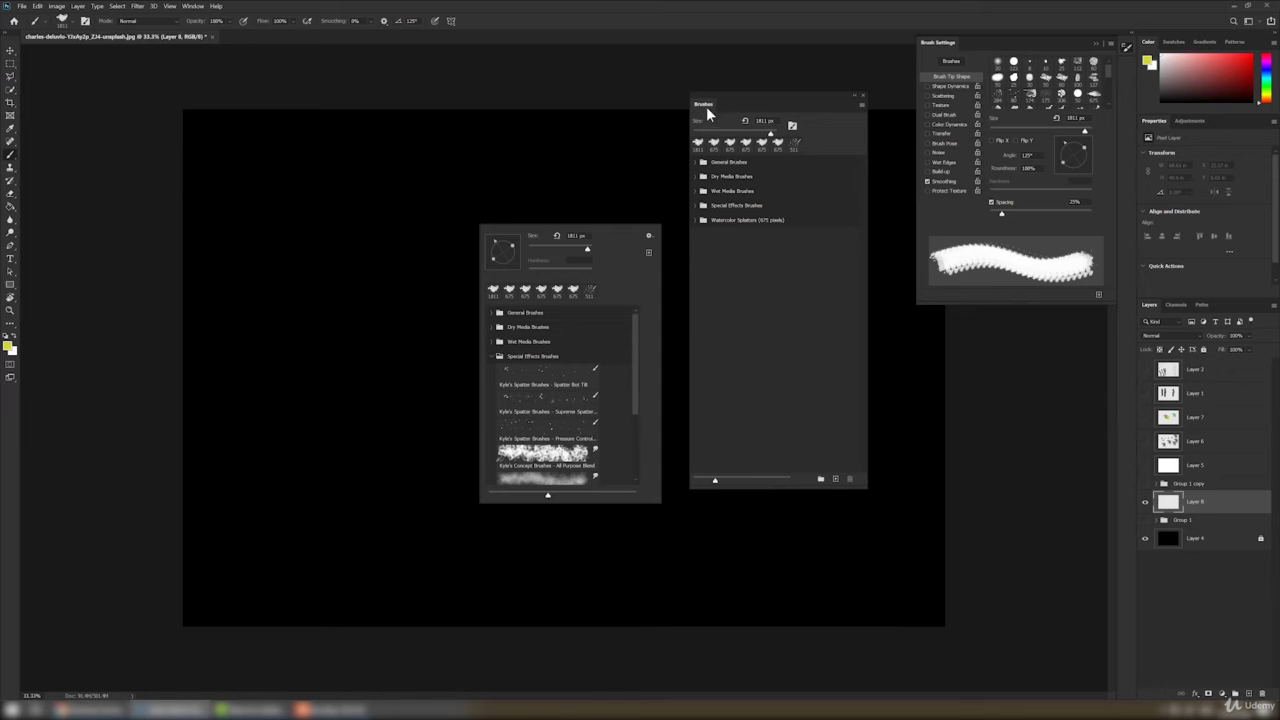
{"action": "left_click_drag", "start_coordinate": [943, 42], "coordinate": [490, 118]}
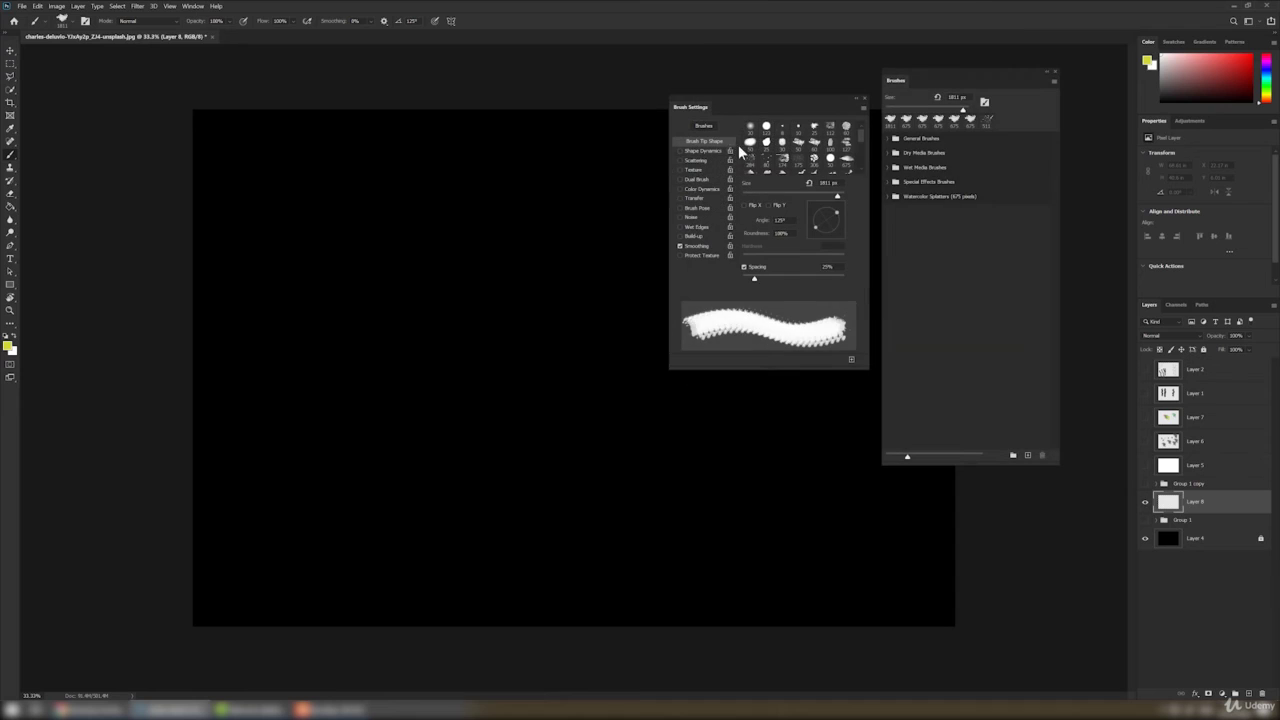
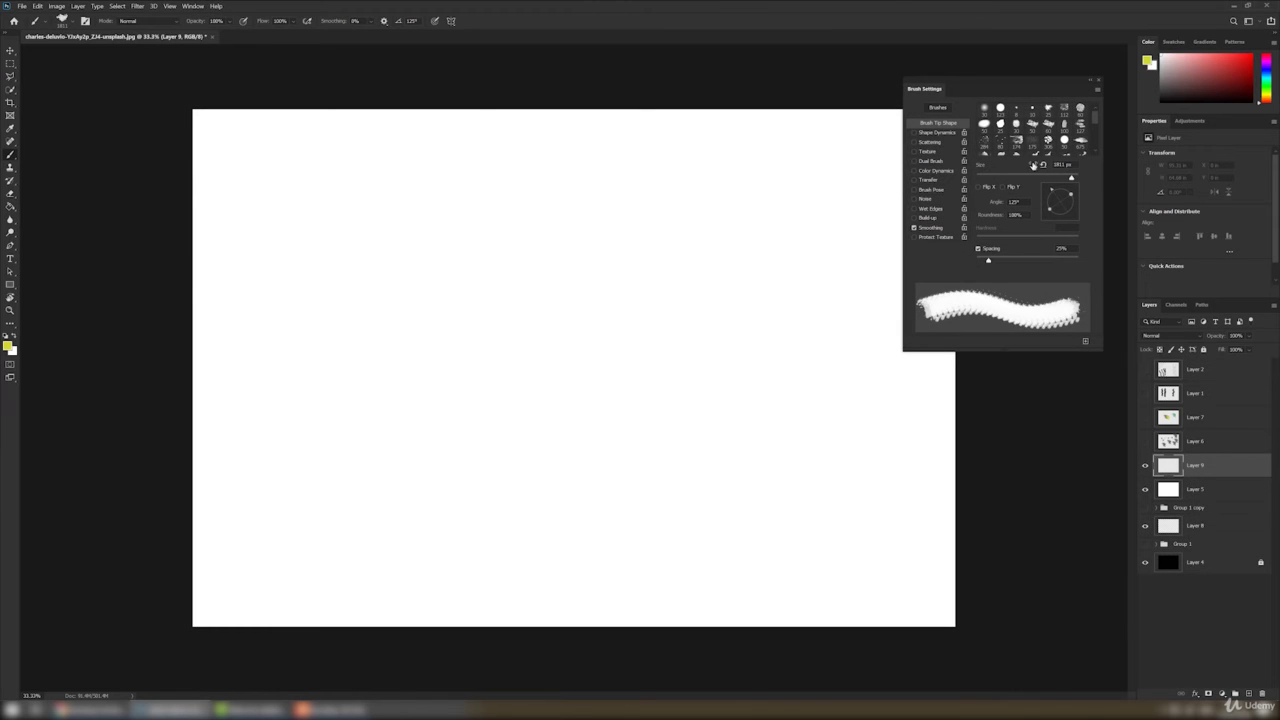
- Choose a 675 px watercolor splatter tip, enlarge it to 2253 px and stamp it at the upper left of the canvas
{"action": "scroll", "coordinate": [1020, 135], "scroll_direction": "down", "scroll_amount": 1}
{"action": "left_click", "coordinate": [1016, 134]}
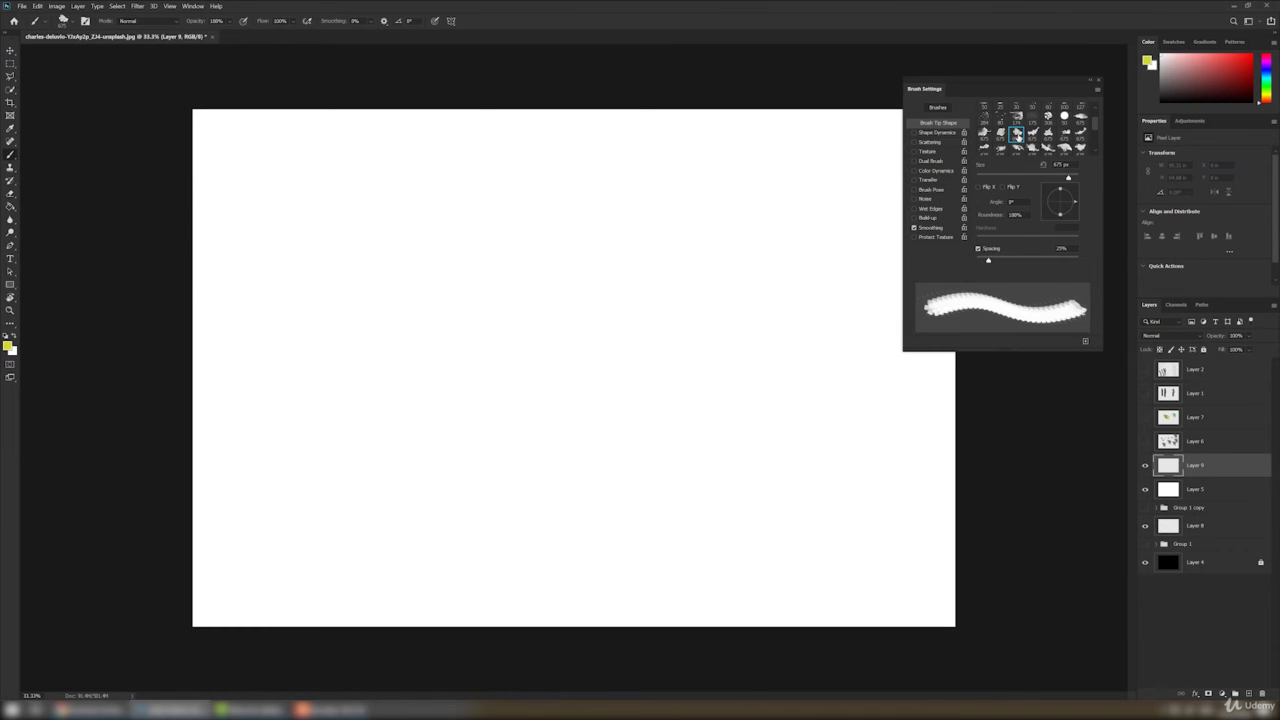
{"action": "left_click", "coordinate": [1070, 177]}
{"action": "left_click_drag", "start_coordinate": [1066, 178], "coordinate": [1072, 176]}
{"action": "left_click", "coordinate": [245, 157]}
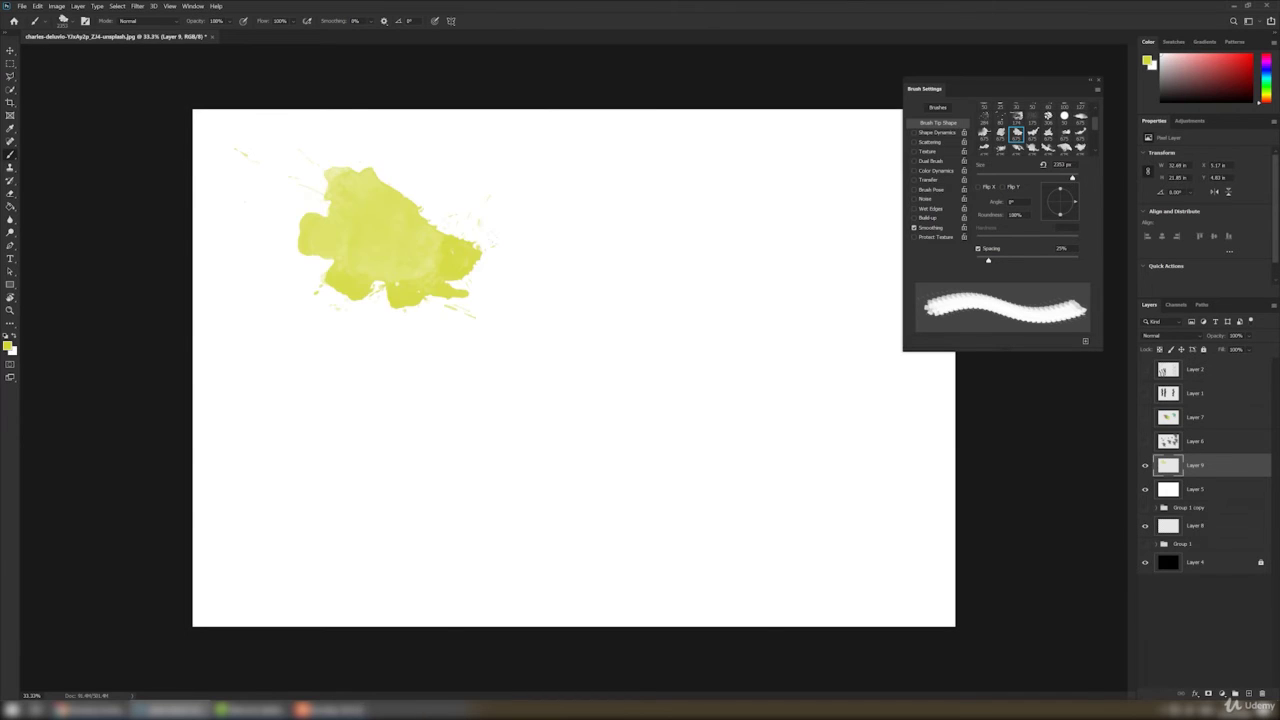
- Stamp one splatter with Flip X at the upper right and one with both Flip X and Flip Y at the lower centre
{"action": "left_click", "coordinate": [986, 185]}
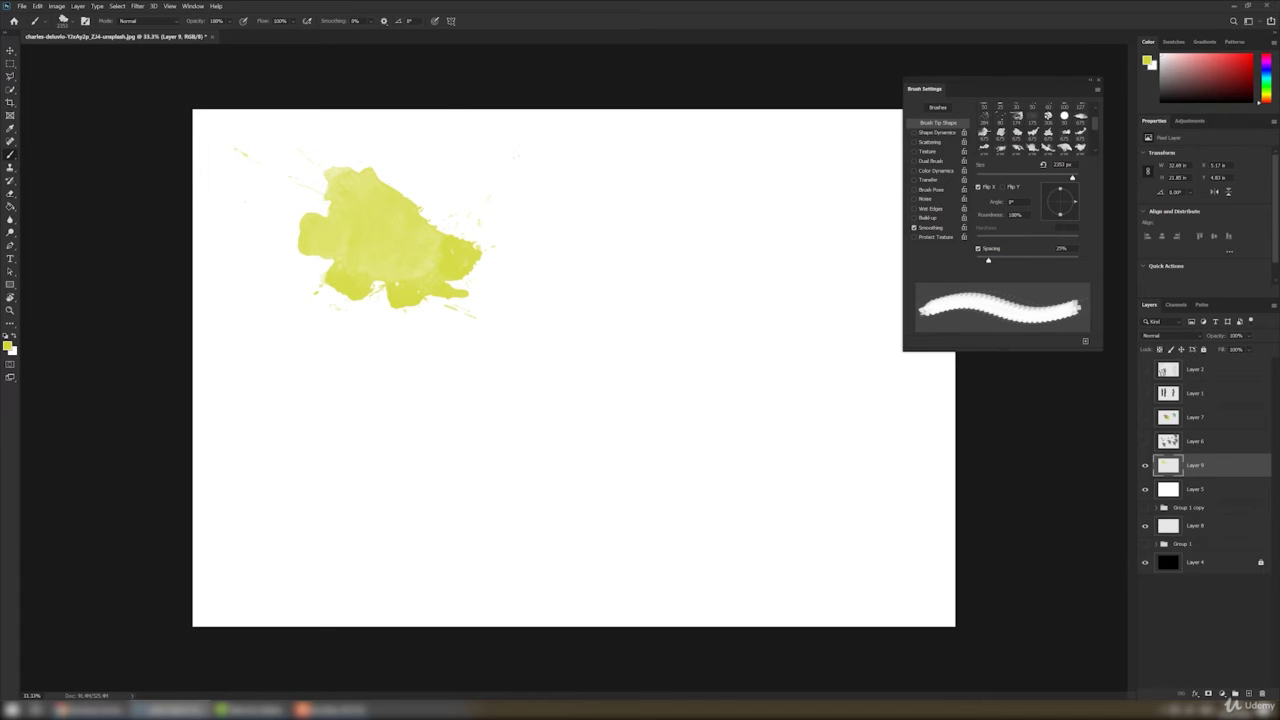
{"action": "left_click", "coordinate": [762, 157]}
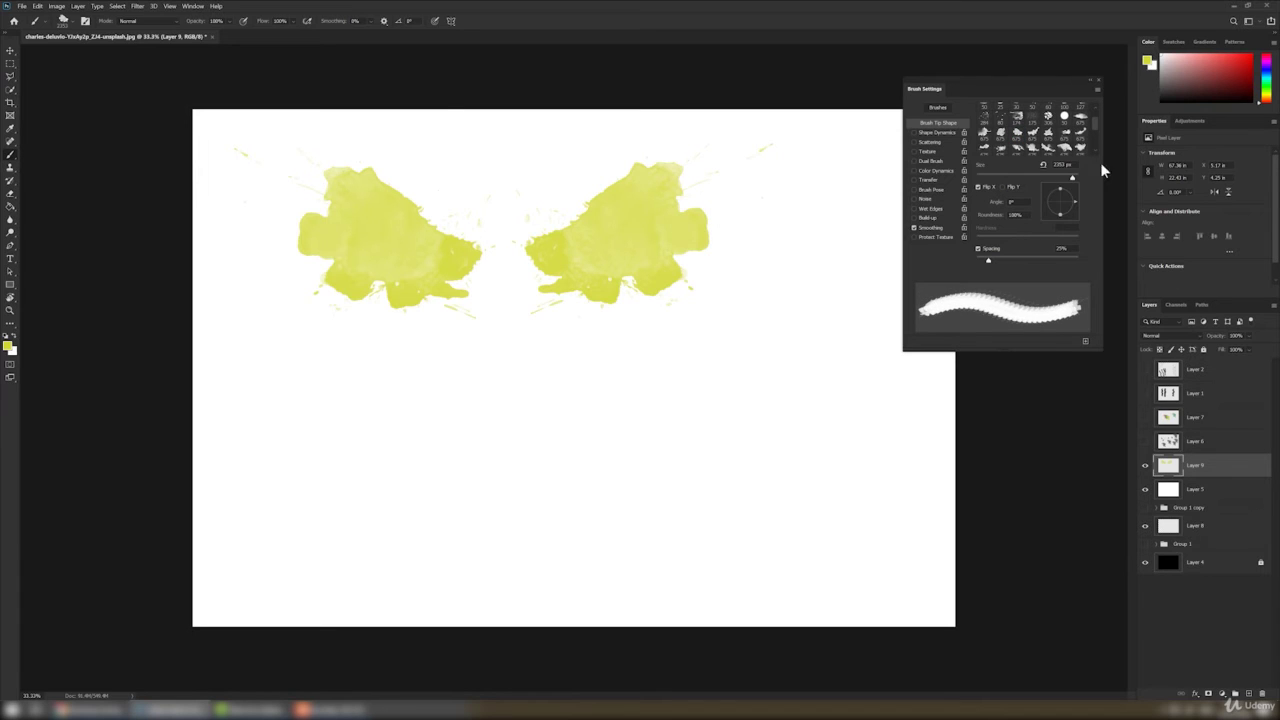
{"action": "left_click", "coordinate": [1002, 186]}
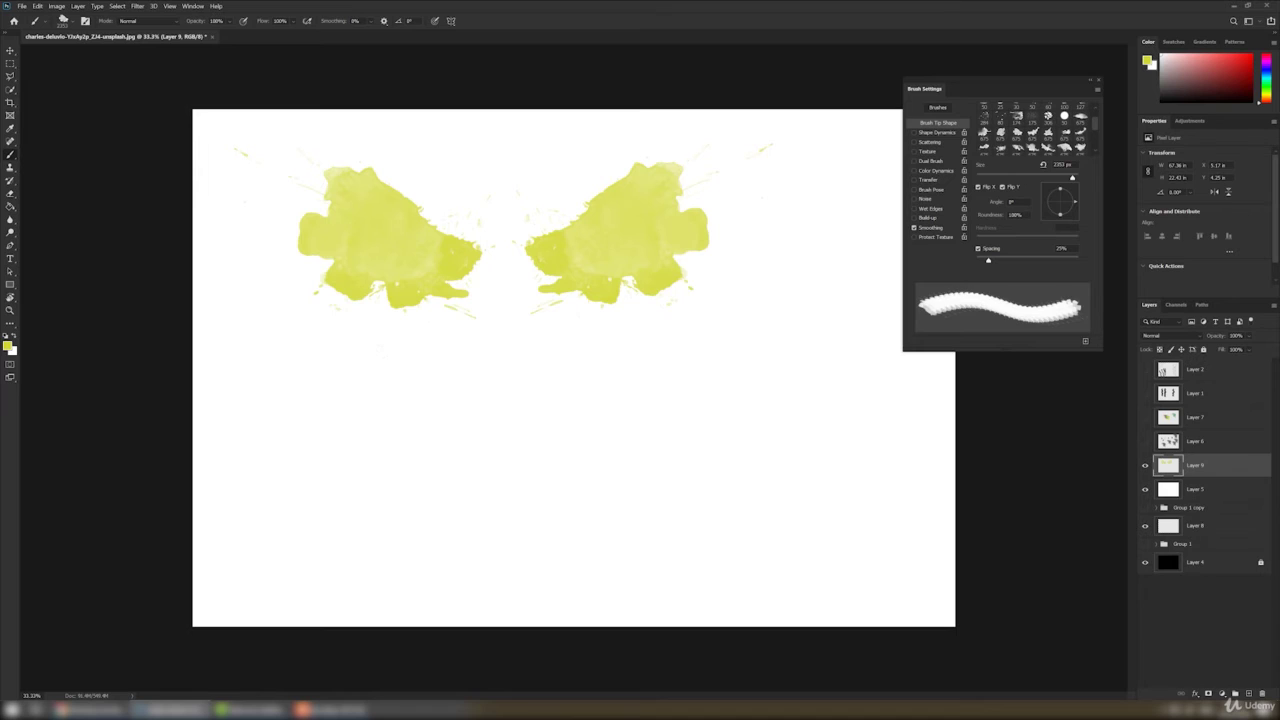
{"action": "left_click", "coordinate": [505, 432]}
{"action": "key", "text": "ctrl+z"}
{"action": "left_click", "coordinate": [487, 438]}
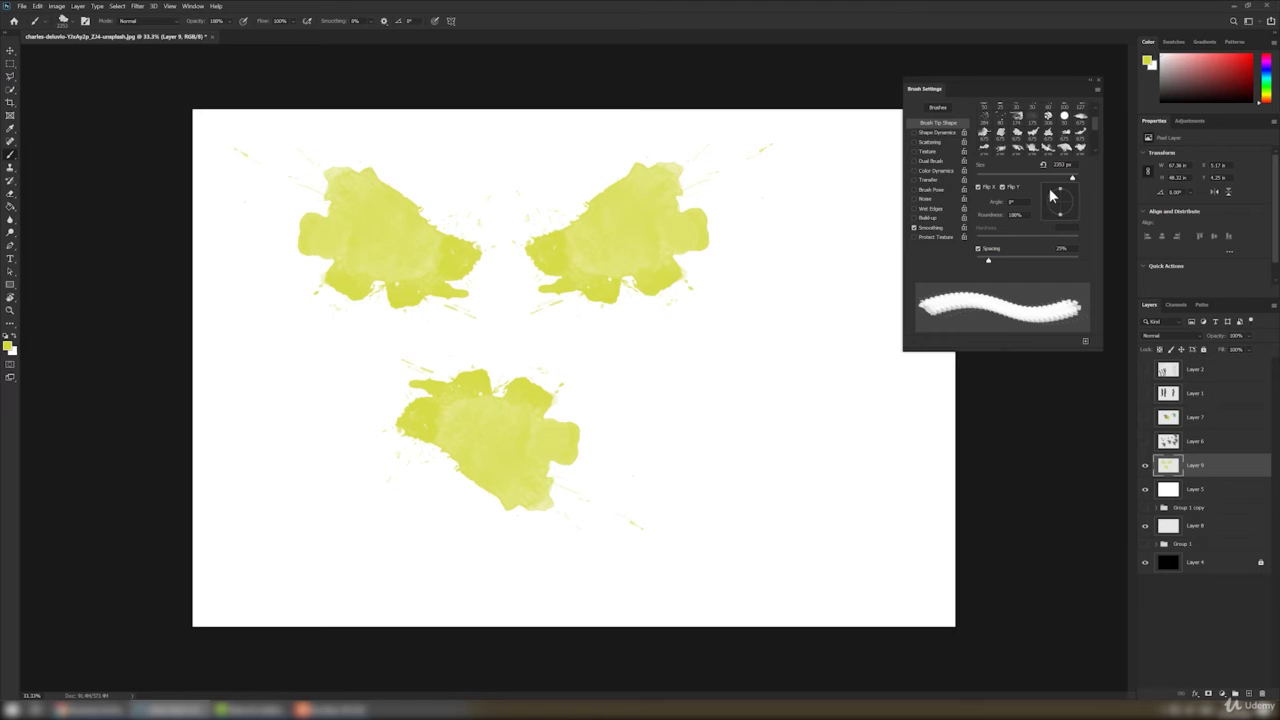
- Turn off both flips, set the brush tip angle to 15° and stamp a splatter at the lower right of the canvas
{"action": "left_click", "coordinate": [1002, 187]}
{"action": "left_click", "coordinate": [978, 187]}
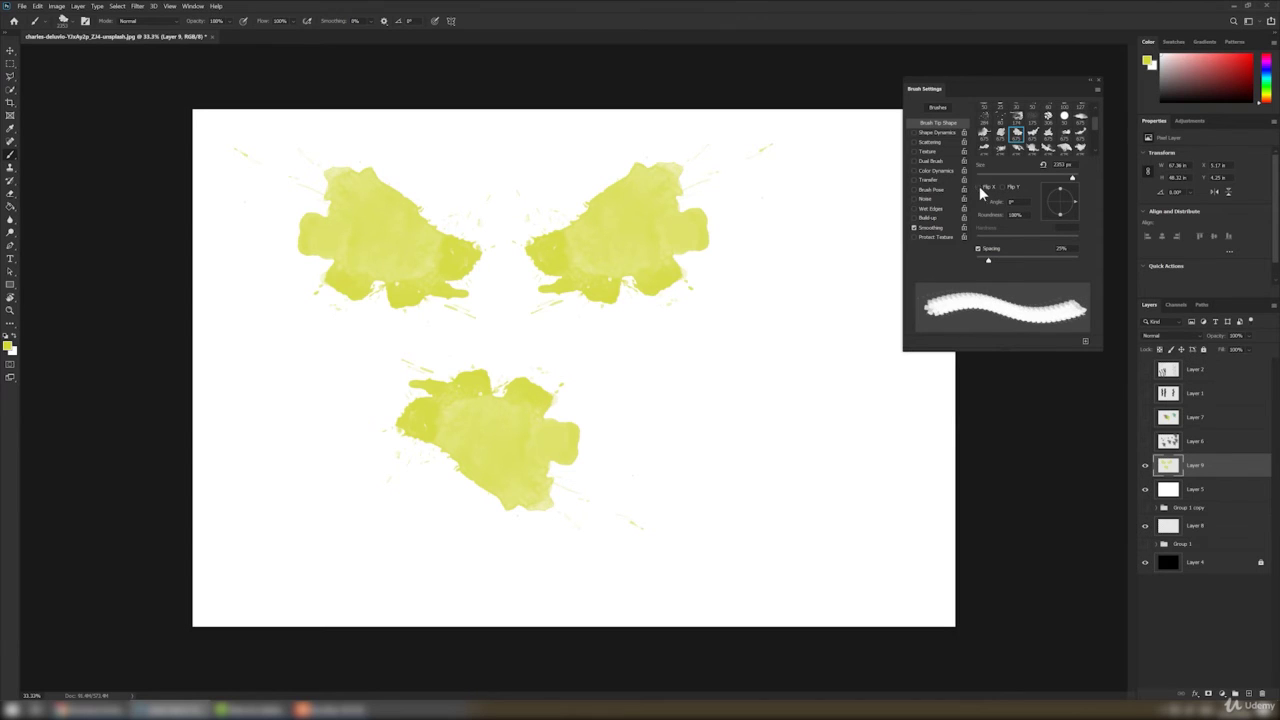
{"action": "mouse_move", "coordinate": [1077, 205]}
{"action": "left_mouse_down"}
{"action": "mouse_move", "coordinate": [1071, 186]}
{"action": "mouse_move", "coordinate": [1075, 212]}
{"action": "left_mouse_up"}
{"action": "right_click", "coordinate": [916, 348]}
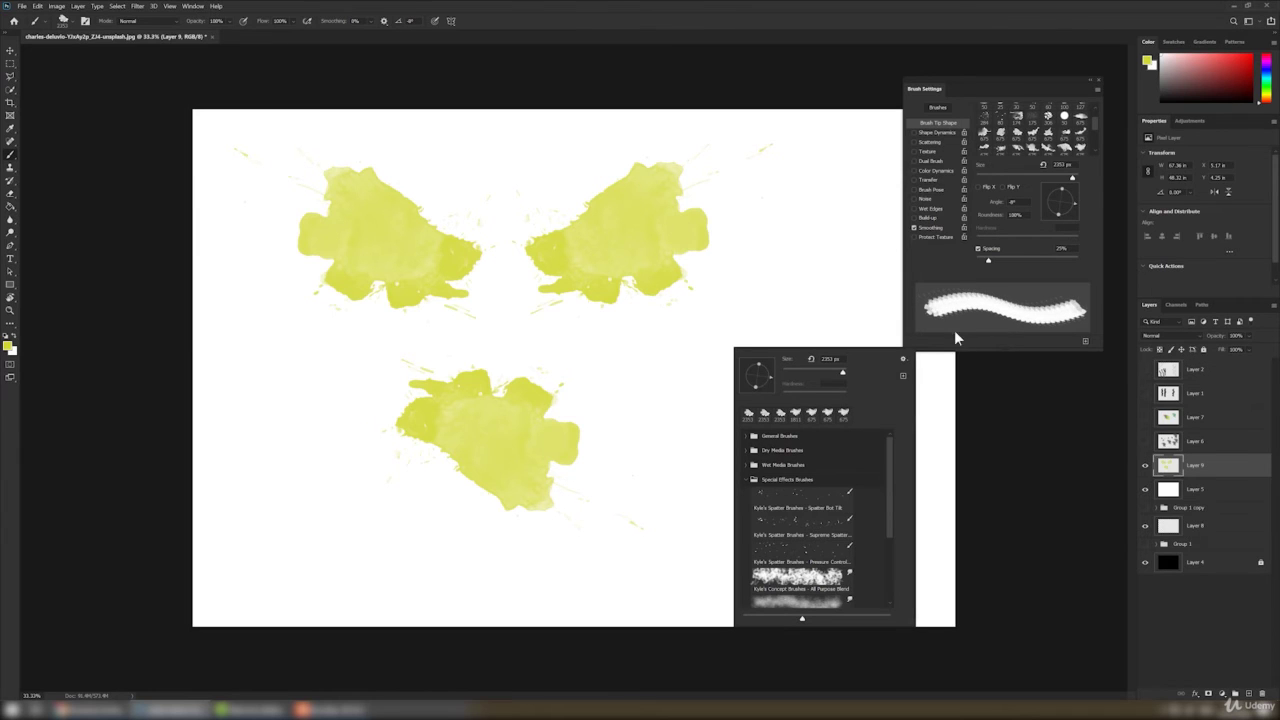
{"action": "left_click", "coordinate": [1012, 202]}
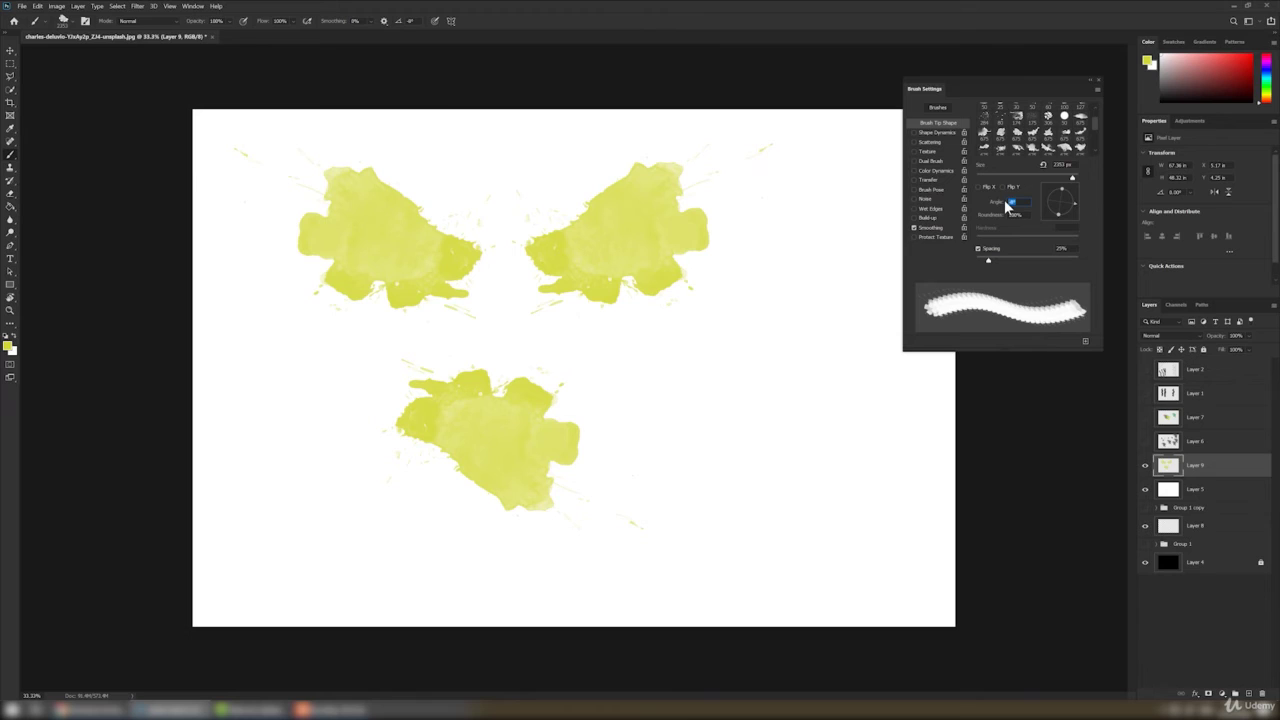
{"action": "type", "text": "15"}
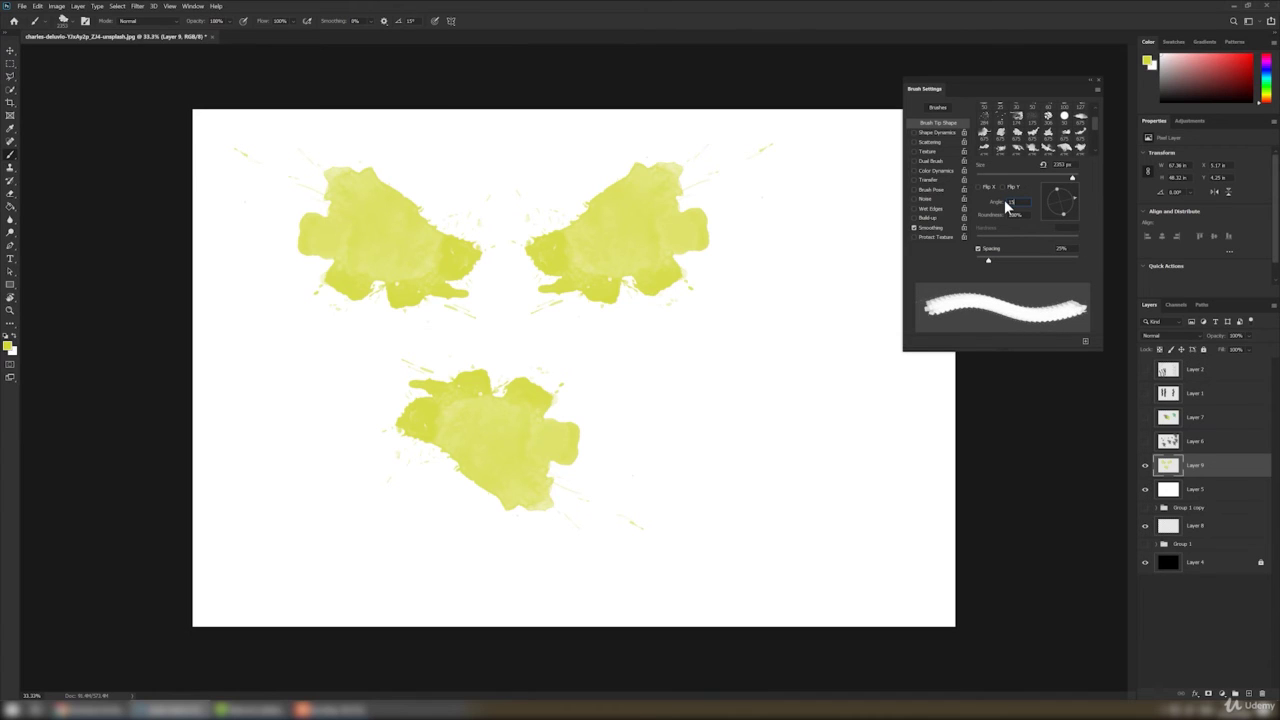
{"action": "key", "text": "Tab"}
{"action": "left_click", "coordinate": [755, 418]}
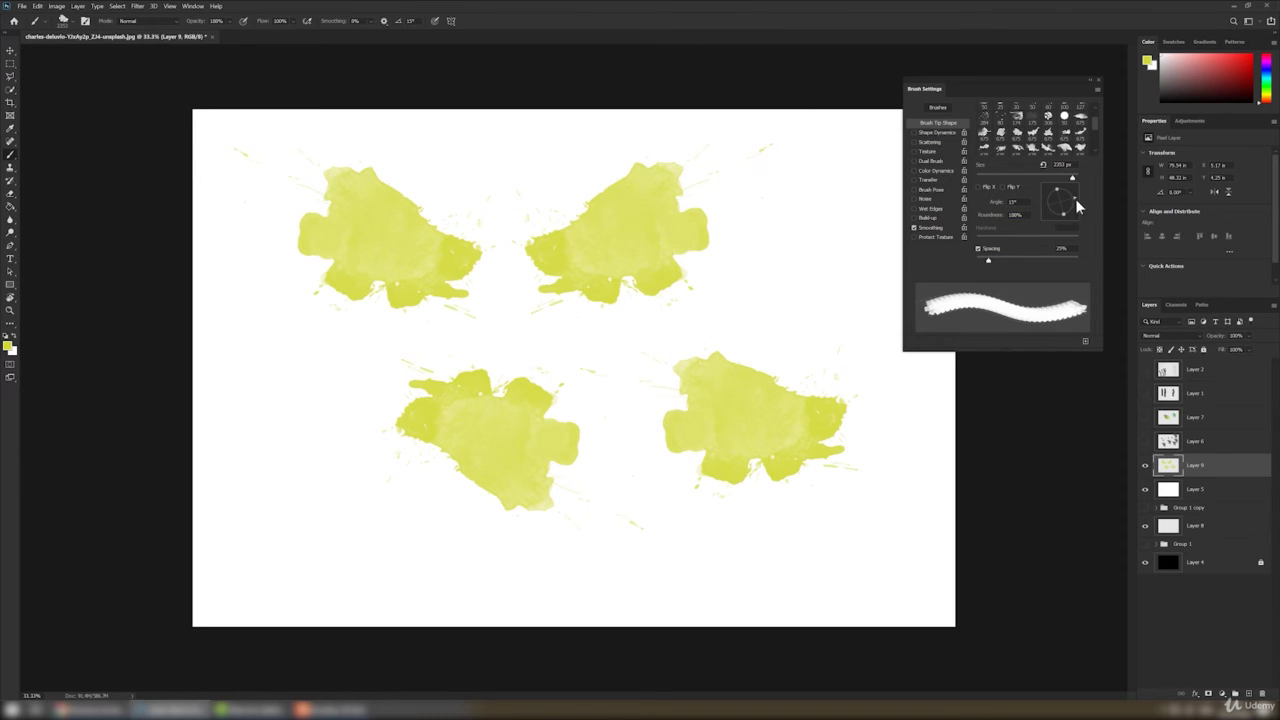
- Rotate the brush tip to 98°, keep its roundness at 100% and widen the spacing to 112%
{"action": "mouse_move", "coordinate": [1065, 218]}
{"action": "left_mouse_down"}
{"action": "mouse_move", "coordinate": [1051, 203]}
{"action": "mouse_move", "coordinate": [1068, 204]}
{"action": "mouse_move", "coordinate": [1053, 205]}
{"action": "left_mouse_up"}
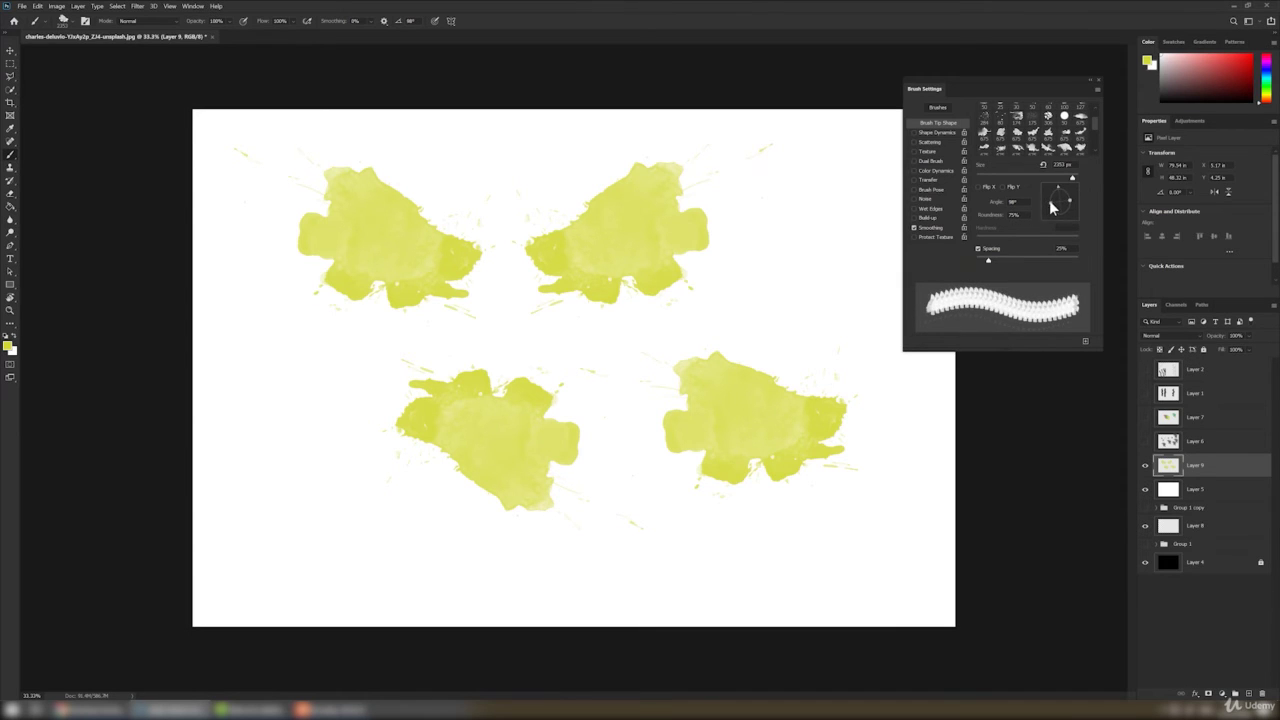
{"action": "right_click", "coordinate": [791, 299]}
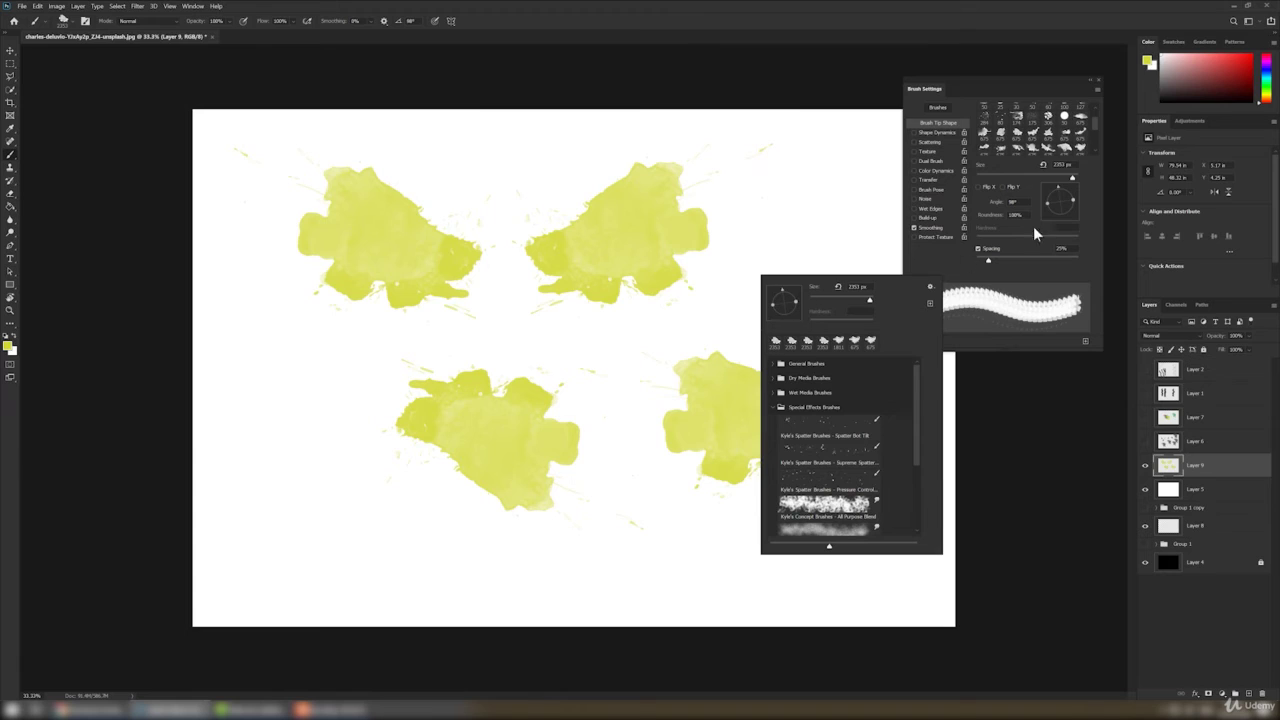
{"action": "left_click", "coordinate": [1096, 231]}
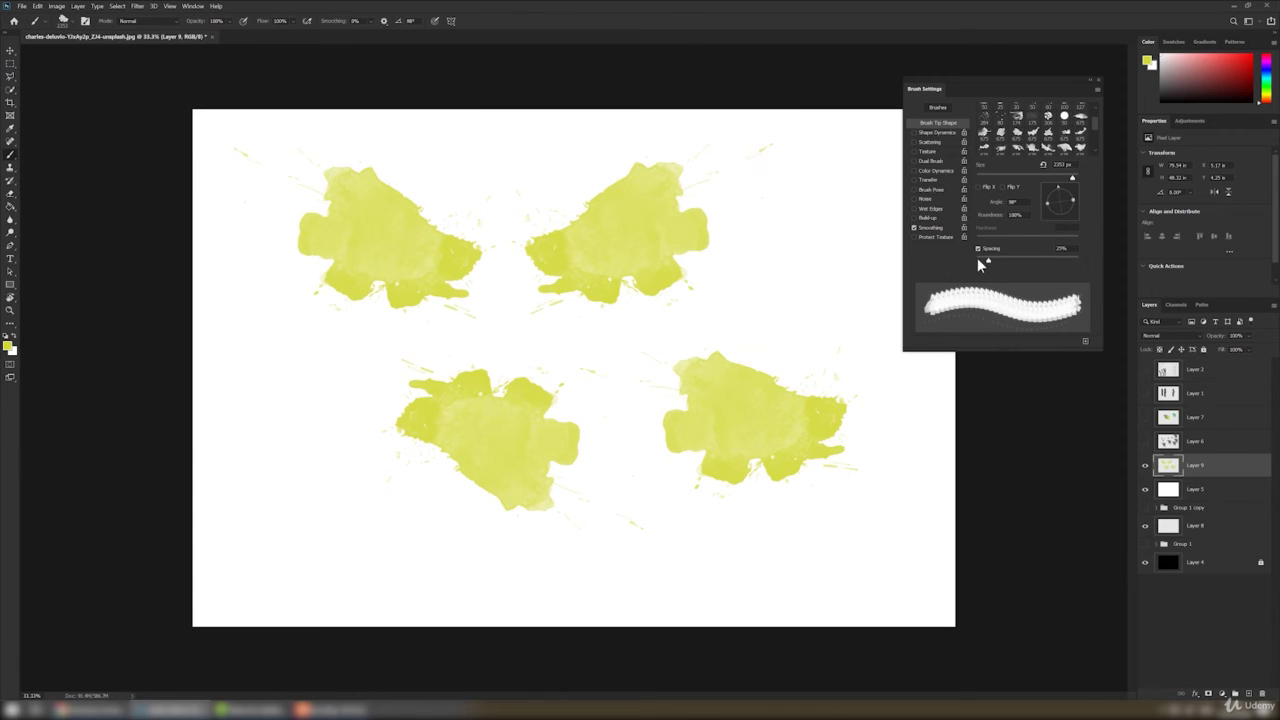
{"action": "mouse_move", "coordinate": [988, 264]}
{"action": "left_mouse_down"}
{"action": "mouse_move", "coordinate": [1015, 262]}
{"action": "mouse_move", "coordinate": [969, 261]}
{"action": "mouse_move", "coordinate": [1047, 262]}
{"action": "mouse_move", "coordinate": [1009, 263]}
{"action": "mouse_move", "coordinate": [1030, 260]}
{"action": "left_mouse_up"}
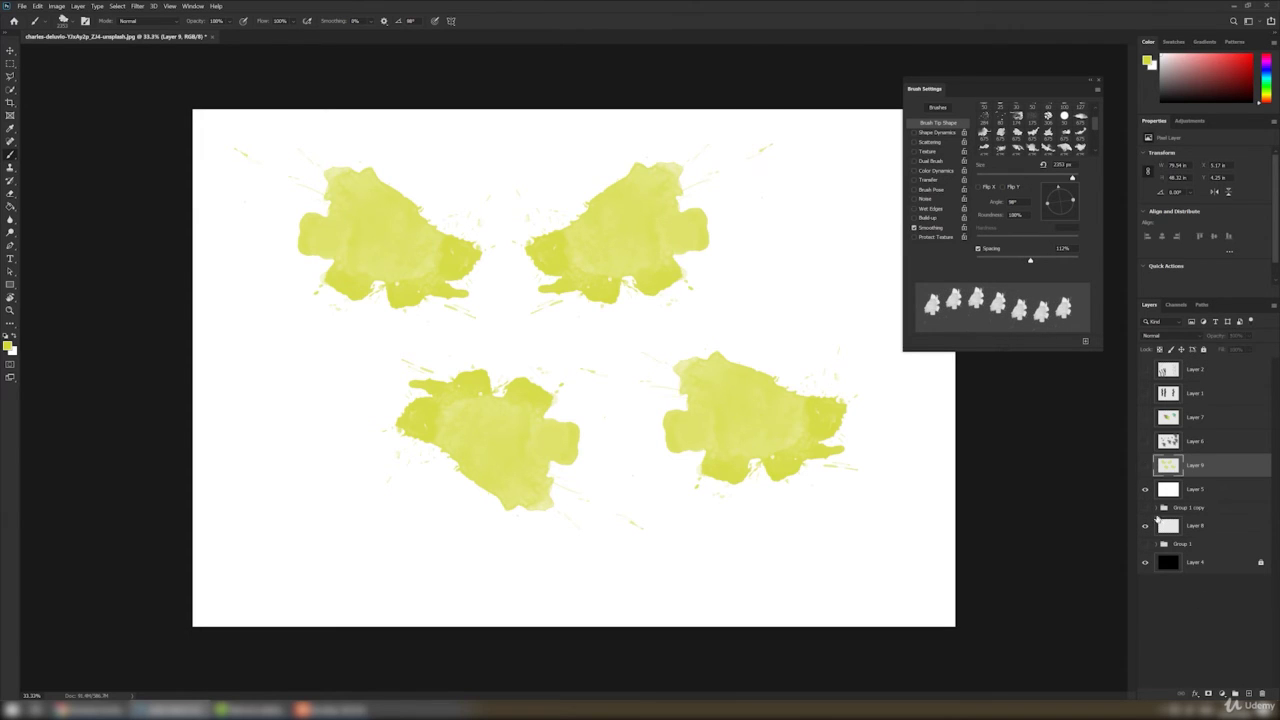
- Hide the yellow splatter layer, add a new layer and set the brush colour to pink #f1155d
{"action": "left_click", "coordinate": [1145, 465]}
{"action": "left_click", "coordinate": [1246, 694]}
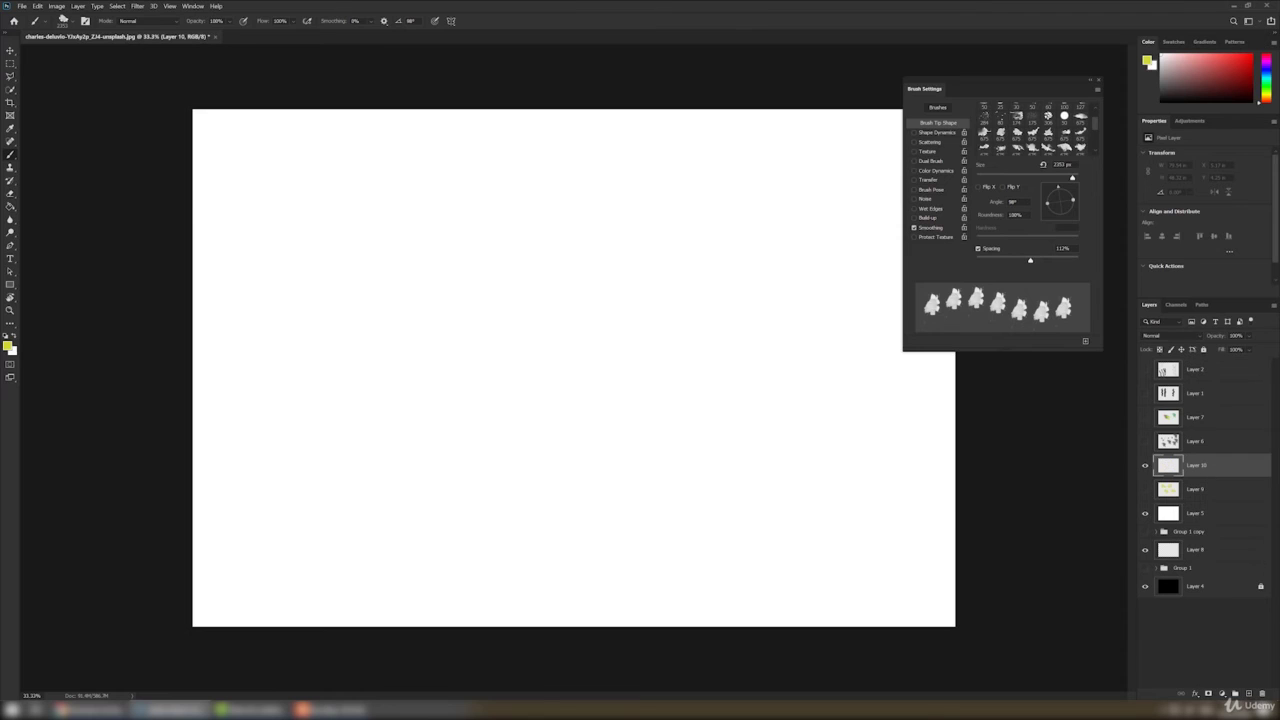
{"action": "left_click", "coordinate": [9, 346]}
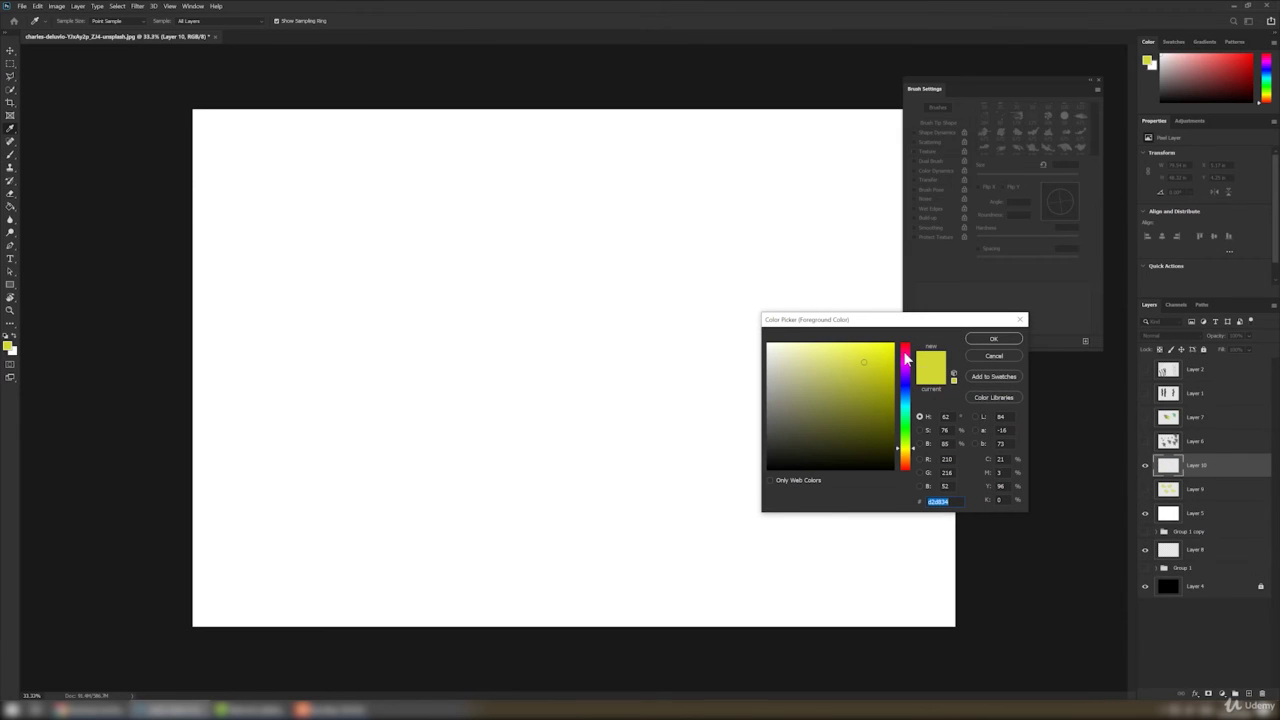
{"action": "left_click", "coordinate": [905, 351]}
{"action": "left_click", "coordinate": [883, 349]}
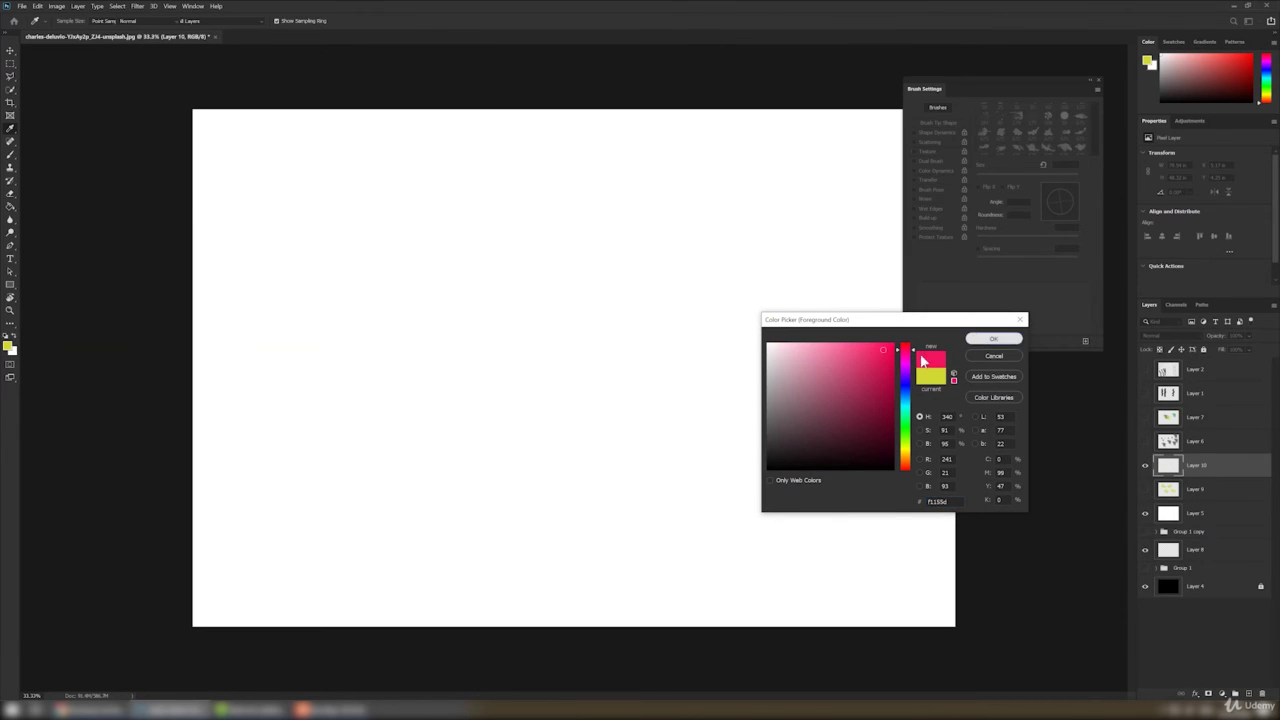
{"action": "key", "text": "Return"}
{"action": "key", "text": "b"}
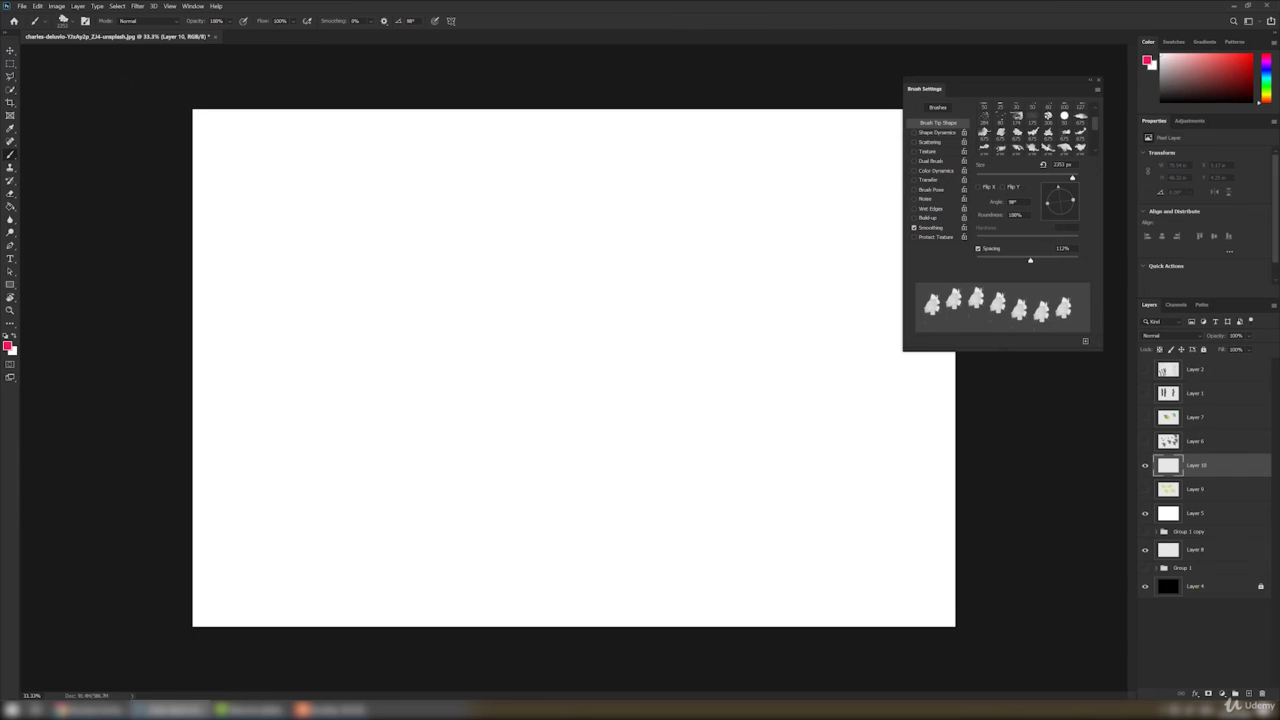
- Paint a row of five separate pink splatters across the upper part of the canvas
{"action": "left_click", "coordinate": [120, 176]}
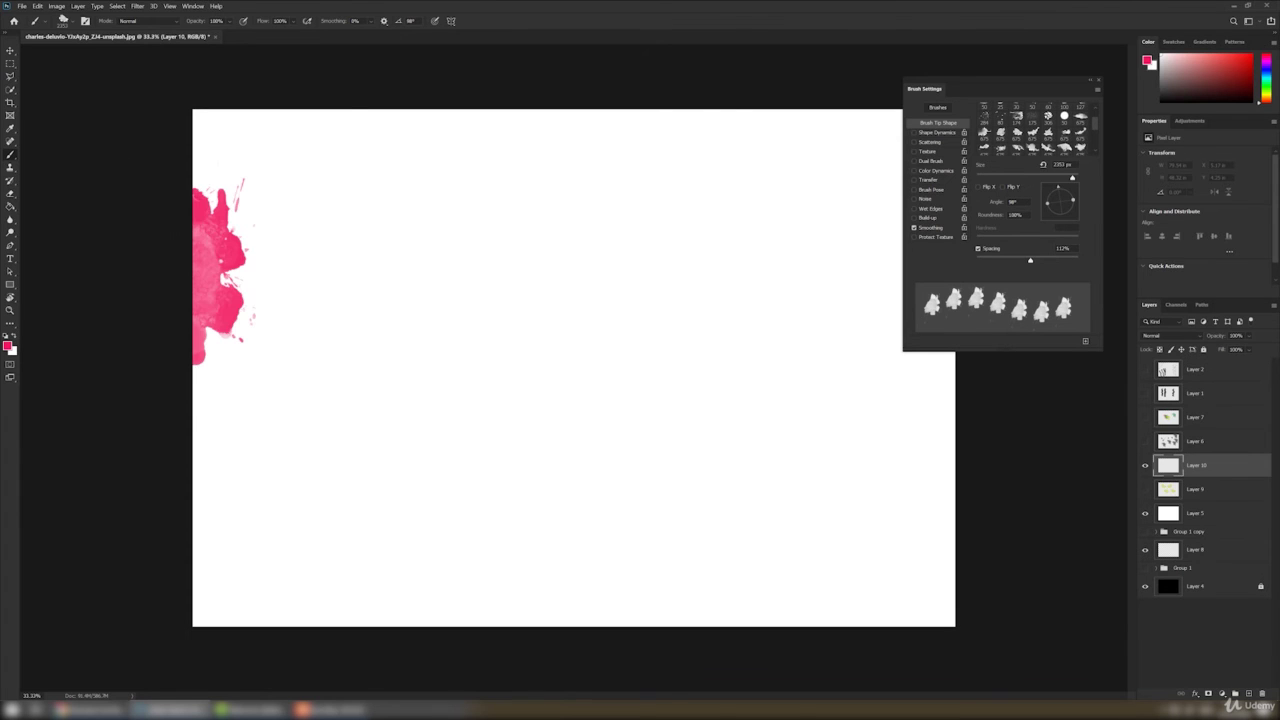
{"action": "left_click", "coordinate": [362, 131]}
{"action": "left_click", "coordinate": [548, 101]}
{"action": "left_click", "coordinate": [728, 163]}
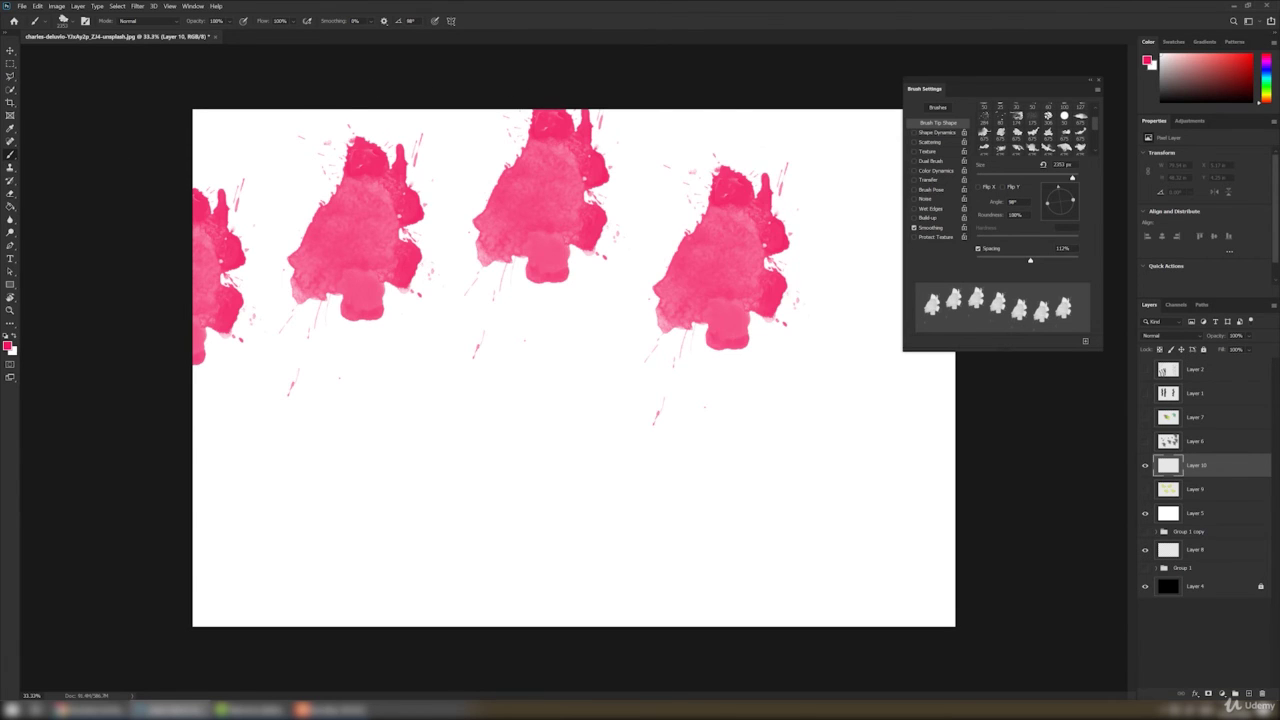
{"action": "left_click", "coordinate": [893, 250]}
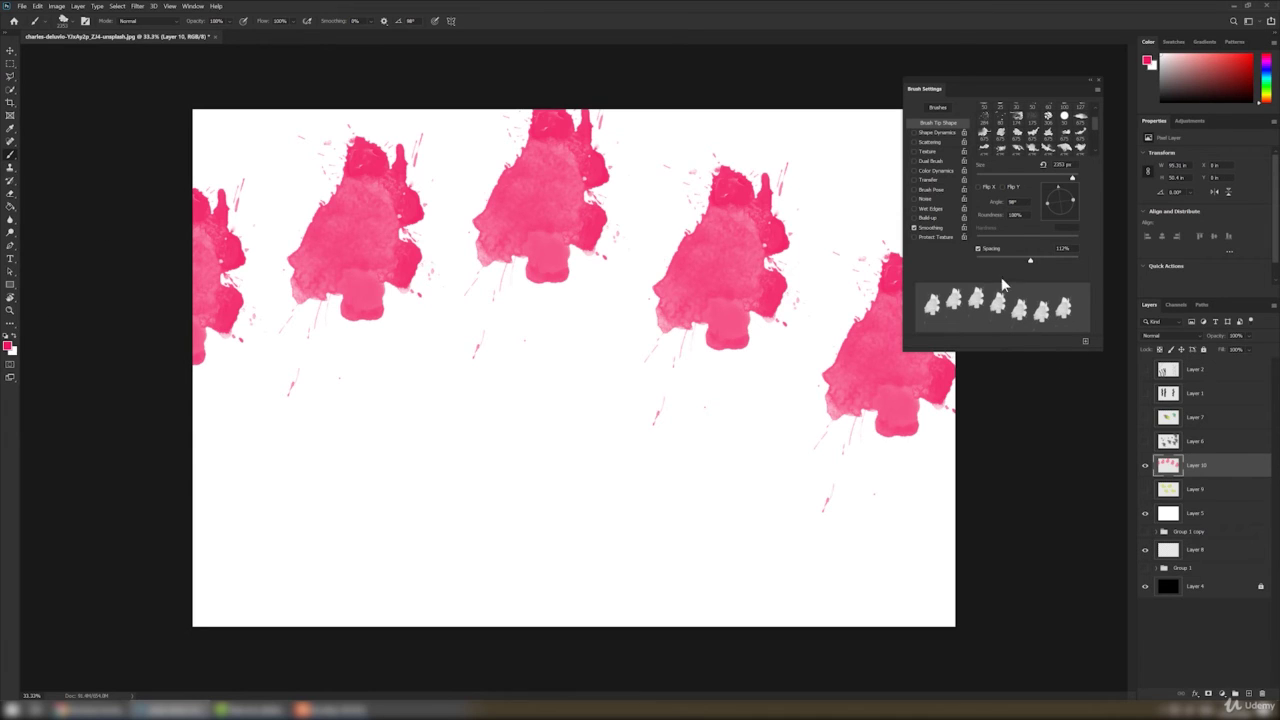
- Paint a splatter row across the lower canvas with 49% spacing and a dense band across the middle with 16% spacing
{"action": "left_click_drag", "start_coordinate": [1026, 259], "coordinate": [1010, 260]}
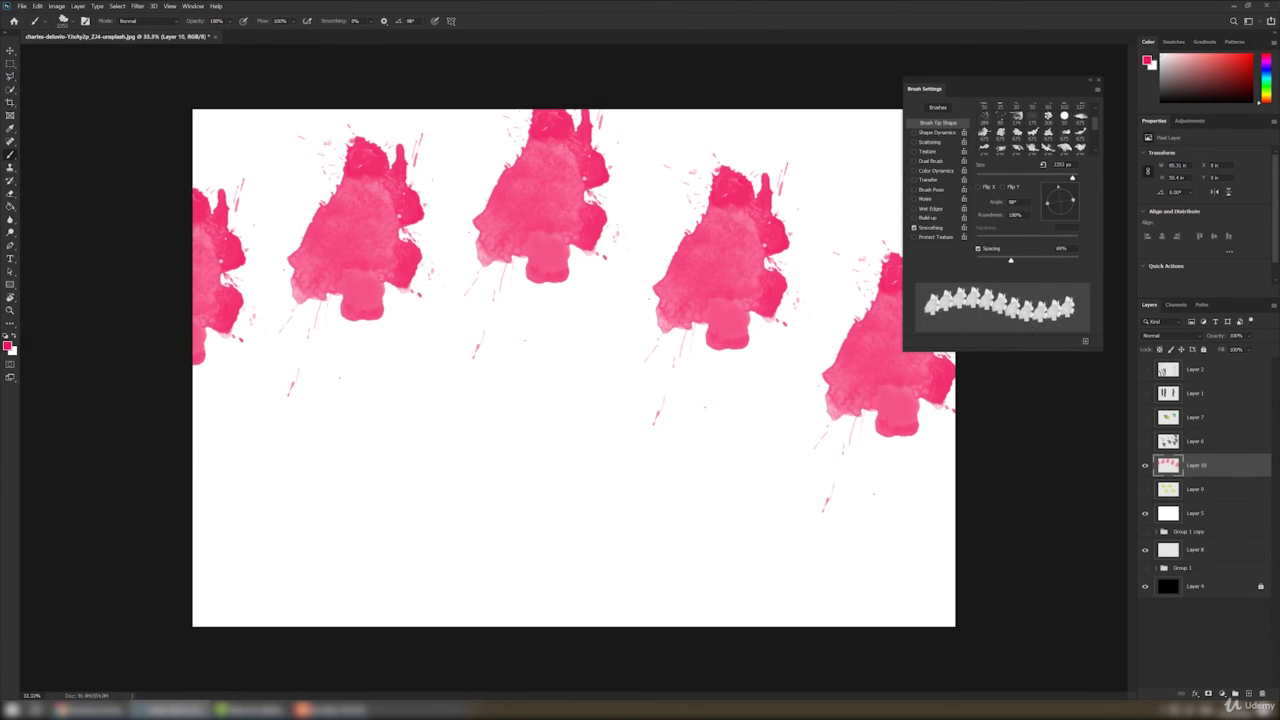
{"action": "mouse_move", "coordinate": [195, 380]}
{"action": "left_mouse_down"}
{"action": "mouse_move", "coordinate": [225, 385]}
{"action": "mouse_move", "coordinate": [305, 357]}
{"action": "mouse_move", "coordinate": [425, 370]}
{"action": "mouse_move", "coordinate": [525, 430]}
{"action": "mouse_move", "coordinate": [740, 440]}
{"action": "left_mouse_up"}
{"action": "left_click_drag", "start_coordinate": [995, 258], "coordinate": [984, 259]}
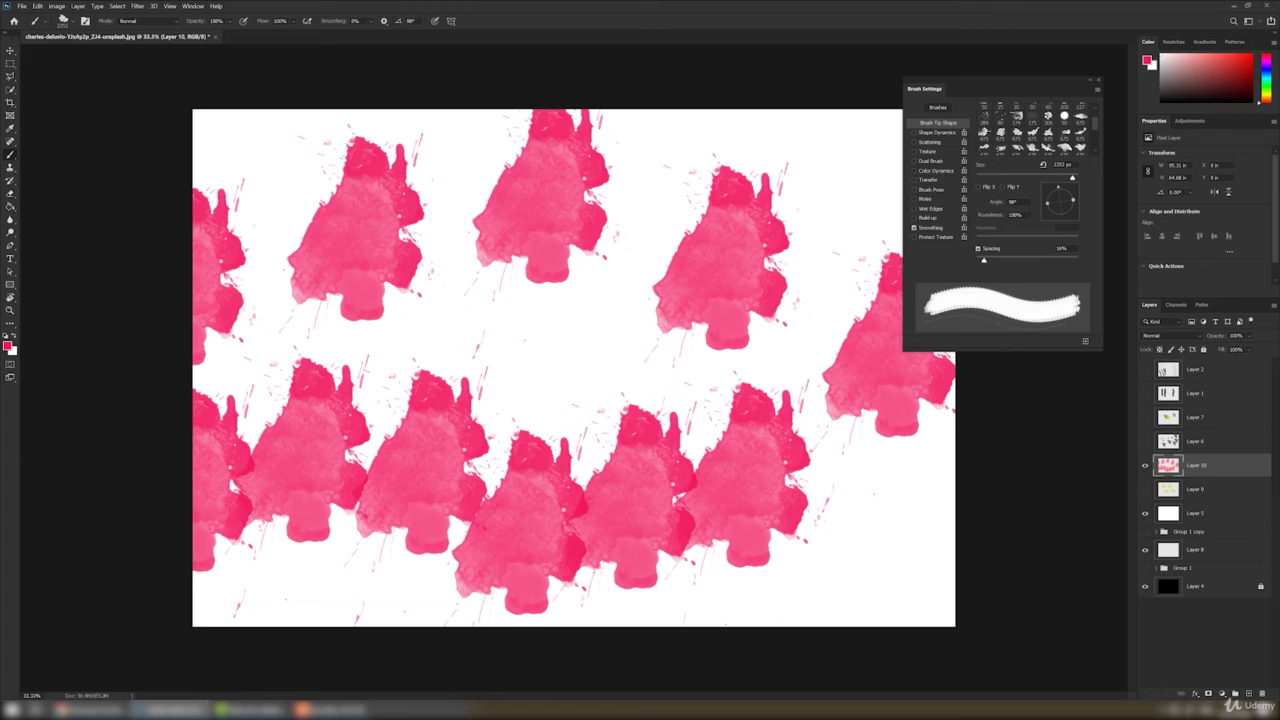
{"action": "mouse_move", "coordinate": [240, 335]}
{"action": "left_mouse_down"}
{"action": "mouse_move", "coordinate": [456, 310]}
{"action": "mouse_move", "coordinate": [522, 382]}
{"action": "left_mouse_up"}
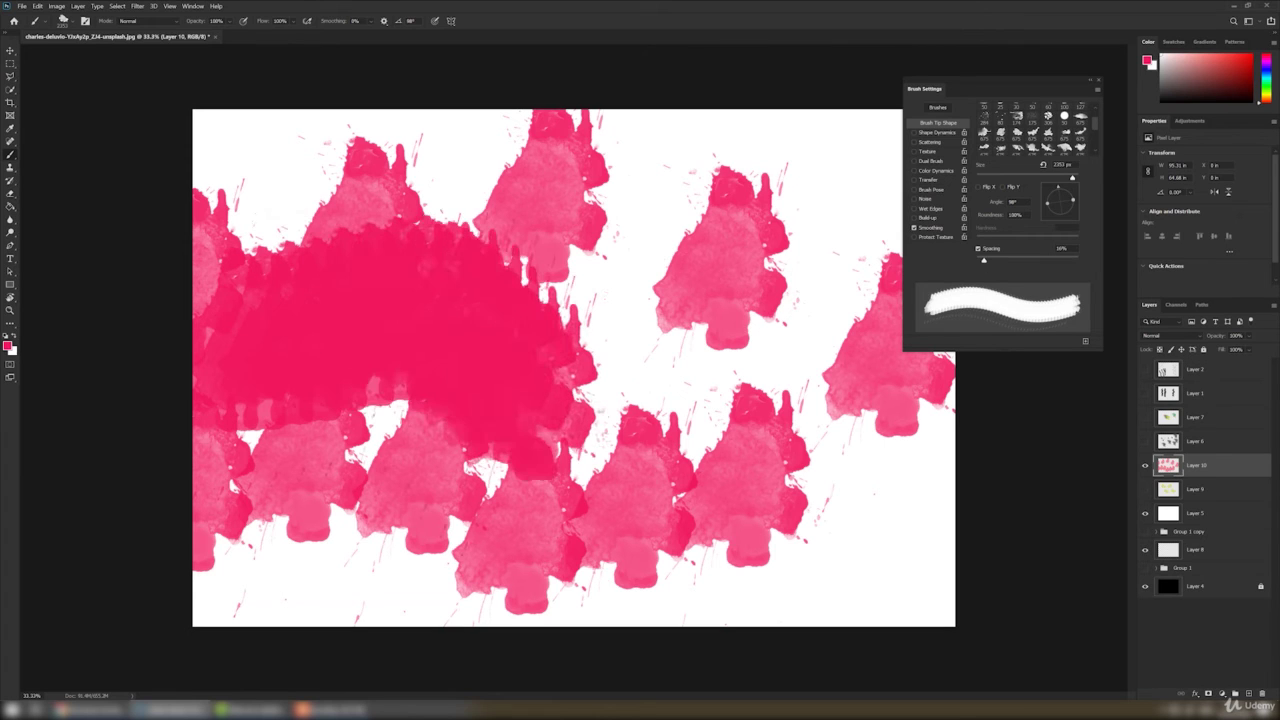
{"action": "key", "text": "ctrl+z"}
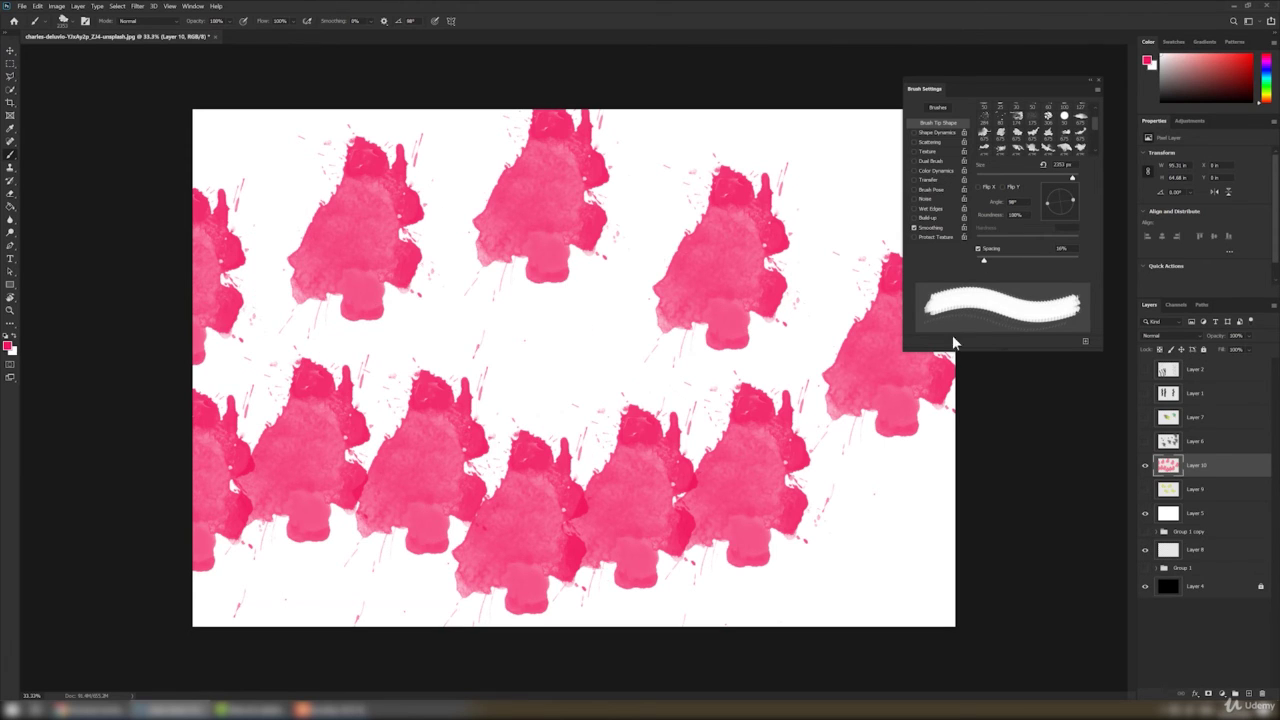
{"action": "mouse_move", "coordinate": [220, 350]}
{"action": "left_mouse_down"}
{"action": "mouse_move", "coordinate": [360, 335]}
{"action": "mouse_move", "coordinate": [702, 350]}
{"action": "left_mouse_up"}
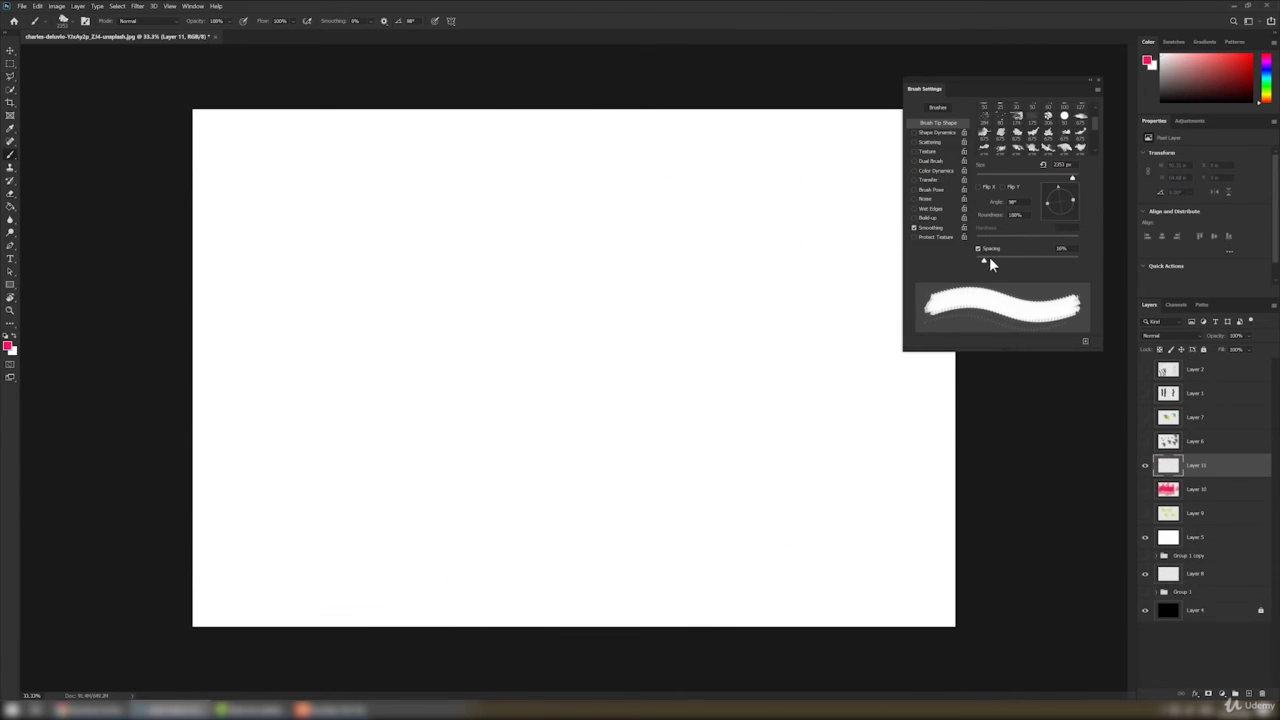
- Widen the spacing until the splatters separate, and enable Shape Dynamics with a Size Jitter of 63%
{"action": "left_click_drag", "start_coordinate": [989, 263], "coordinate": [1032, 263]}
{"action": "left_click", "coordinate": [937, 131]}
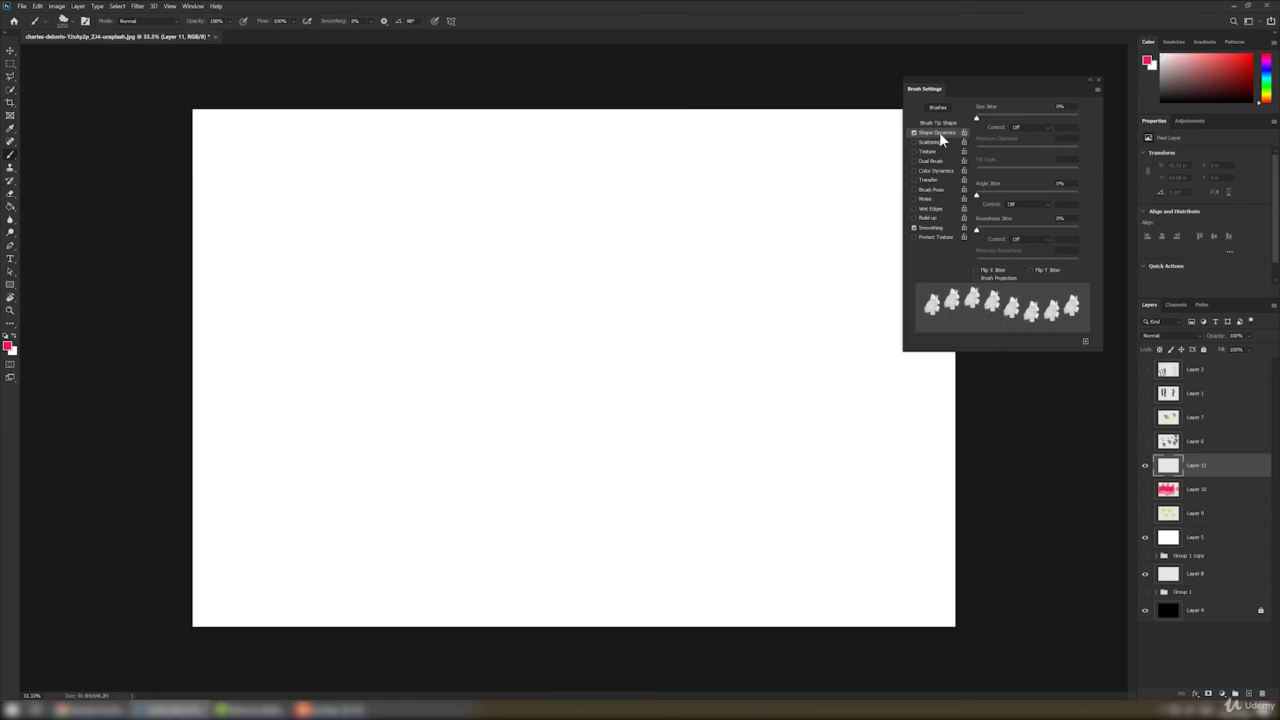
{"action": "left_click", "coordinate": [978, 119]}
{"action": "left_click", "coordinate": [1064, 106]}
{"action": "left_click_drag", "start_coordinate": [976, 120], "coordinate": [1041, 120]}
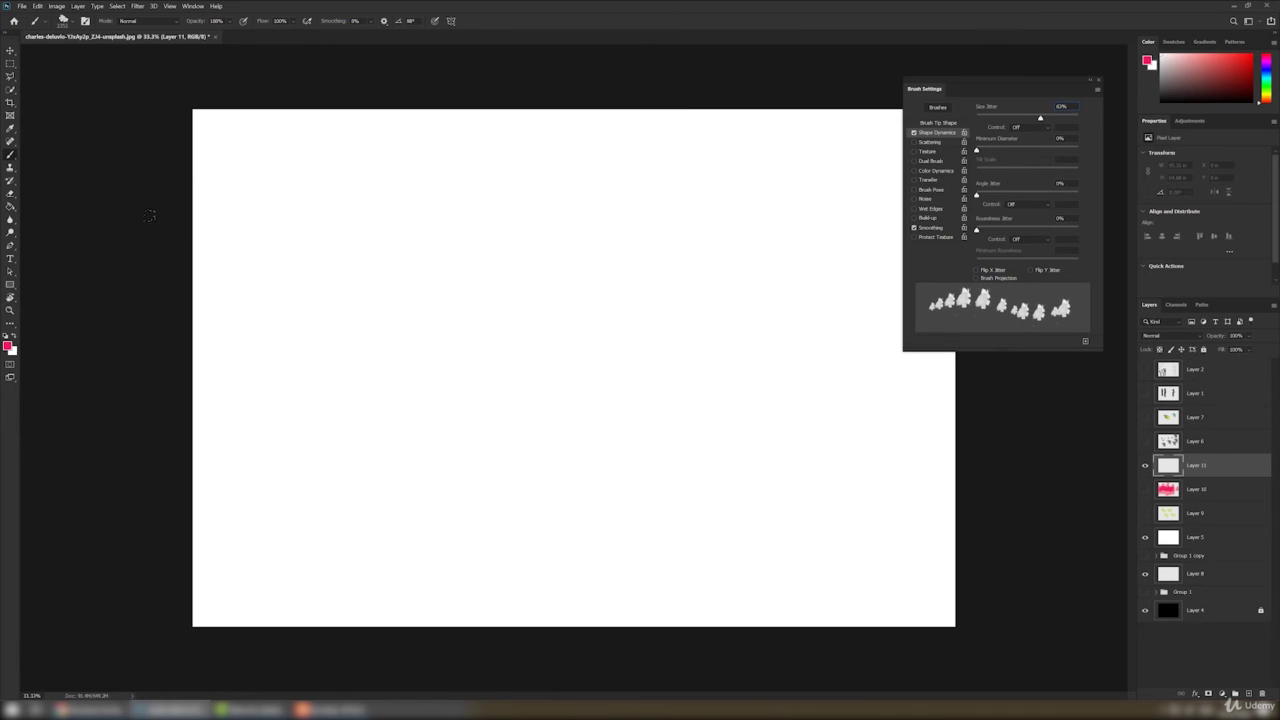
- Paint size-jittered pink splatters across the upper canvas, down its right side and back along the lower part
{"action": "left_click", "coordinate": [205, 262]}
{"action": "left_click", "coordinate": [262, 255]}
{"action": "left_click", "coordinate": [372, 190]}
{"action": "left_click", "coordinate": [437, 330]}
{"action": "left_click", "coordinate": [530, 315]}
{"action": "left_click", "coordinate": [600, 175]}
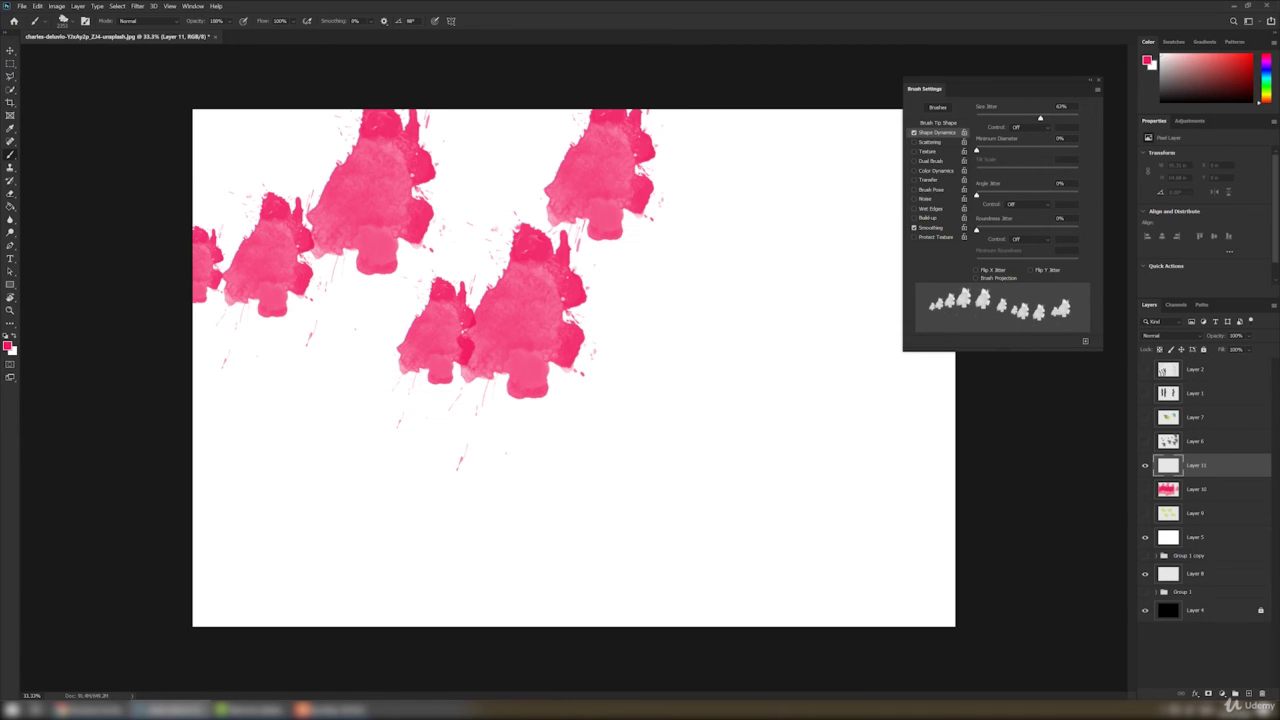
{"action": "left_click", "coordinate": [672, 330]}
{"action": "left_click", "coordinate": [765, 250]}
{"action": "left_click", "coordinate": [825, 252]}
{"action": "left_click", "coordinate": [856, 378]}
{"action": "left_click", "coordinate": [890, 362]}
{"action": "left_click", "coordinate": [843, 492]}
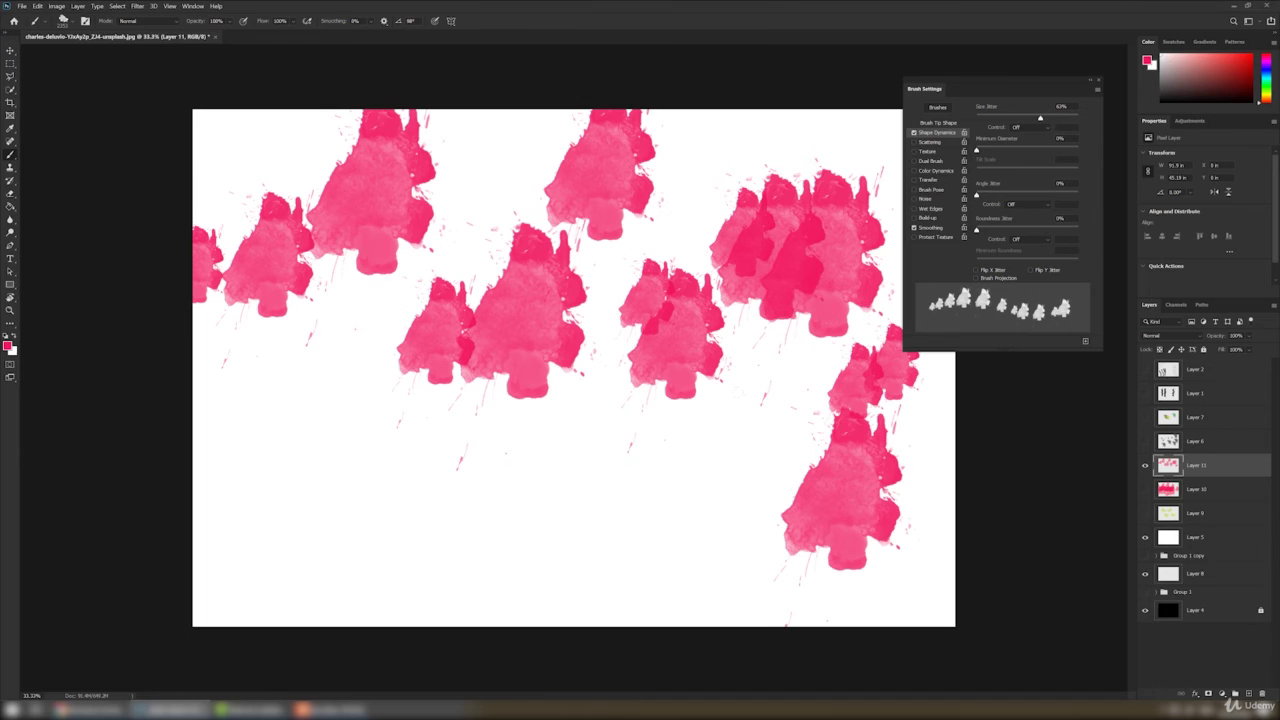
{"action": "left_click", "coordinate": [698, 440]}
{"action": "left_click", "coordinate": [541, 494]}
{"action": "left_click", "coordinate": [379, 403]}
{"action": "left_click", "coordinate": [273, 455]}
{"action": "left_click", "coordinate": [215, 497]}
{"action": "left_click", "coordinate": [206, 413]}
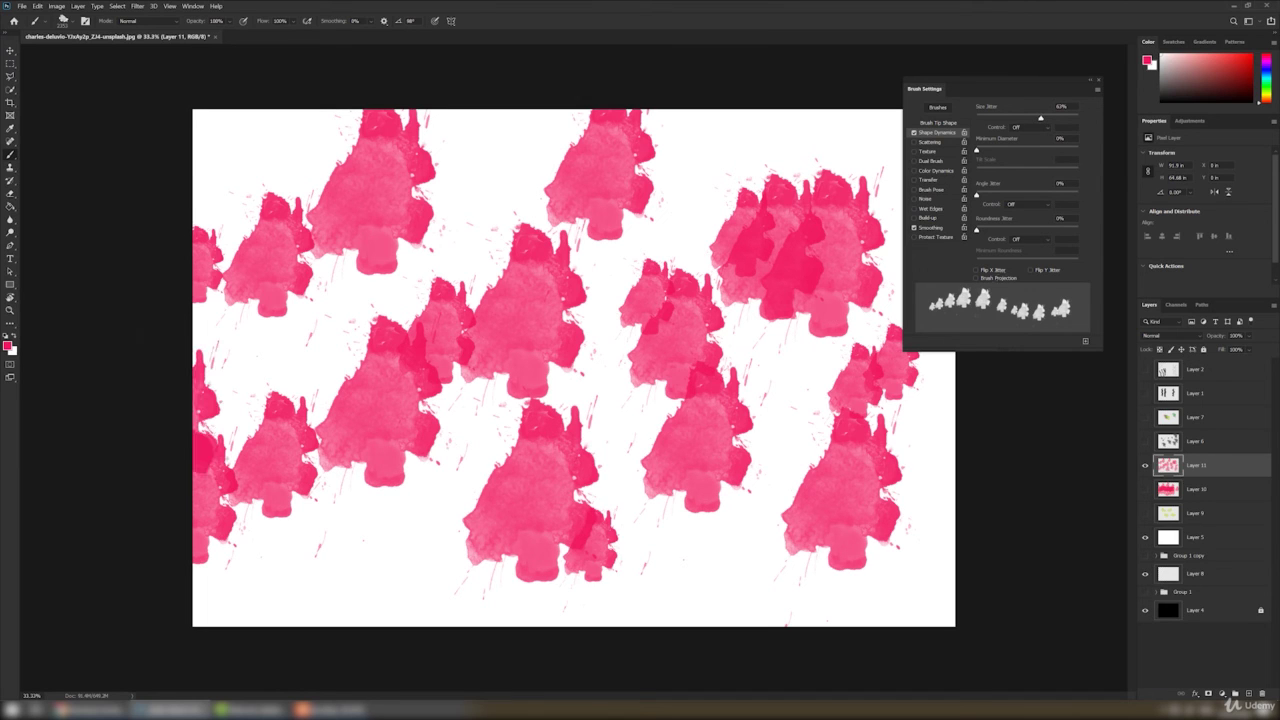
- Undo all the size-jittered splatters until the layer is empty
{"action": "key", "text": "ctrl+z"}
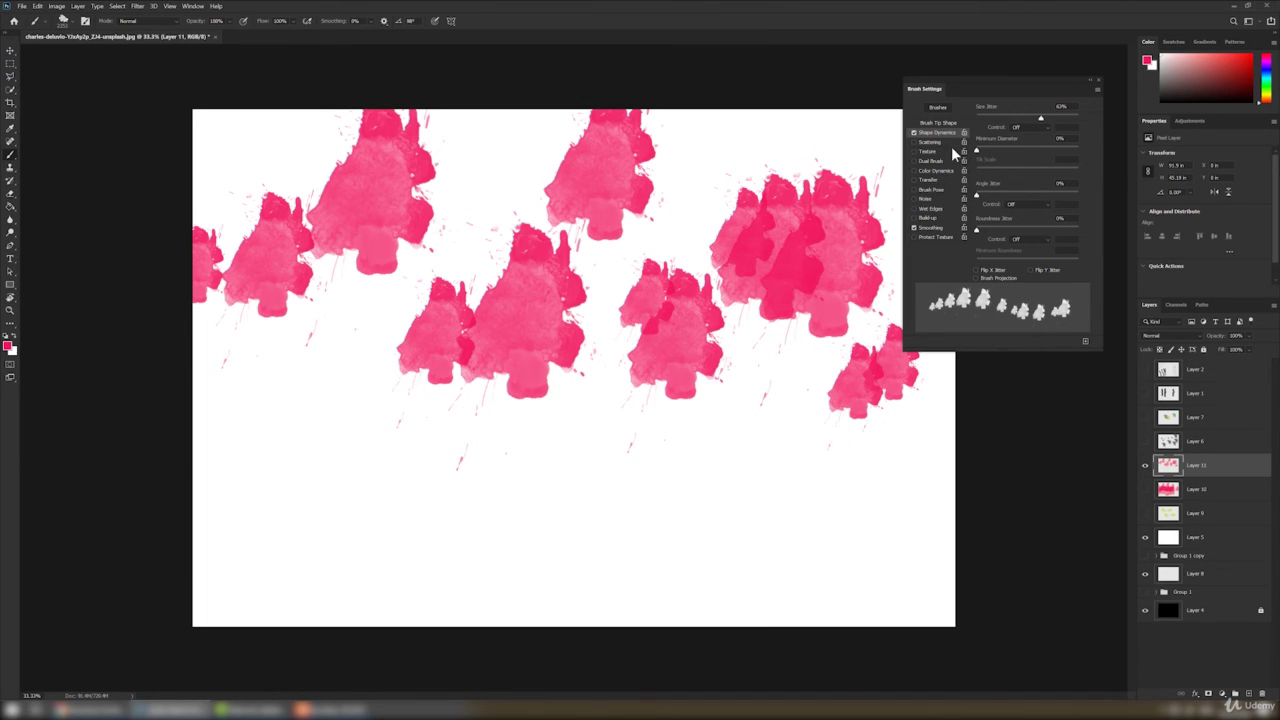
{"action": "key", "text": "ctrl+z"}
{"action": "key", "text": "ctrl+z"}
{"action": "key", "text": "ctrl+z"}
{"action": "key", "text": "ctrl+z"}
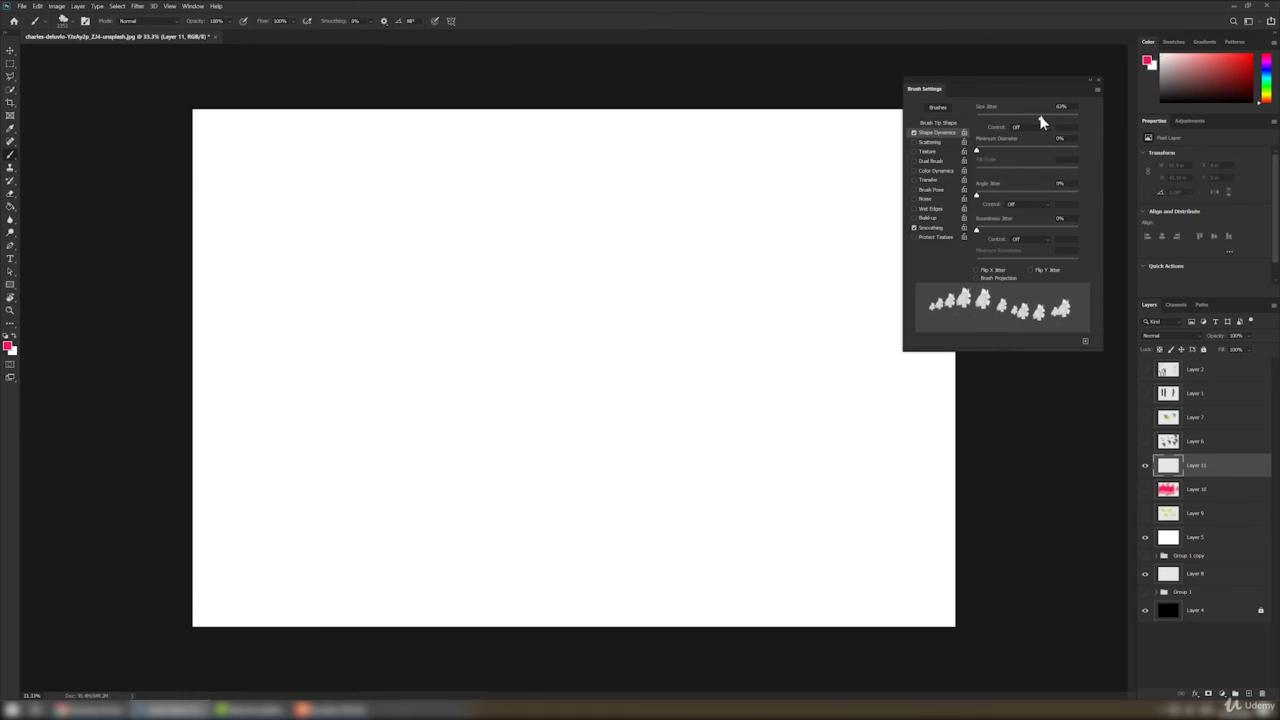
- Set the Size Jitter to 78%, the Angle Jitter to 44% and the Roundness Jitter to 11%
{"action": "mouse_move", "coordinate": [1040, 117]}
{"action": "left_mouse_down"}
{"action": "mouse_move", "coordinate": [973, 119]}
{"action": "mouse_move", "coordinate": [993, 121]}
{"action": "left_mouse_up"}
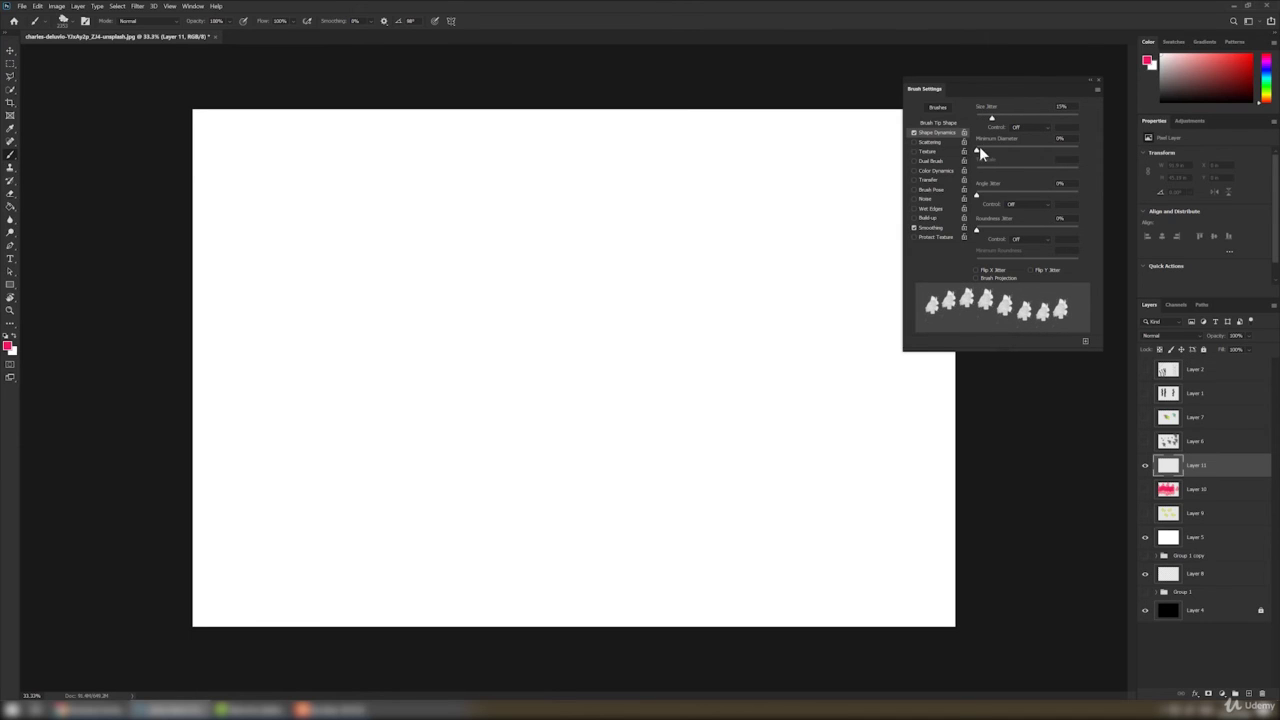
{"action": "mouse_move", "coordinate": [976, 150]}
{"action": "left_mouse_down"}
{"action": "mouse_move", "coordinate": [993, 150]}
{"action": "mouse_move", "coordinate": [994, 120]}
{"action": "mouse_move", "coordinate": [1064, 121]}
{"action": "left_mouse_up"}
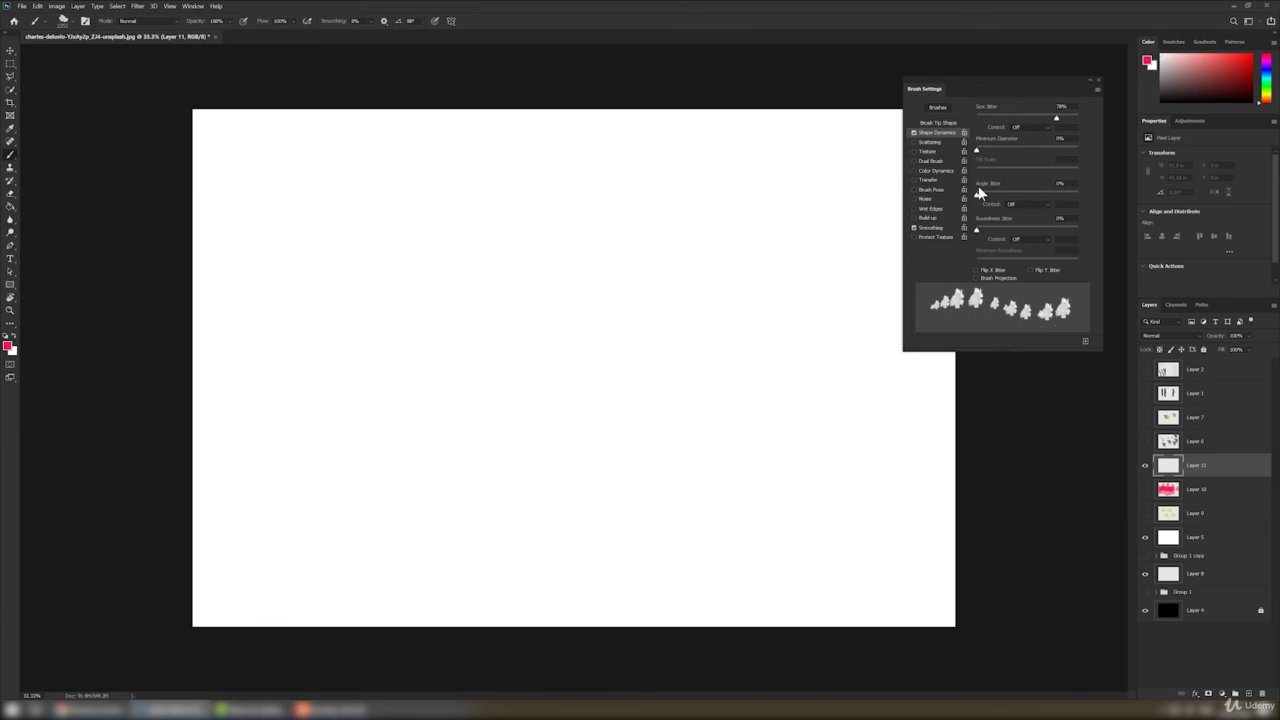
{"action": "mouse_move", "coordinate": [978, 192]}
{"action": "left_mouse_down"}
{"action": "mouse_move", "coordinate": [1020, 191]}
{"action": "mouse_move", "coordinate": [979, 232]}
{"action": "mouse_move", "coordinate": [1036, 233]}
{"action": "mouse_move", "coordinate": [990, 233]}
{"action": "left_mouse_up"}
- Enable Scattering with 181% scatter and a count of 4, and paint scattered splatters across the canvas
{"action": "left_click", "coordinate": [930, 142]}
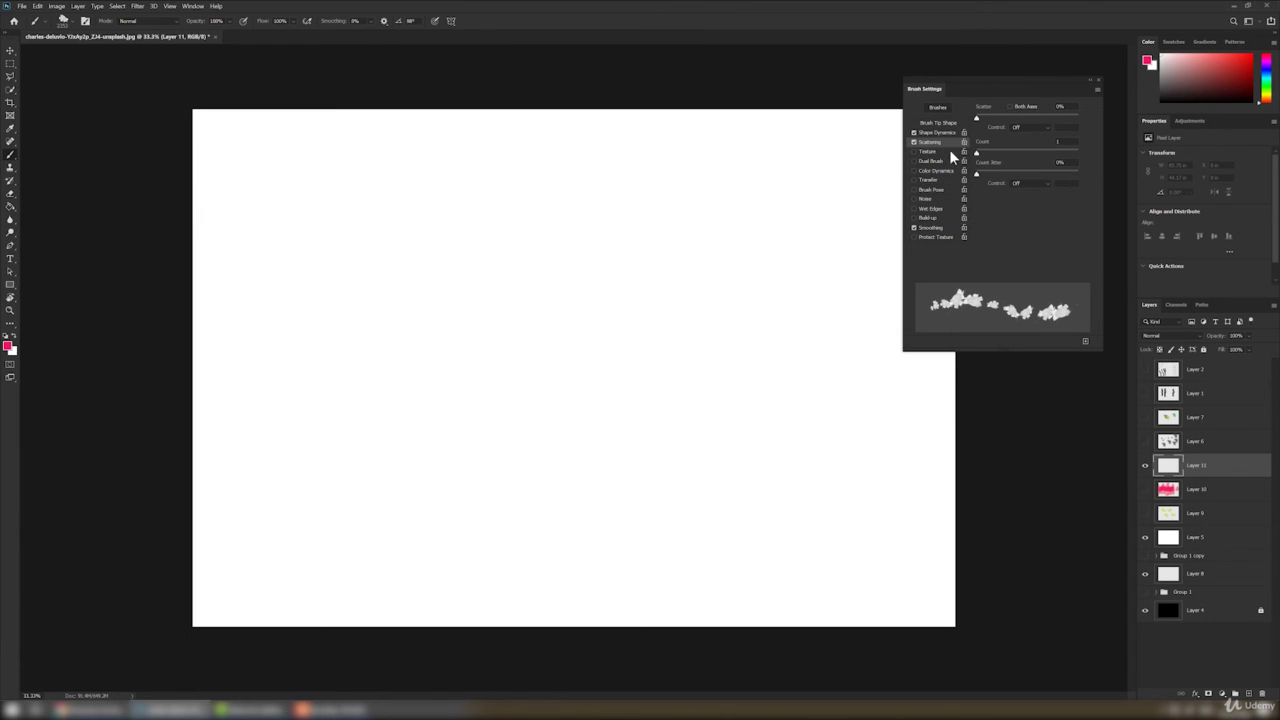
{"action": "mouse_move", "coordinate": [979, 113]}
{"action": "left_mouse_down"}
{"action": "mouse_move", "coordinate": [995, 117]}
{"action": "mouse_move", "coordinate": [981, 154]}
{"action": "mouse_move", "coordinate": [993, 155]}
{"action": "left_mouse_up"}
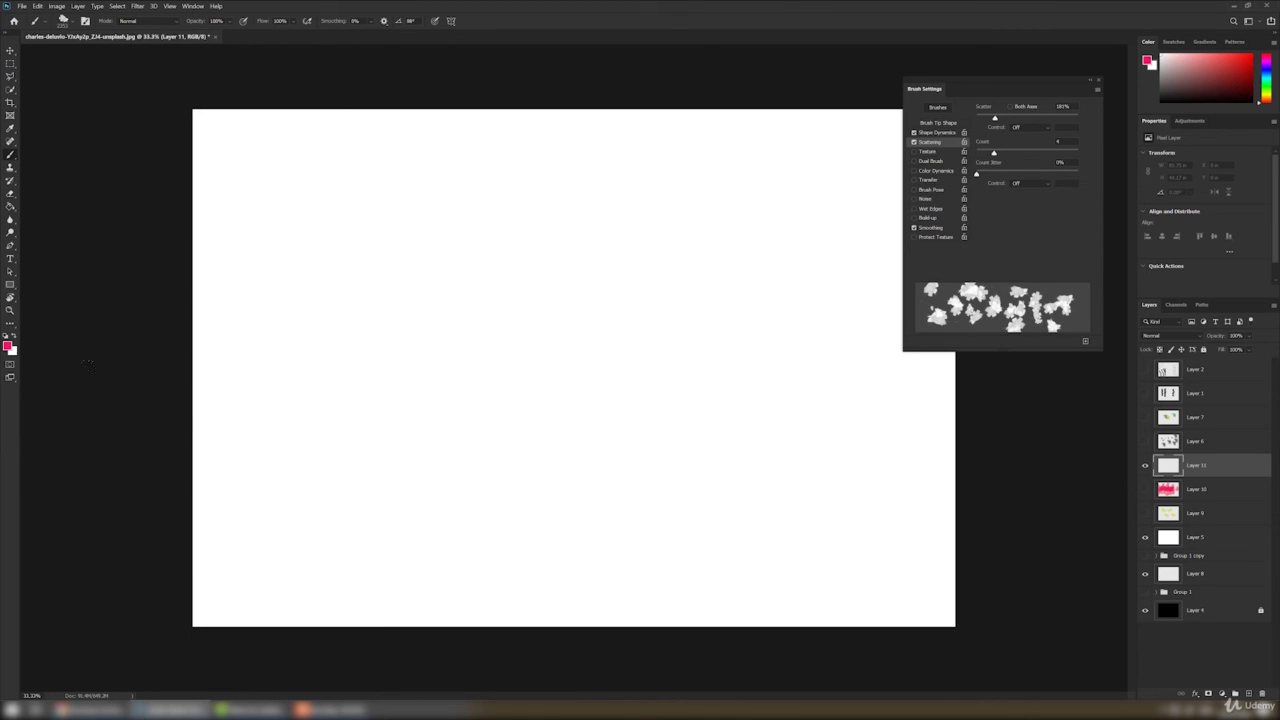
{"action": "mouse_move", "coordinate": [200, 400]}
{"action": "left_mouse_down"}
{"action": "mouse_move", "coordinate": [620, 330]}
{"action": "mouse_move", "coordinate": [730, 480]}
{"action": "mouse_move", "coordinate": [760, 380]}
{"action": "mouse_move", "coordinate": [930, 400]}
{"action": "left_mouse_up"}
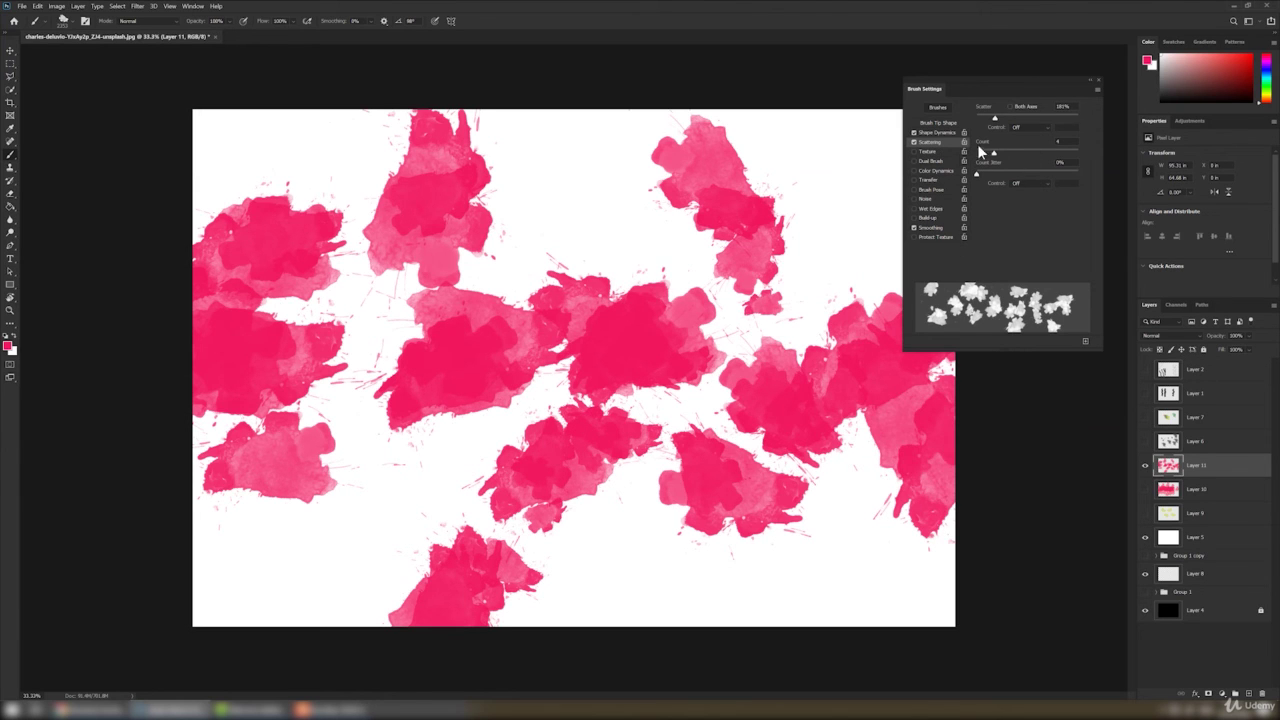
{"action": "left_click", "coordinate": [938, 161]}
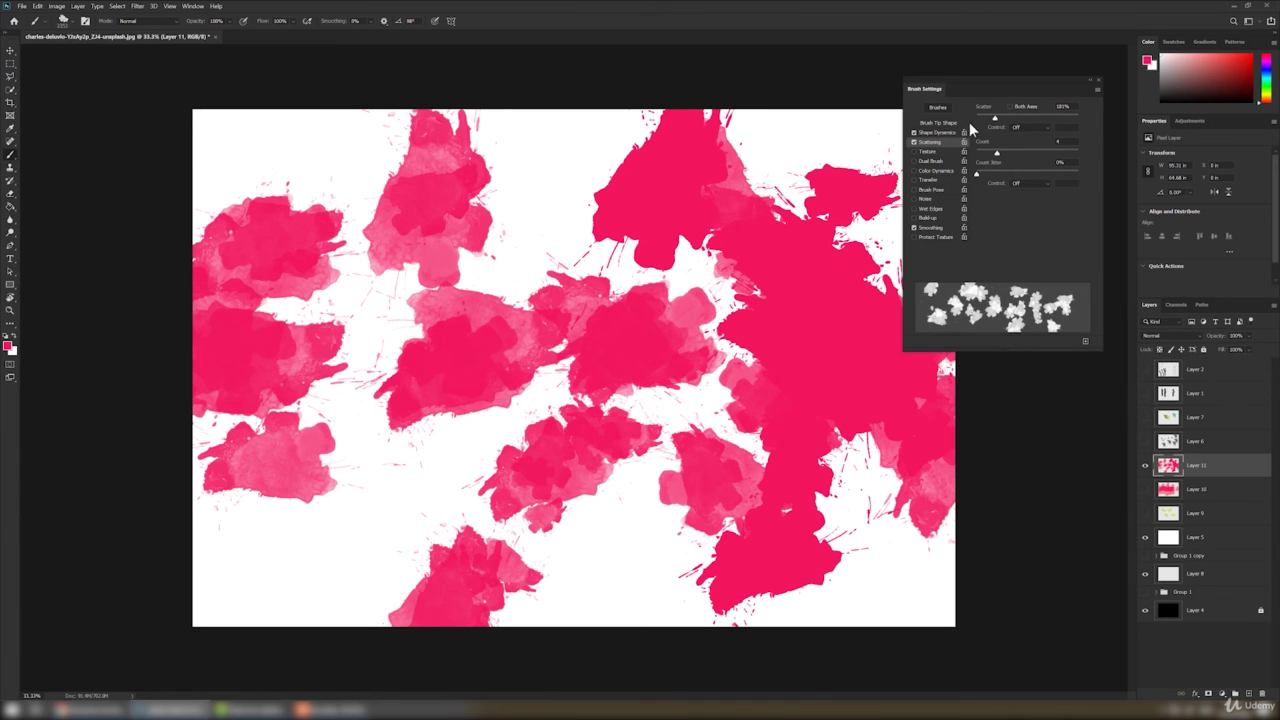
- Turn off Shape Dynamics and Scattering for the brush and enable Color Dynamics
{"action": "left_click", "coordinate": [941, 132]}
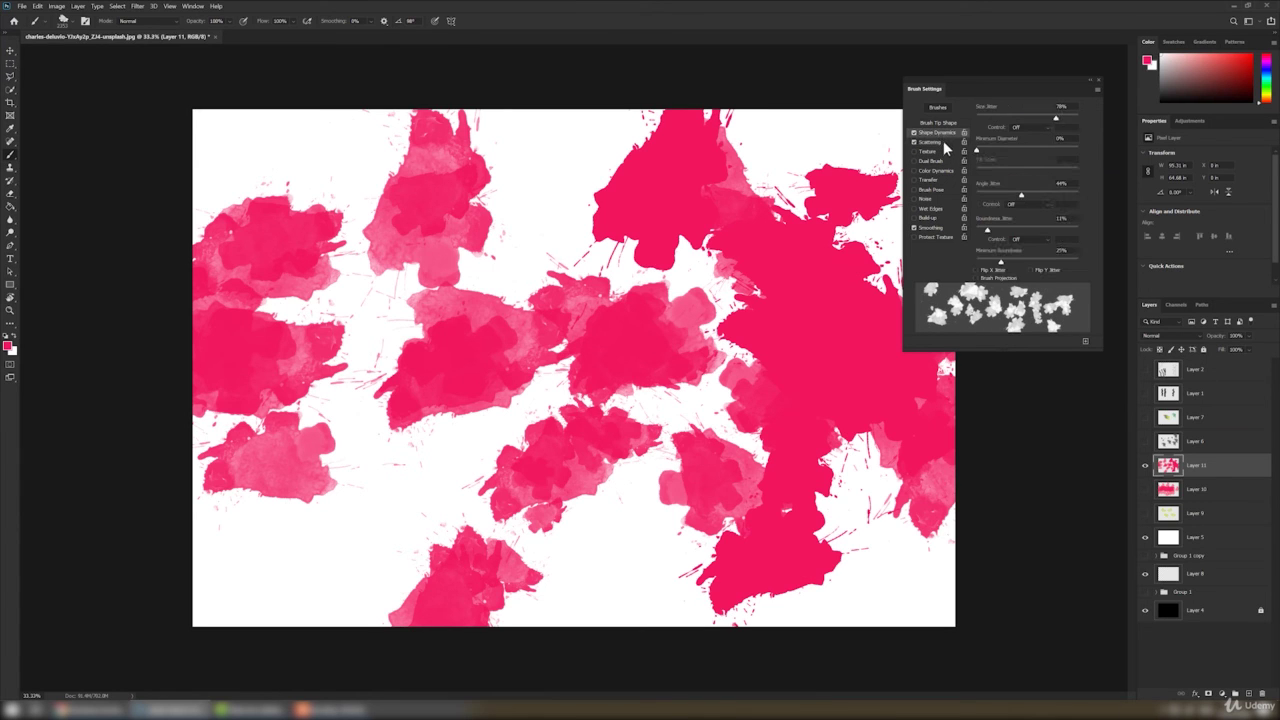
{"action": "left_click", "coordinate": [943, 141]}
{"action": "left_click", "coordinate": [913, 142]}
{"action": "left_click", "coordinate": [940, 170]}
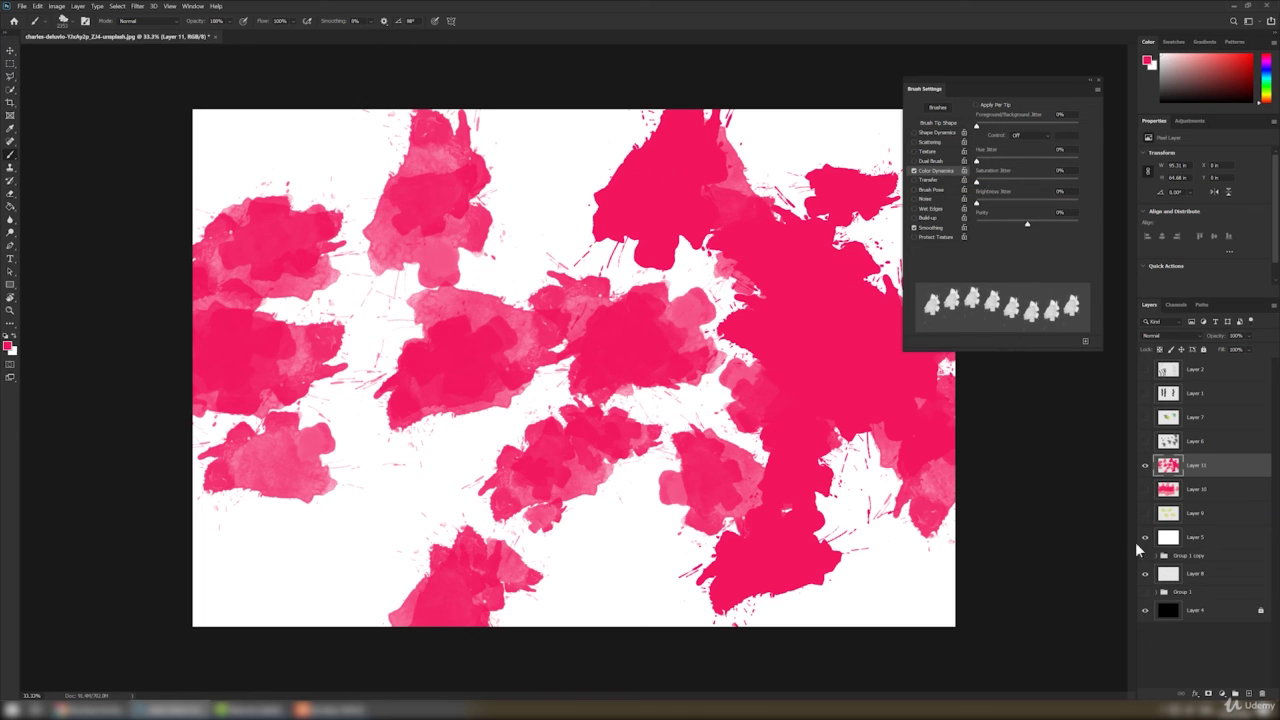
- Hide the scattered pink layer, add a new layer and set the Foreground/Background Jitter to 68%
{"action": "left_click", "coordinate": [1146, 466]}
{"action": "key", "text": "ctrl+shift+alt+n"}
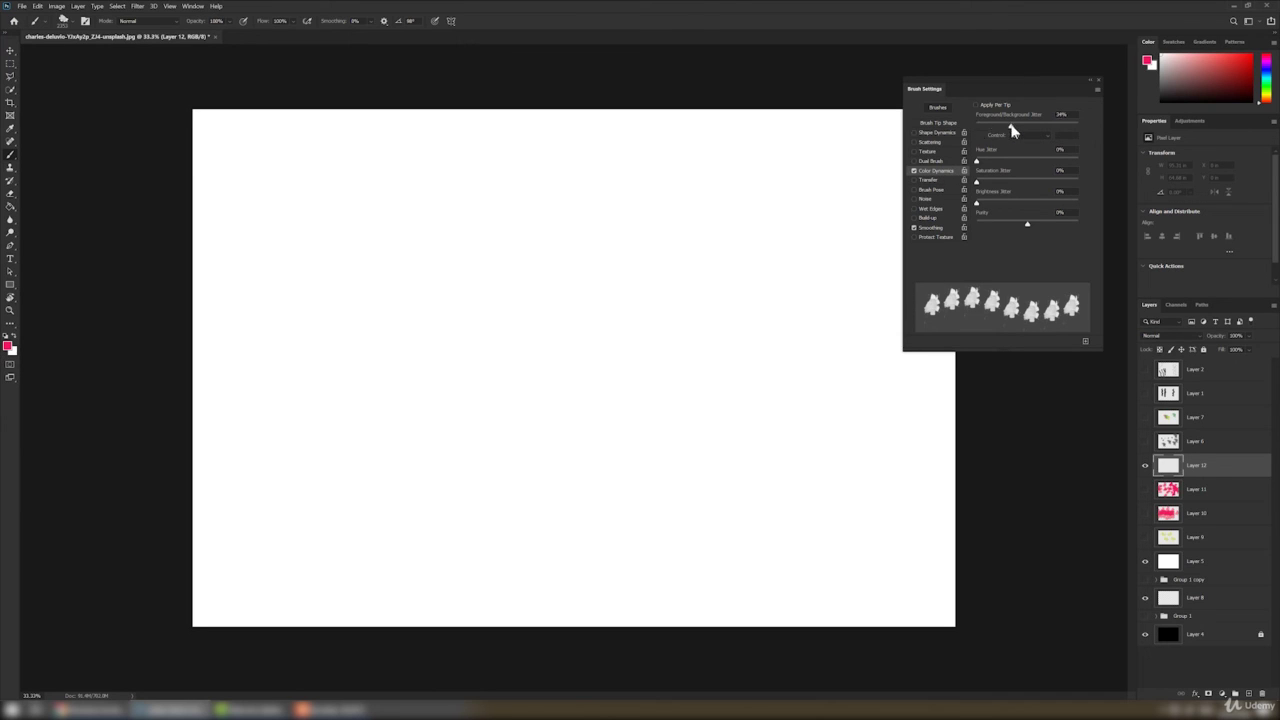
{"action": "left_click_drag", "start_coordinate": [1011, 127], "coordinate": [1045, 125]}
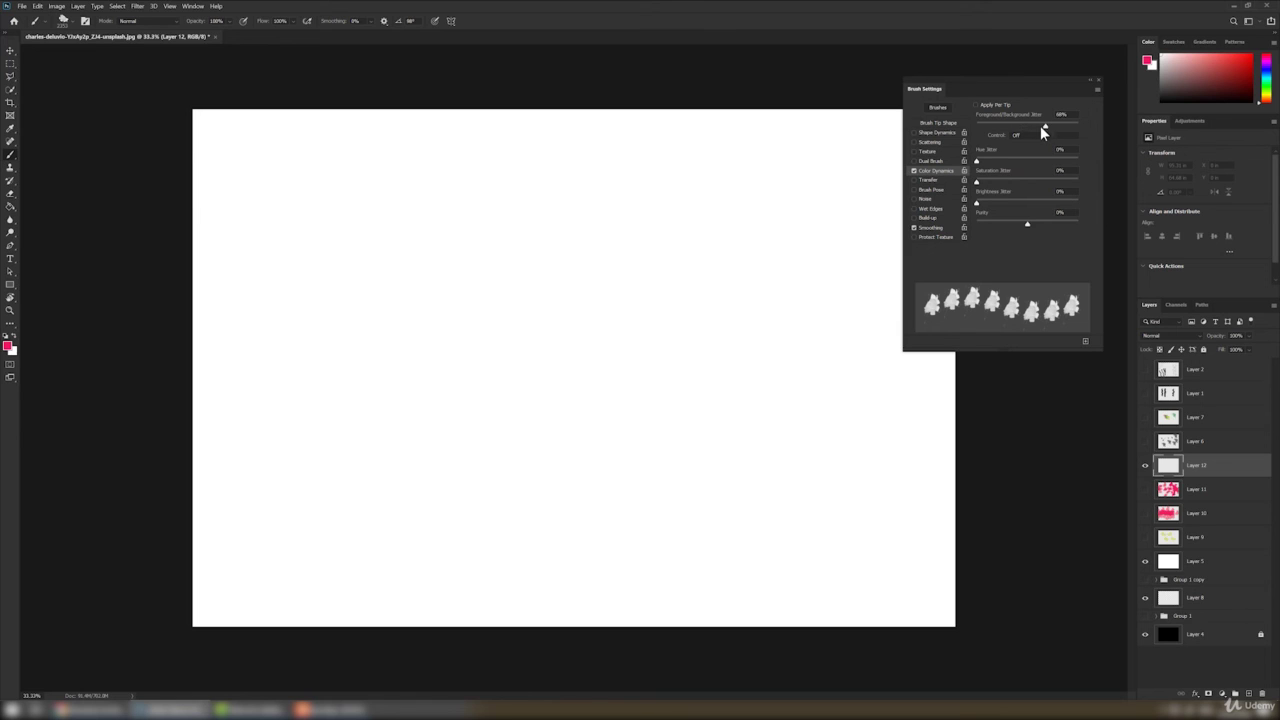
- Keep the pink foreground colour and set the background colour to green #20cd12
{"action": "left_click", "coordinate": [9, 347]}
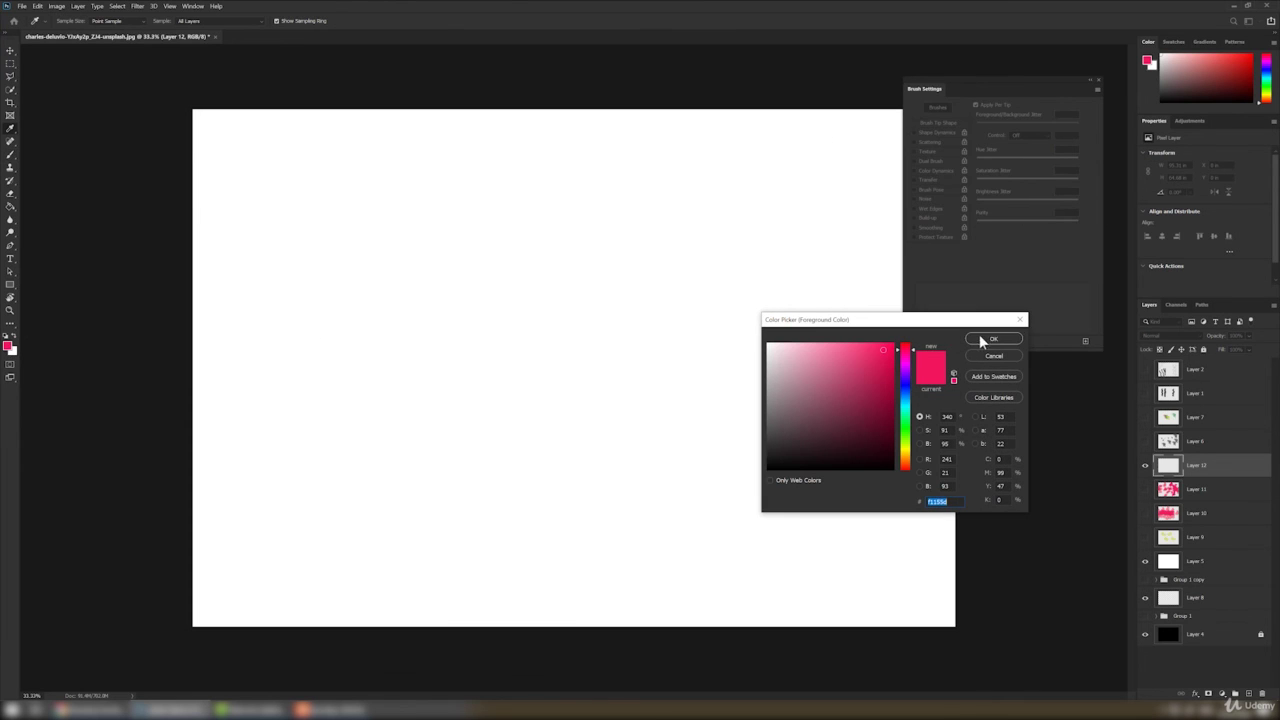
{"action": "left_click", "coordinate": [980, 339]}
{"action": "left_click", "coordinate": [15, 356]}
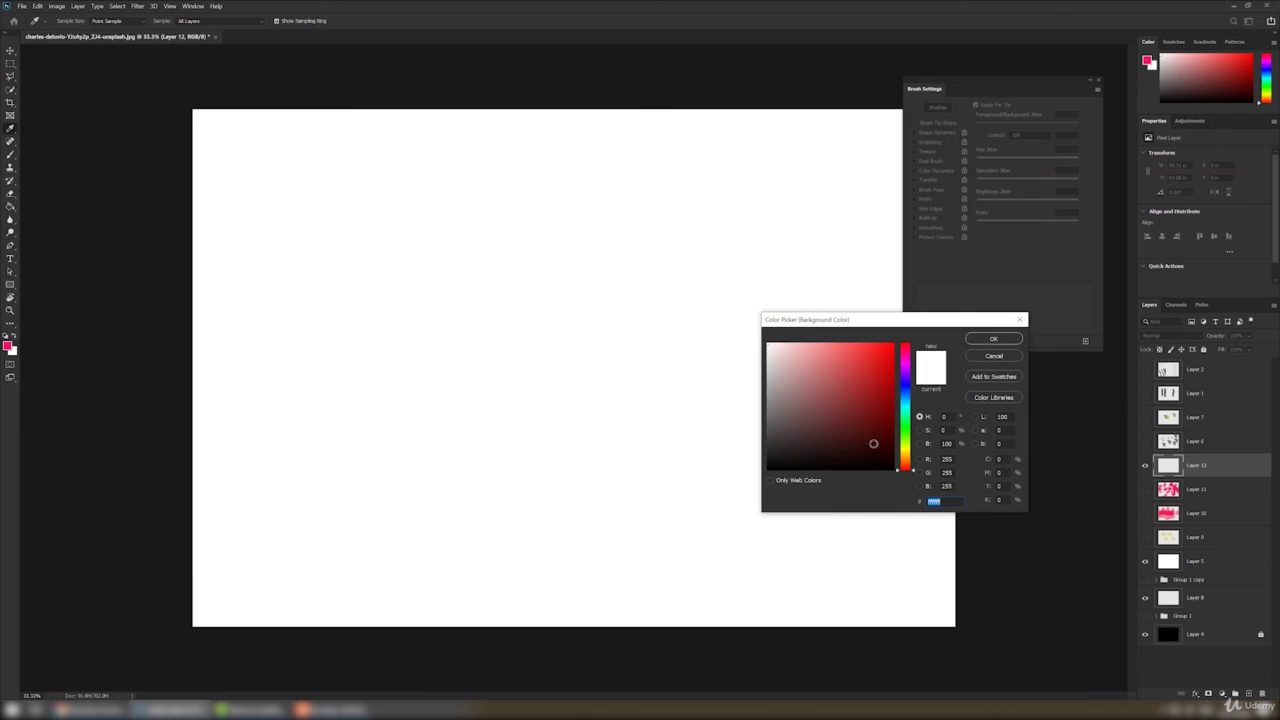
{"action": "left_click_drag", "start_coordinate": [905, 445], "coordinate": [905, 430]}
{"action": "left_click", "coordinate": [882, 368]}
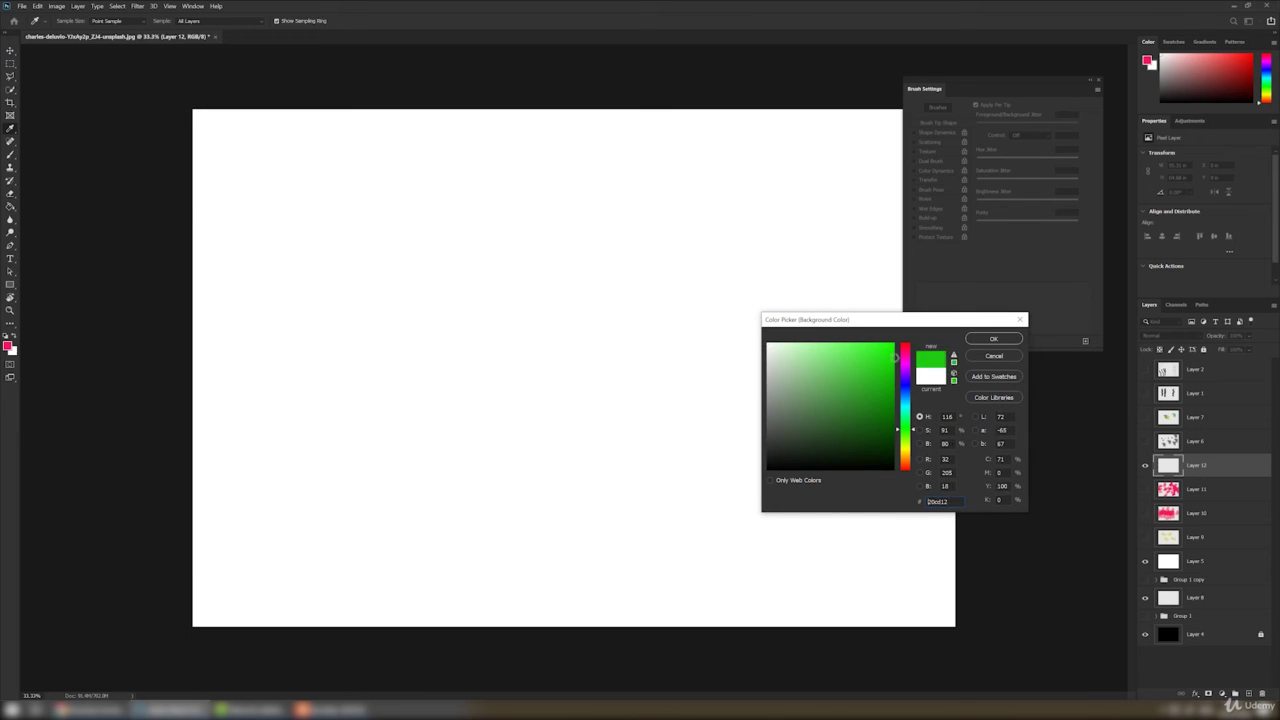
{"action": "left_click", "coordinate": [995, 340]}
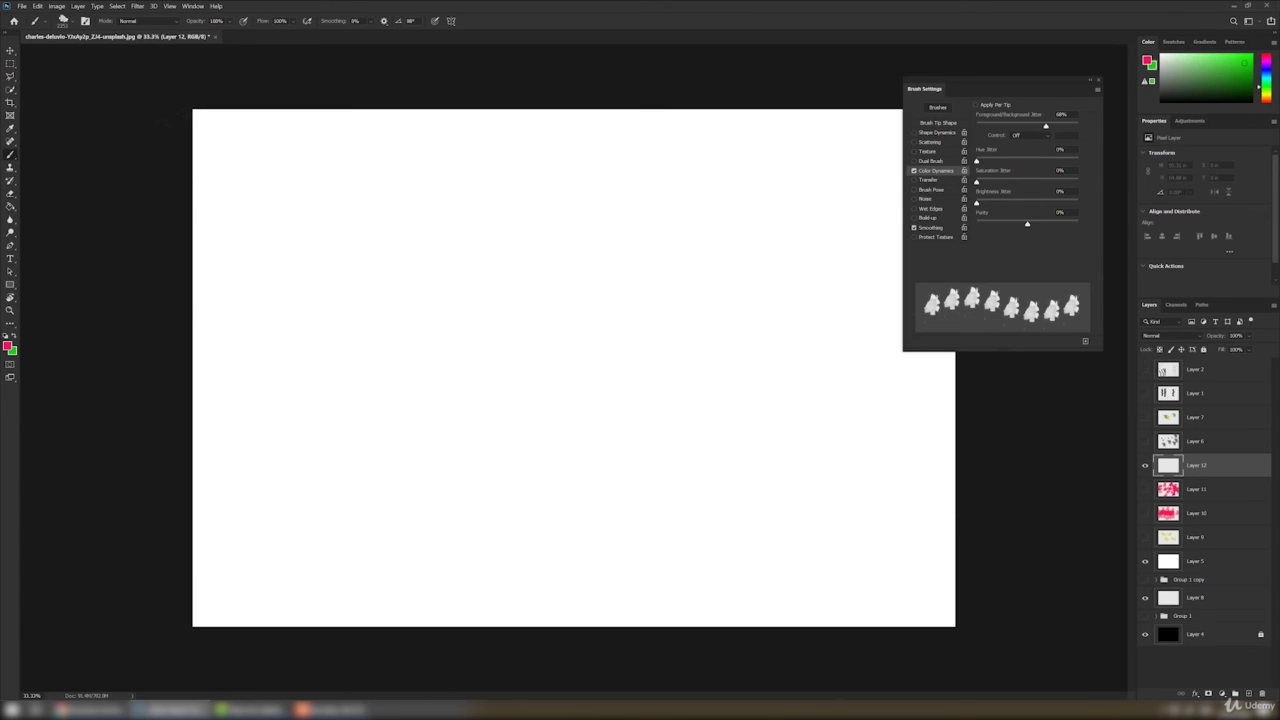
- Paint a zigzag of splatters with the pink-green colour jitter from the upper left towards the right of the canvas
{"action": "left_click", "coordinate": [245, 228]}
{"action": "left_click", "coordinate": [323, 367]}
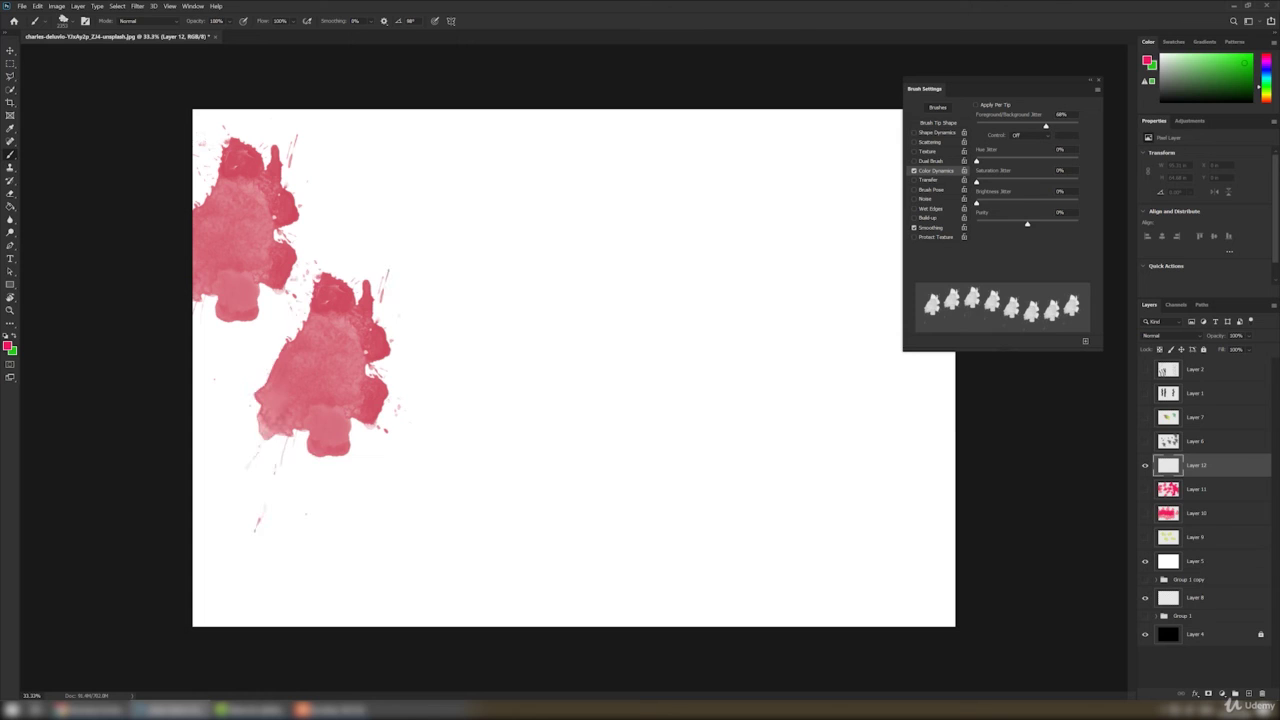
{"action": "left_click", "coordinate": [415, 243]}
{"action": "left_click", "coordinate": [486, 284]}
{"action": "left_click", "coordinate": [502, 460]}
{"action": "left_click", "coordinate": [719, 334]}
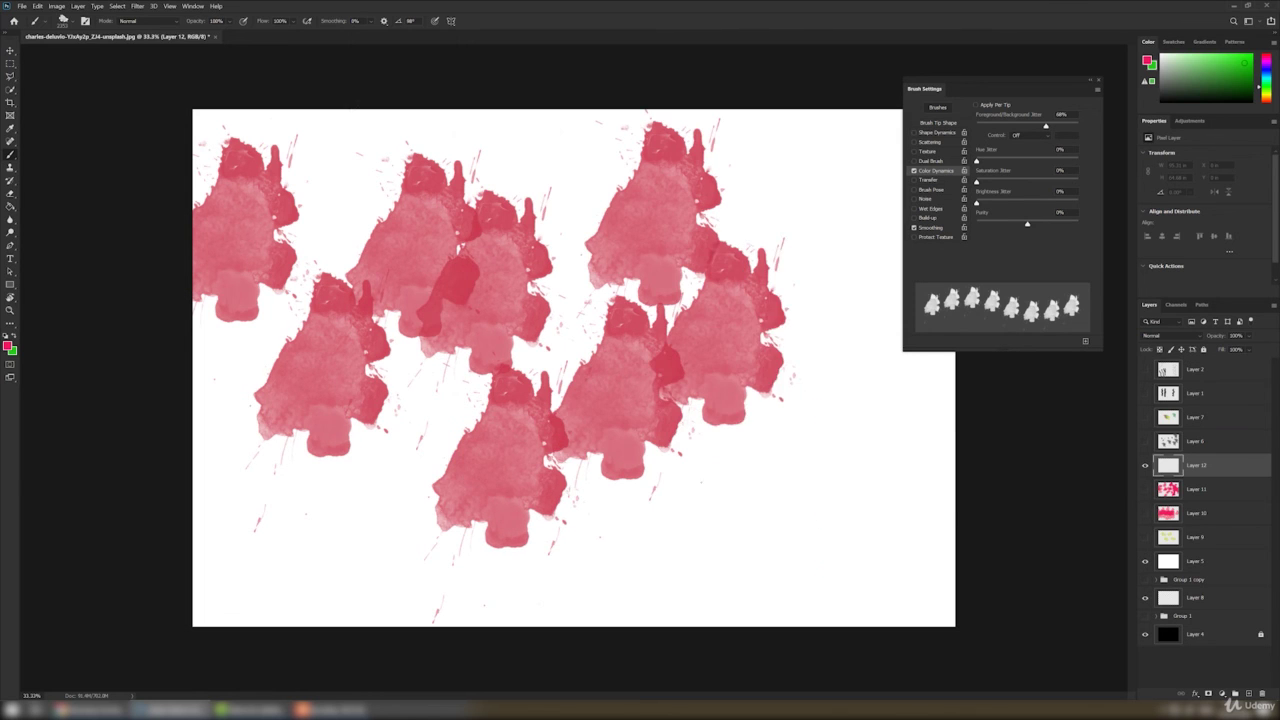
- Stamp splatters with the 68% foreground/background jitter over the right side and along the lower part of the canvas
{"action": "left_click", "coordinate": [818, 335]}
{"action": "left_click", "coordinate": [750, 510]}
{"action": "left_click", "coordinate": [869, 345]}
{"action": "left_click", "coordinate": [889, 523]}
{"action": "left_click", "coordinate": [817, 448]}
{"action": "left_click", "coordinate": [595, 480]}
{"action": "left_click", "coordinate": [685, 510]}
{"action": "left_click", "coordinate": [562, 418]}
{"action": "left_click", "coordinate": [432, 536]}
{"action": "left_click", "coordinate": [357, 456]}
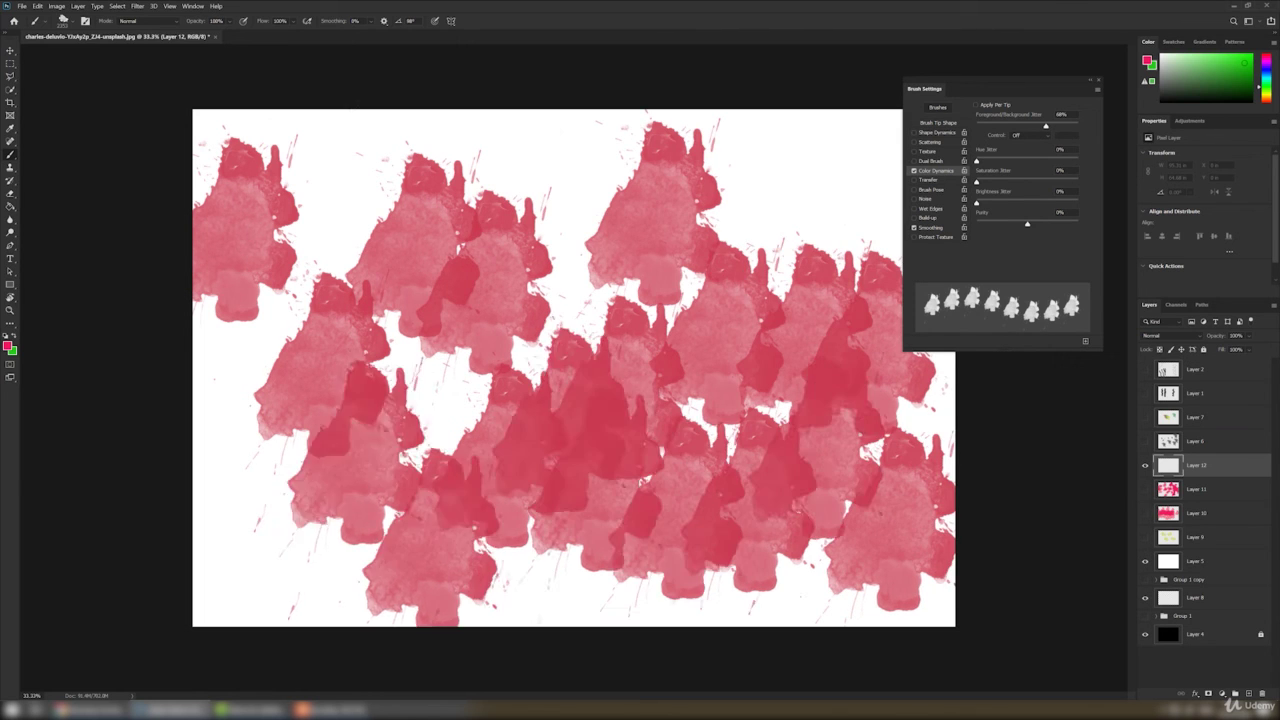
- Cover the left side and the centre of the canvas with overlapping splatters on the same layer
{"action": "left_click", "coordinate": [282, 477]}
{"action": "left_click", "coordinate": [236, 456]}
{"action": "left_click", "coordinate": [232, 424]}
{"action": "left_click", "coordinate": [299, 356]}
{"action": "left_click", "coordinate": [457, 306]}
{"action": "left_click", "coordinate": [497, 355]}
{"action": "left_click", "coordinate": [584, 308]}
{"action": "left_click", "coordinate": [526, 488]}
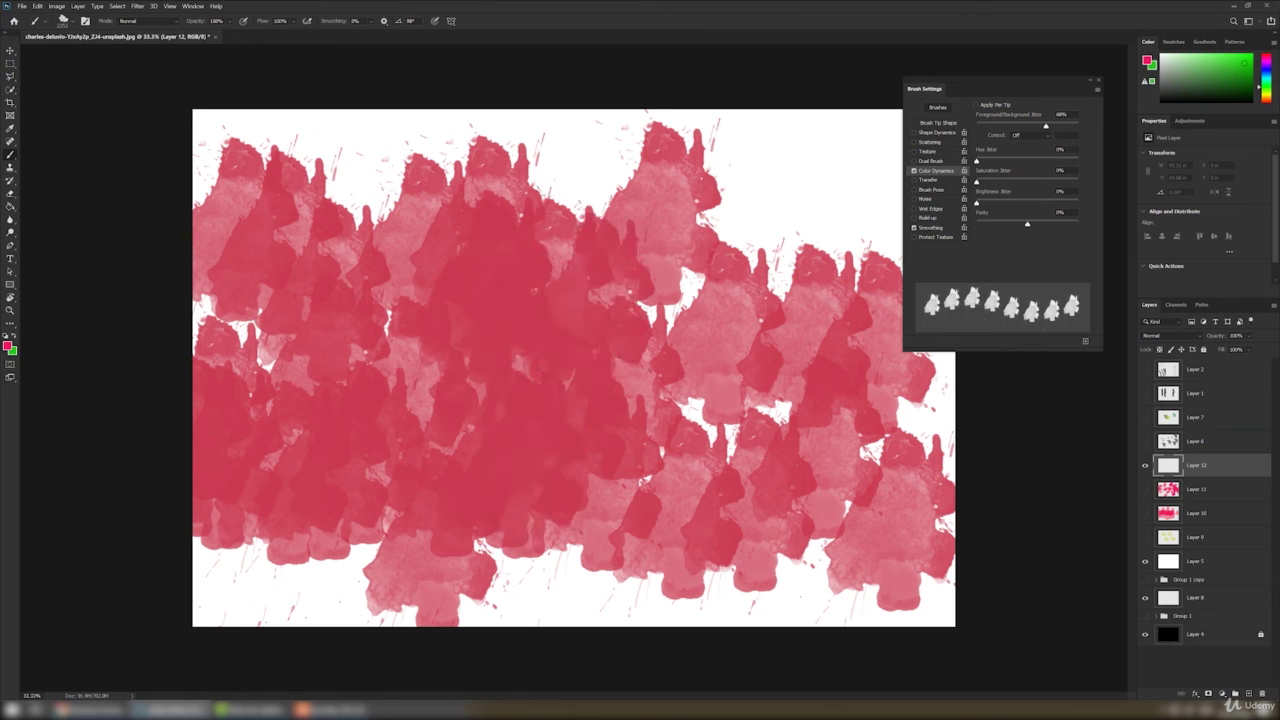
{"action": "left_click", "coordinate": [627, 367]}
{"action": "left_click", "coordinate": [584, 472]}
- Hide the layer covered in red-pink splatters, add a new layer and set the Hue Jitter to 47%
{"action": "left_click", "coordinate": [1147, 467]}
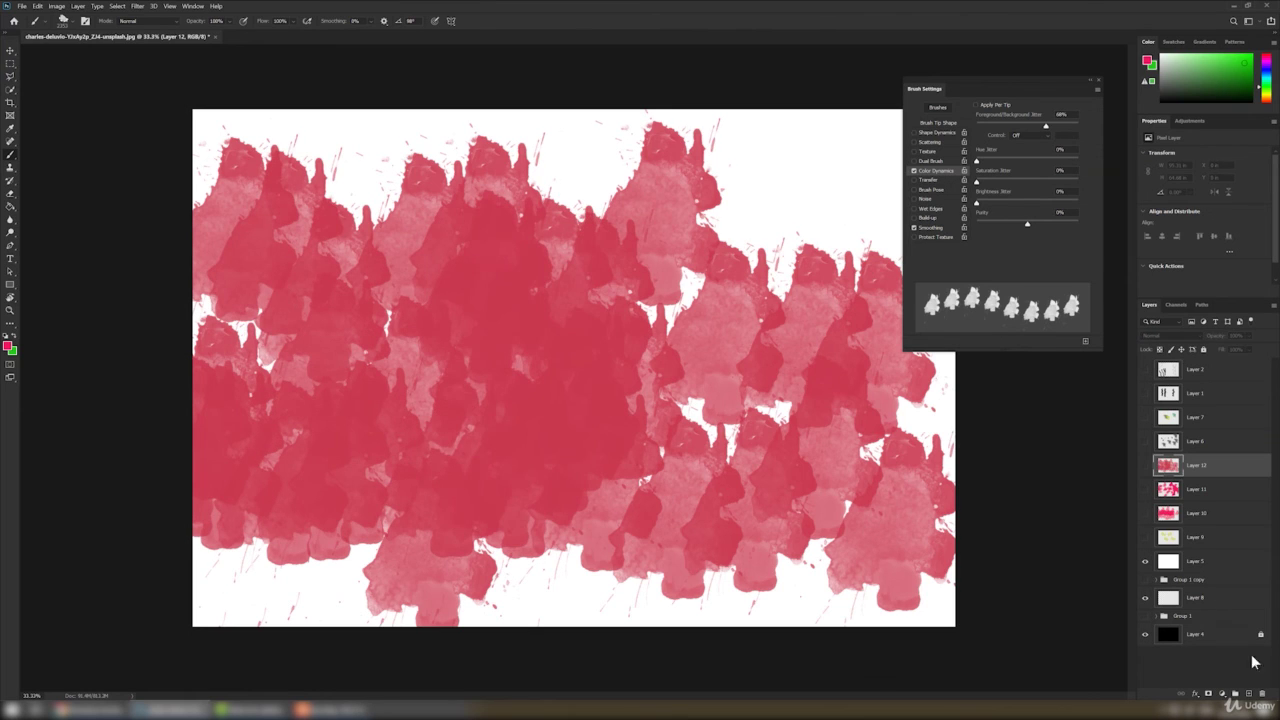
{"action": "left_click", "coordinate": [1248, 693]}
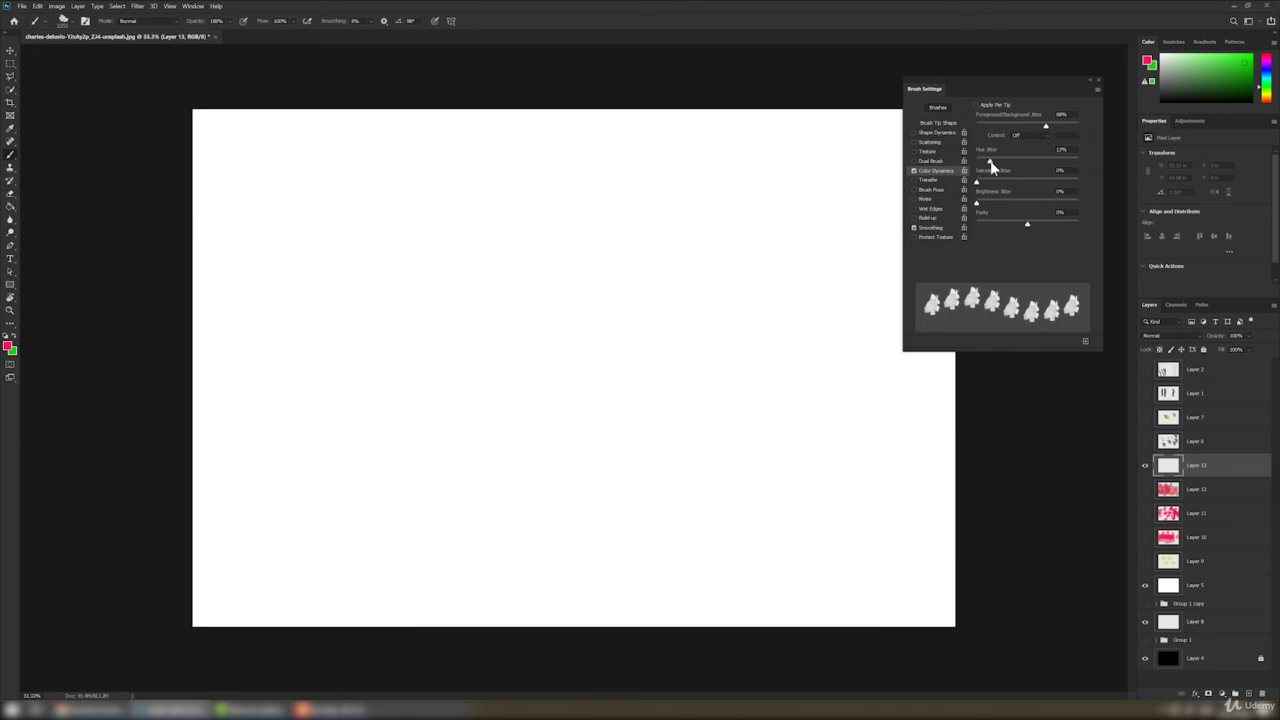
{"action": "left_click_drag", "start_coordinate": [990, 167], "coordinate": [1023, 167]}
- Paint three hue-jittered splatters along the upper edge of the canvas, from the left corner towards the middle
{"action": "left_click_drag", "start_coordinate": [225, 170], "coordinate": [130, 51]}
{"action": "left_click", "coordinate": [357, 181]}
{"action": "left_click", "coordinate": [521, 140]}
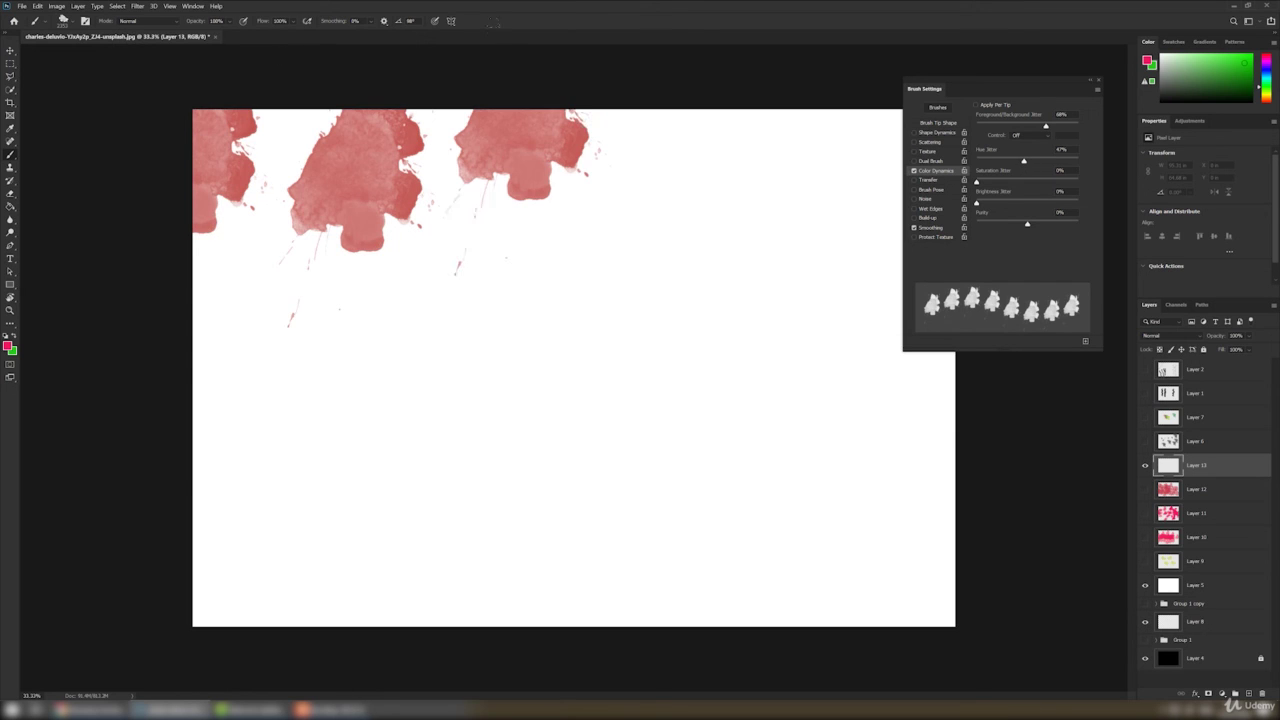
- Hide the layer with the three reddish splatters and set the Saturation Jitter to 84%
{"action": "mouse_move", "coordinate": [1145, 489]}
{"action": "left_mouse_down"}
{"action": "mouse_move", "coordinate": [1145, 537]}
{"action": "mouse_move", "coordinate": [1144, 458]}
{"action": "left_mouse_up"}
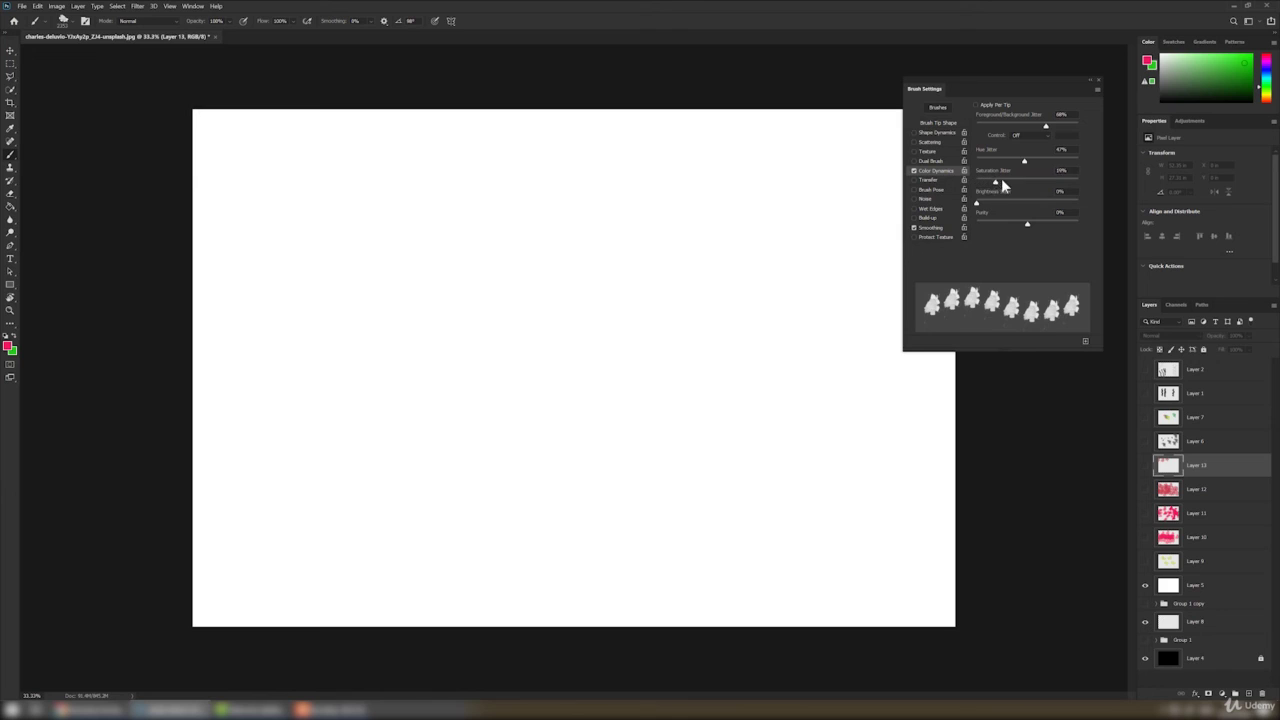
{"action": "left_click_drag", "start_coordinate": [1030, 180], "coordinate": [1063, 188]}
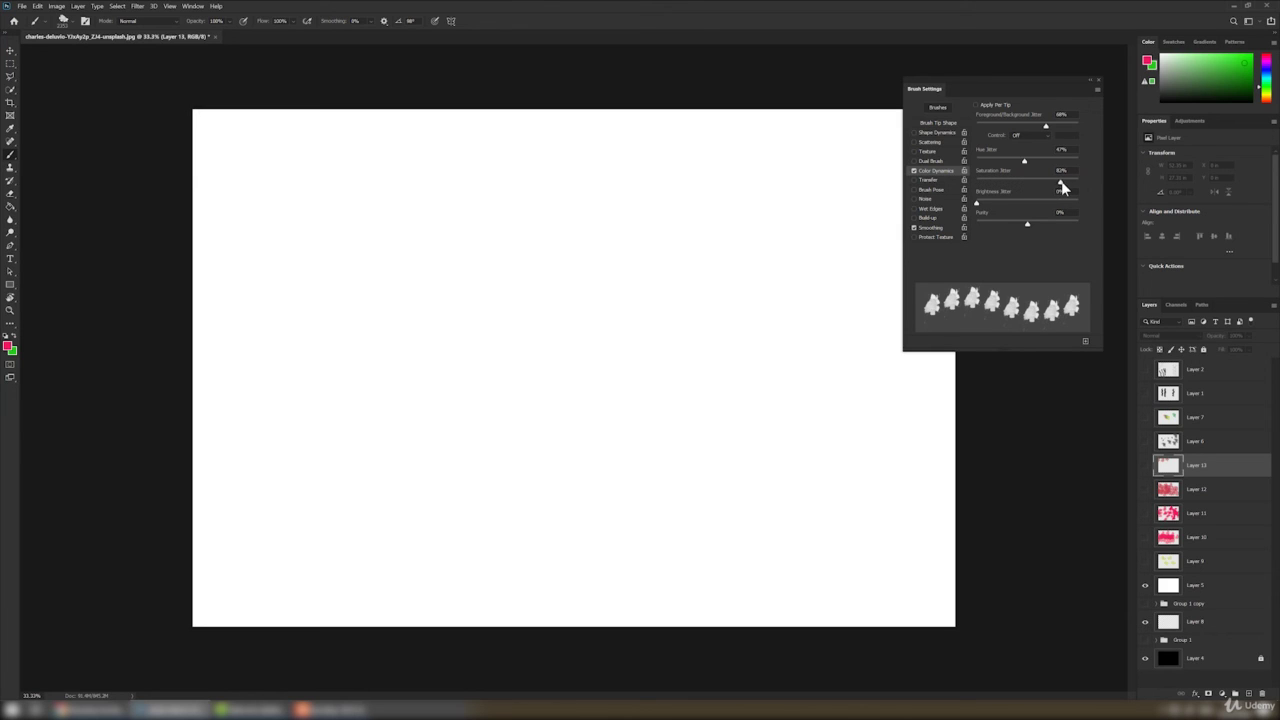
- Add a new layer and paint a row of overlapping splatters across the upper left of the canvas
{"action": "left_click", "coordinate": [1250, 694]}
{"action": "left_click_drag", "start_coordinate": [200, 175], "coordinate": [420, 190]}
{"action": "left_click_drag", "start_coordinate": [409, 99], "coordinate": [490, 100]}
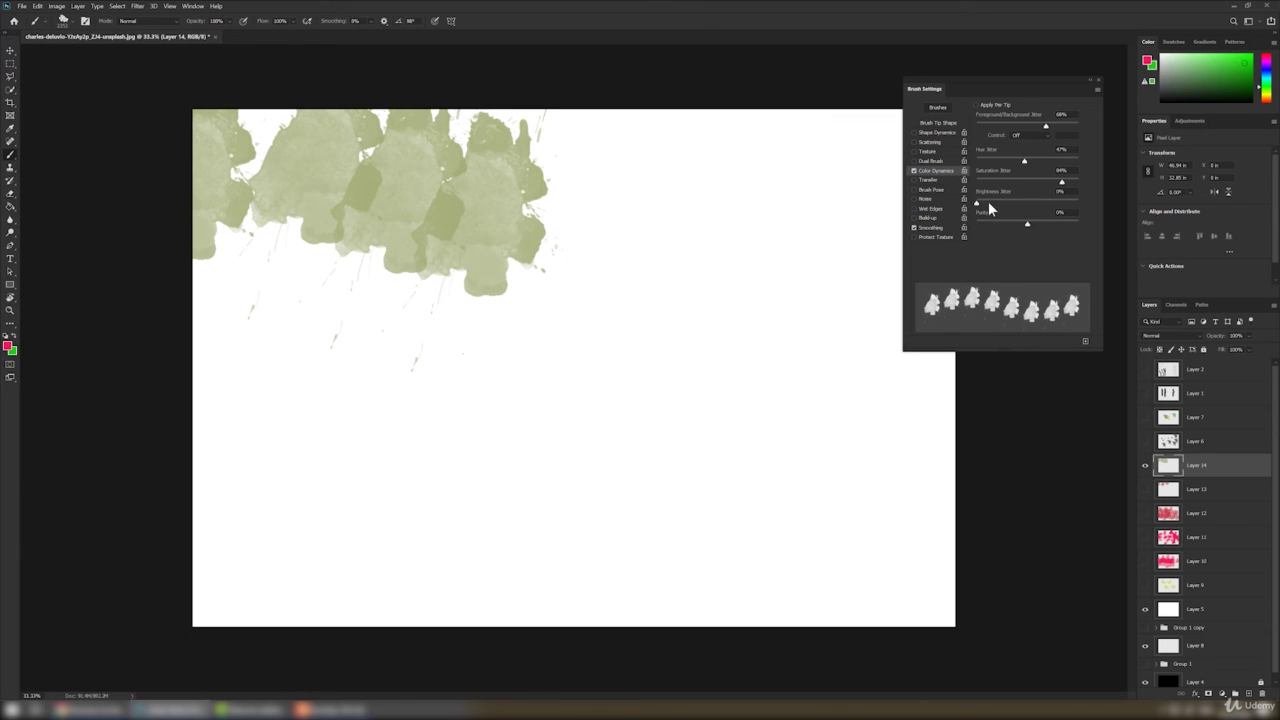
- Set the Brightness Jitter to 63% and paint a long zigzag of splatters across the middle of the canvas
{"action": "left_click_drag", "start_coordinate": [985, 201], "coordinate": [1012, 206]}
{"action": "mouse_move", "coordinate": [200, 400]}
{"action": "left_mouse_down"}
{"action": "mouse_move", "coordinate": [307, 395]}
{"action": "mouse_move", "coordinate": [450, 490]}
{"action": "mouse_move", "coordinate": [555, 437]}
{"action": "mouse_move", "coordinate": [617, 365]}
{"action": "mouse_move", "coordinate": [670, 418]}
{"action": "mouse_move", "coordinate": [749, 446]}
{"action": "left_mouse_up"}
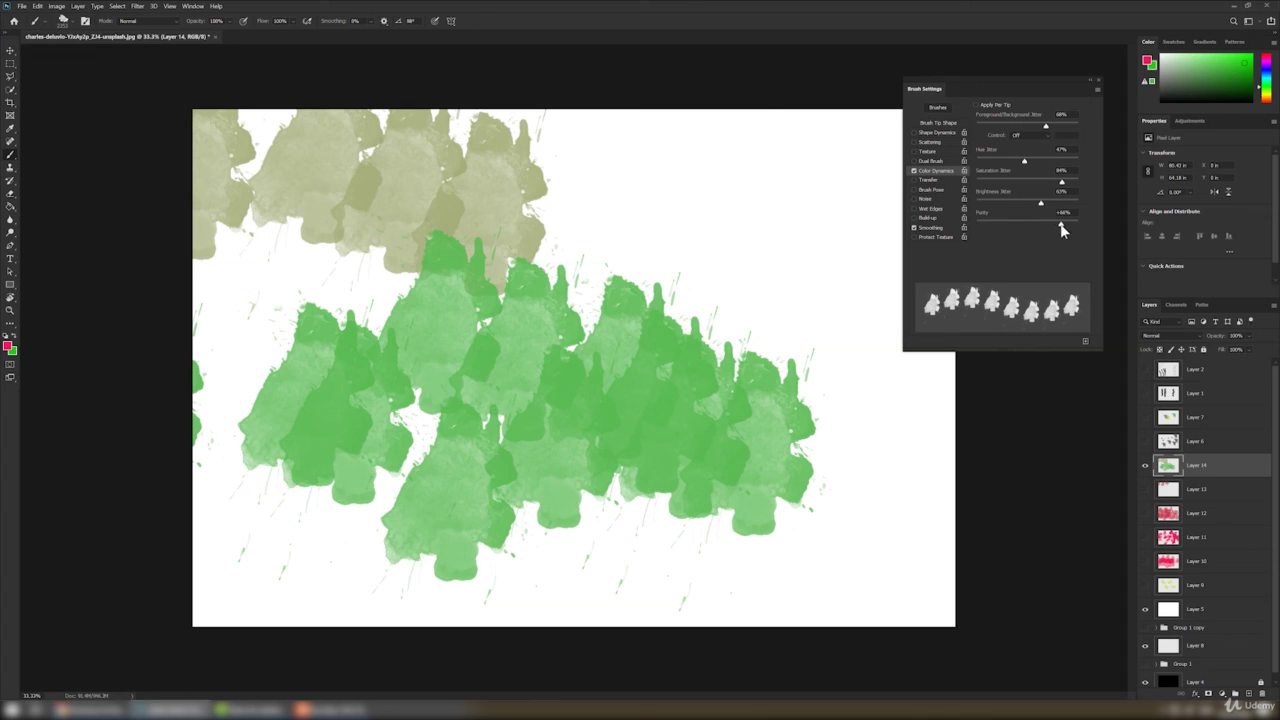
- Set the Purity to +43% and stamp three splatters in the upper right of the canvas
{"action": "left_click_drag", "start_coordinate": [1061, 224], "coordinate": [1049, 224]}
{"action": "left_click", "coordinate": [779, 197]}
{"action": "left_click", "coordinate": [661, 278]}
{"action": "left_click", "coordinate": [796, 313]}
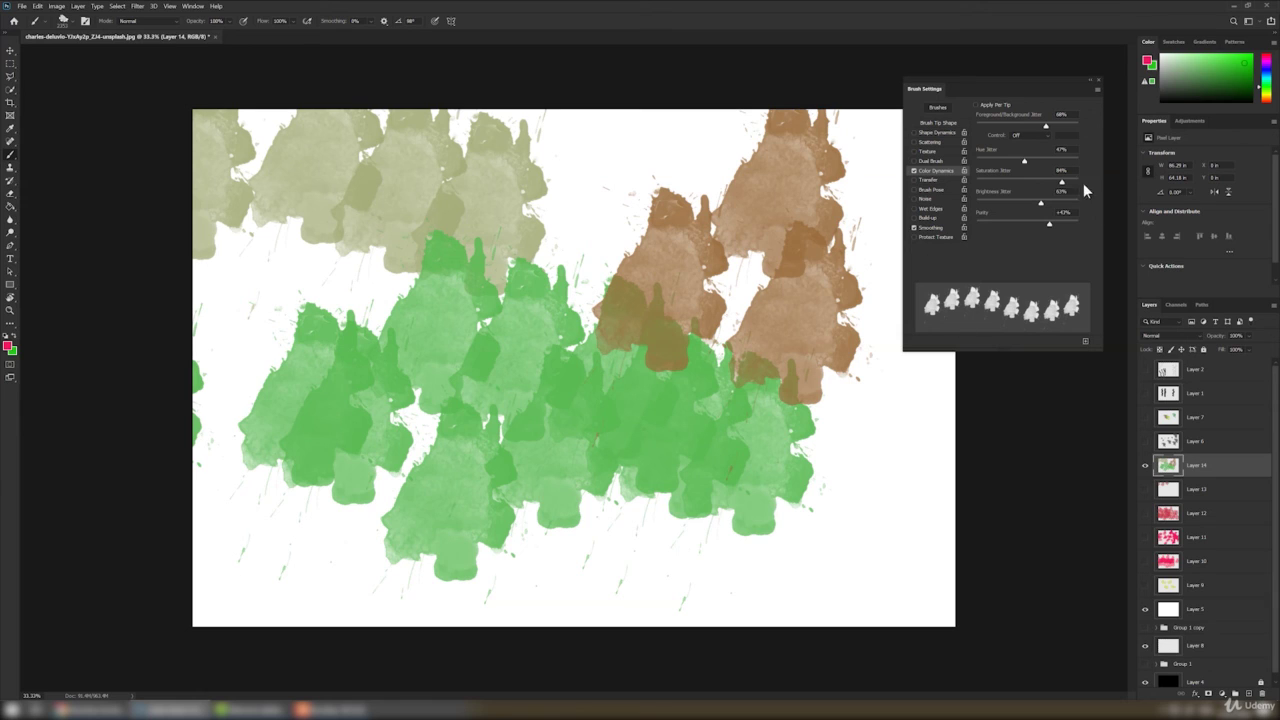
- Lower the brush's Purity slightly and turn Shape Dynamics and Scattering back on alongside Color Dynamics
{"action": "left_click_drag", "start_coordinate": [1050, 223], "coordinate": [1036, 228]}
{"action": "left_click", "coordinate": [930, 141]}
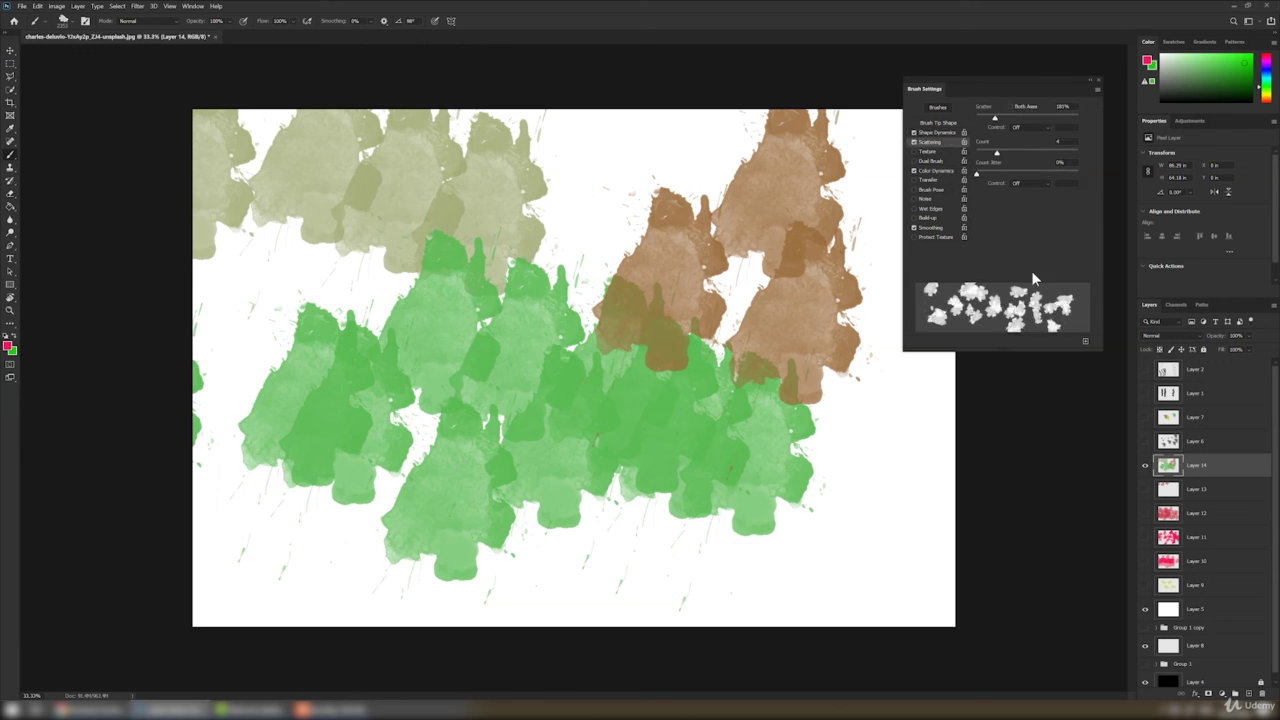